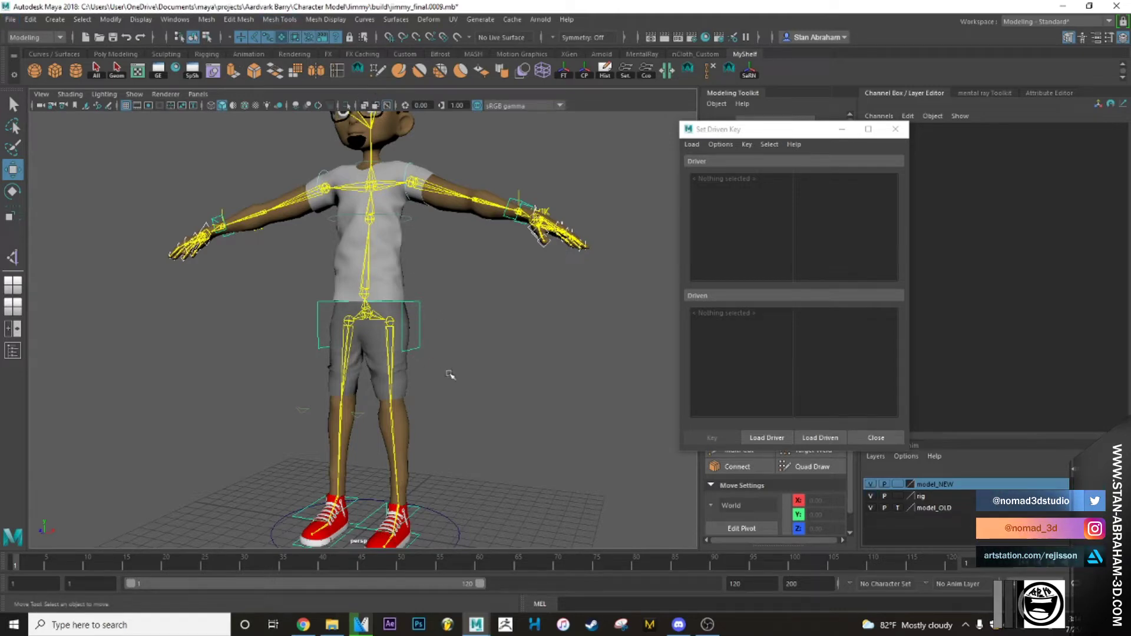
Step: Create a rotate-plane IK handle on the right leg, from the right_leg hip joint to the ankle joint
alt+middle_drag(449, 374, 446, 345)
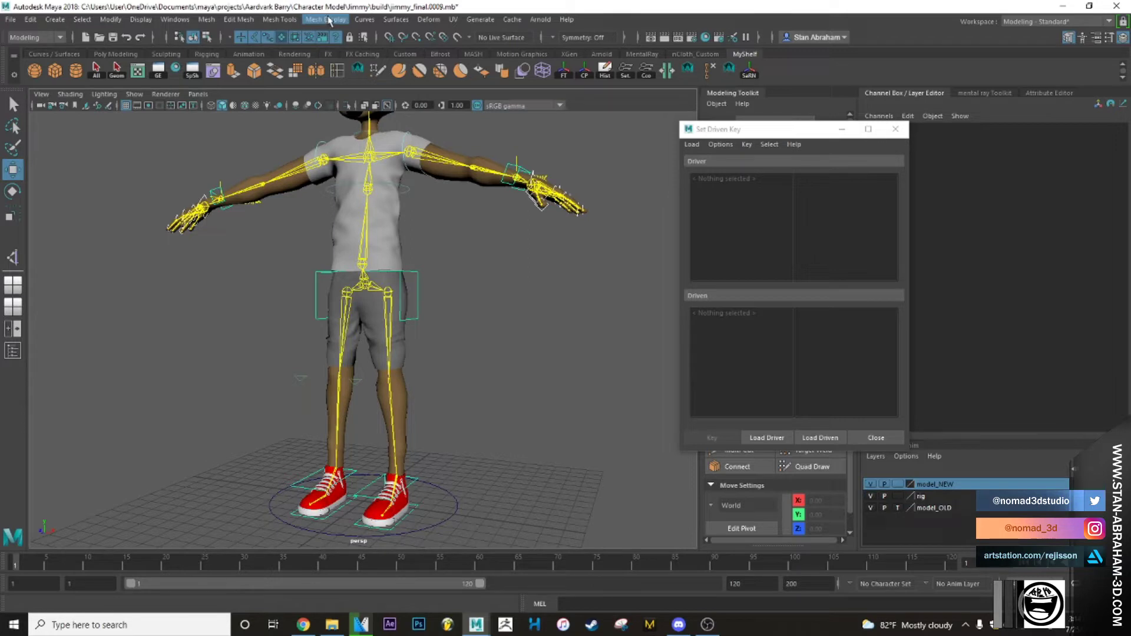
click(35, 37)
click(28, 62)
click(211, 20)
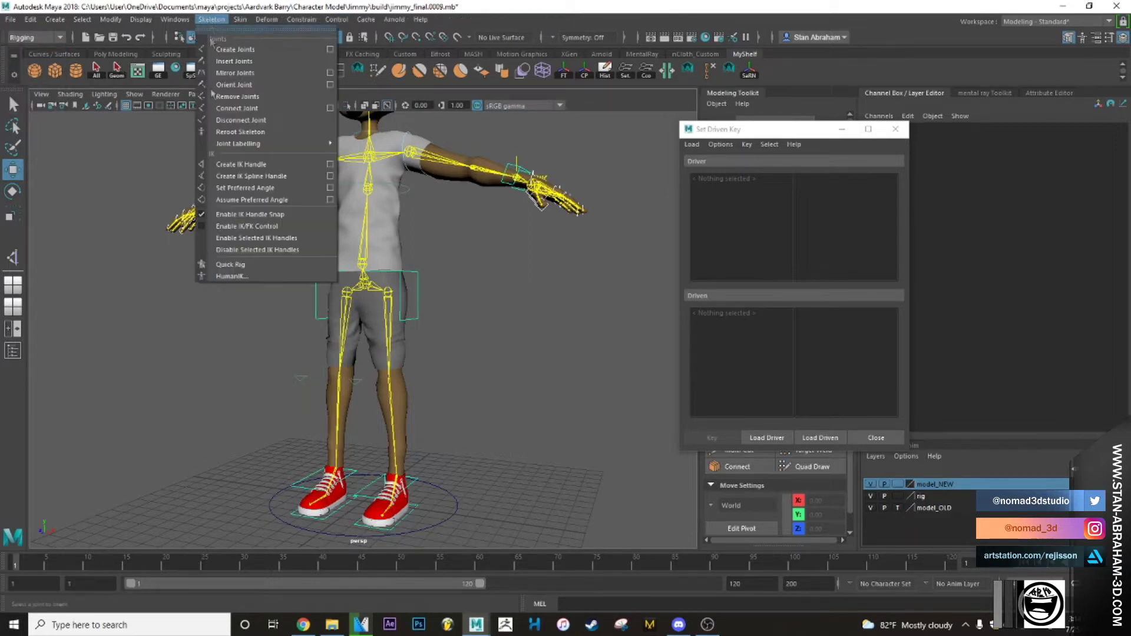
click(330, 167)
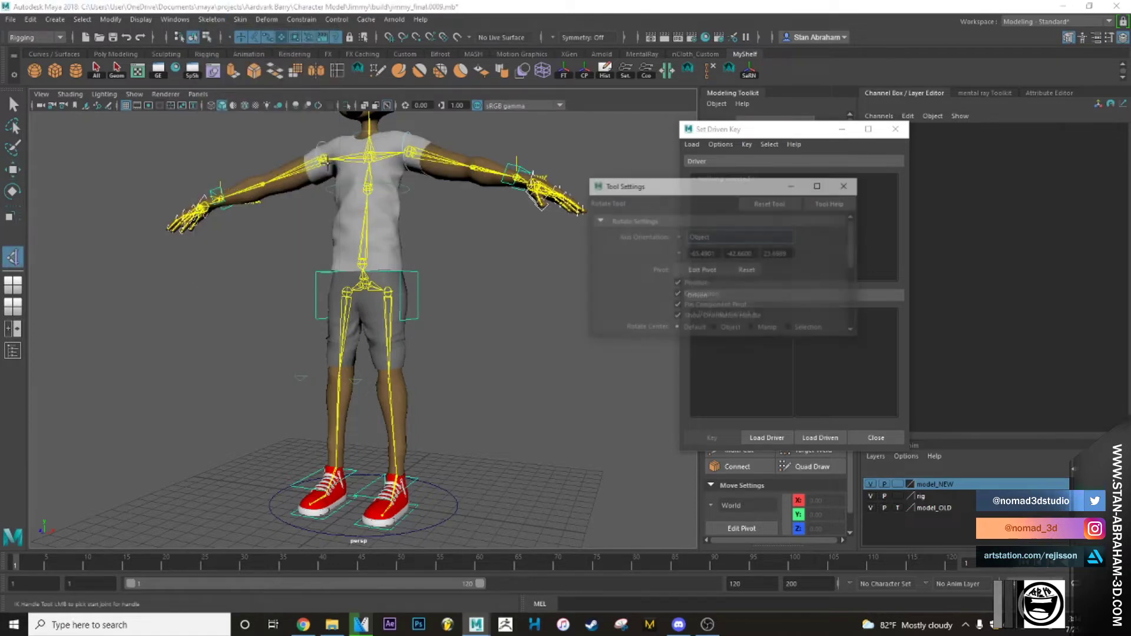
click(388, 293)
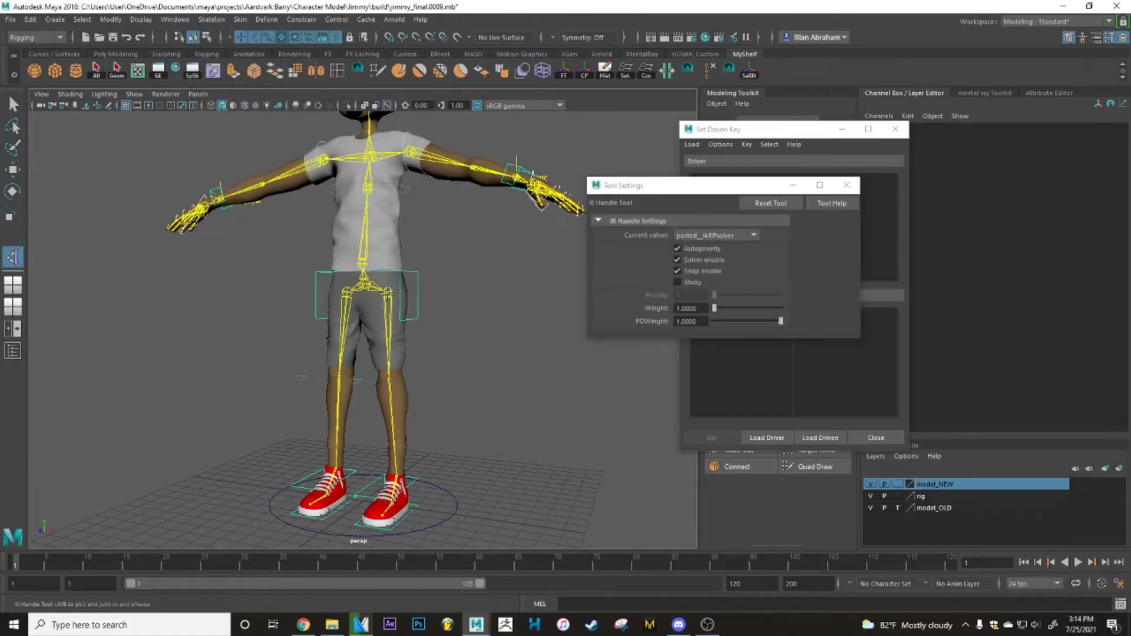
scroll(402, 471, up, 3)
alt+middle_drag(402, 469, 391, 351)
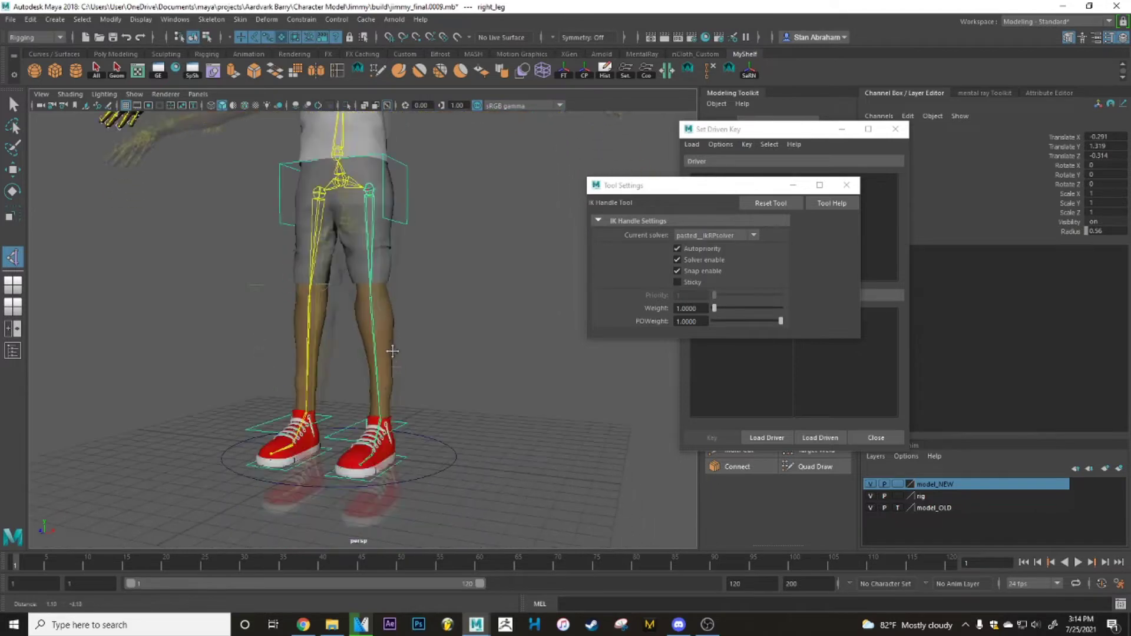
scroll(390, 345, up, 2)
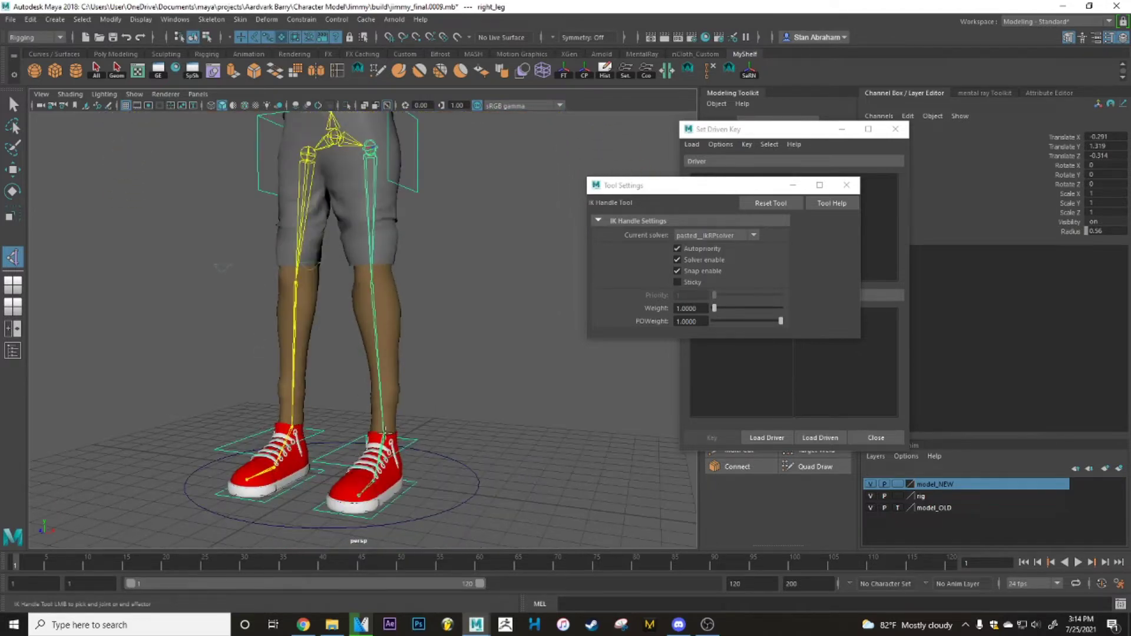
click(383, 435)
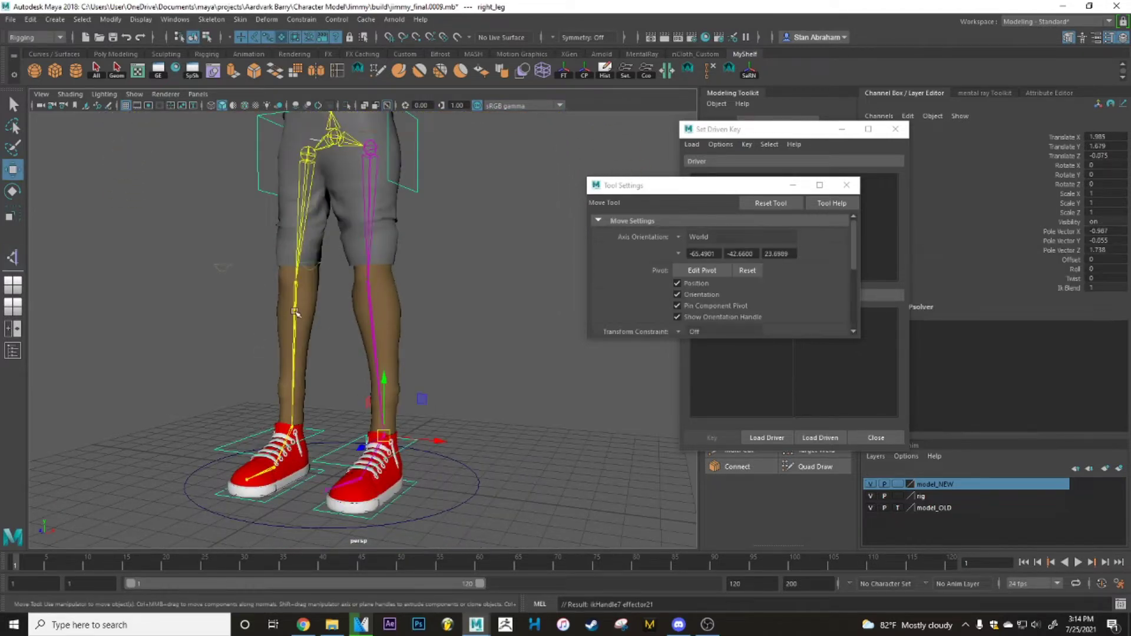
Step: Create a matching rotate-plane IK handle on the left leg, from the left_leg hip joint to the ankle joint
alt+drag(348, 351, 339, 396)
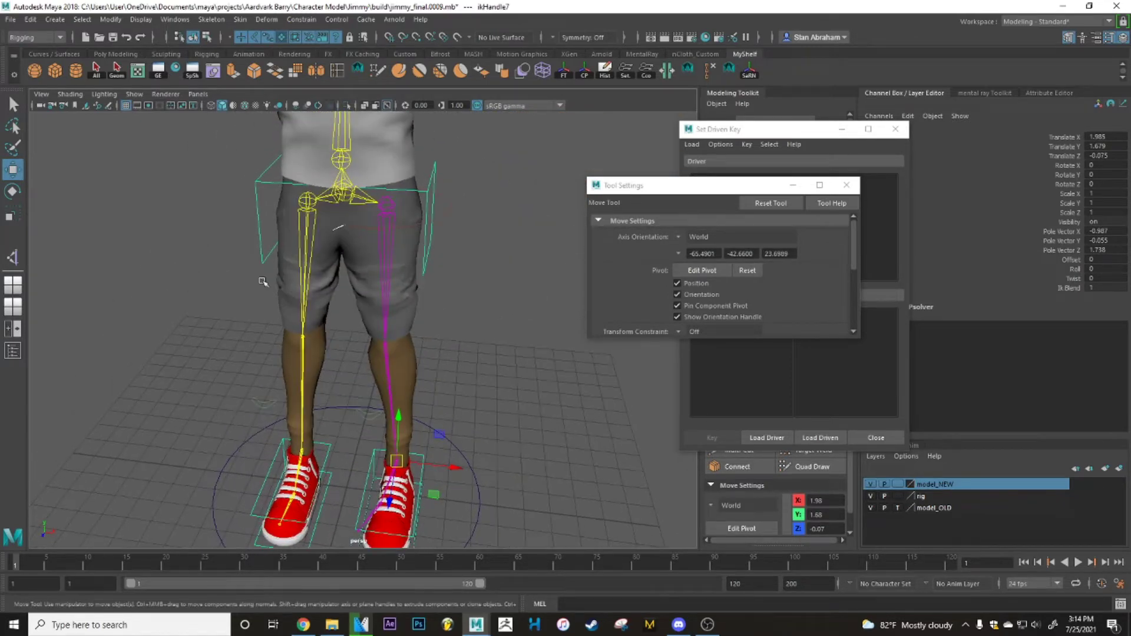
click(13, 257)
click(306, 202)
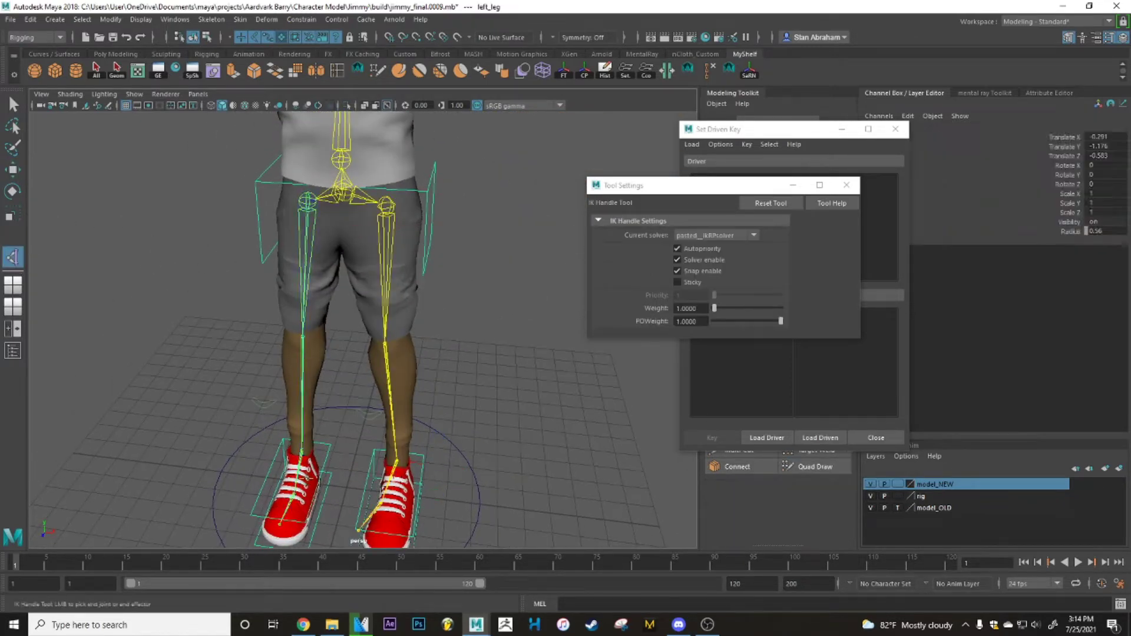
click(301, 451)
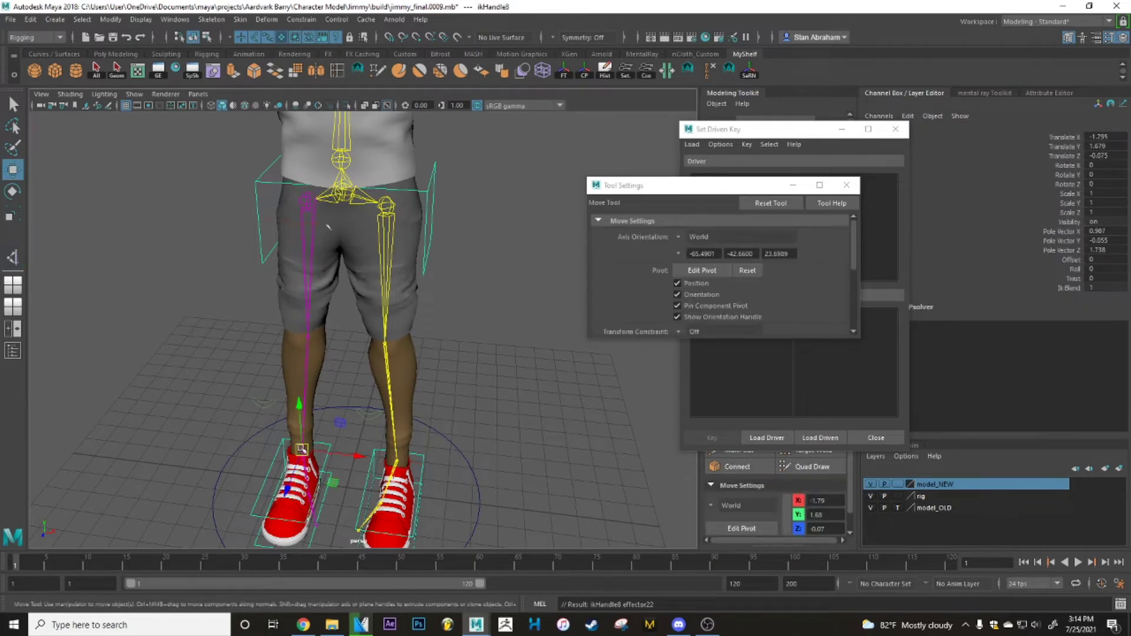
Step: Add a pole vector constraint from rightKneeLocator to the right leg's IK handle
click(248, 390)
alt+drag(301, 403, 274, 382)
click(318, 335)
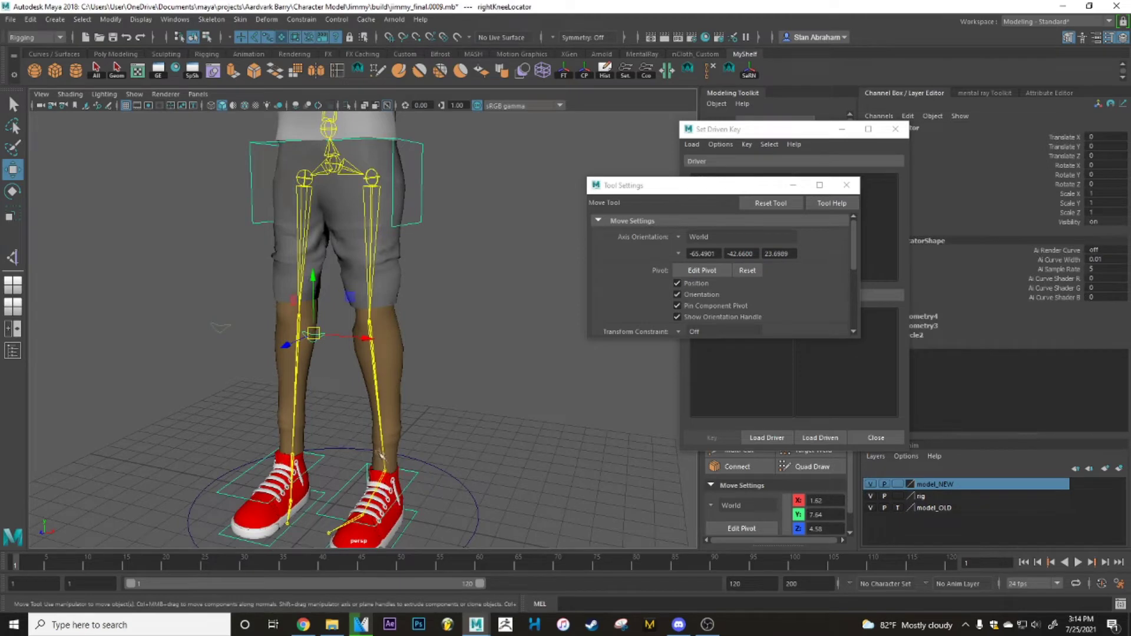
click(404, 474)
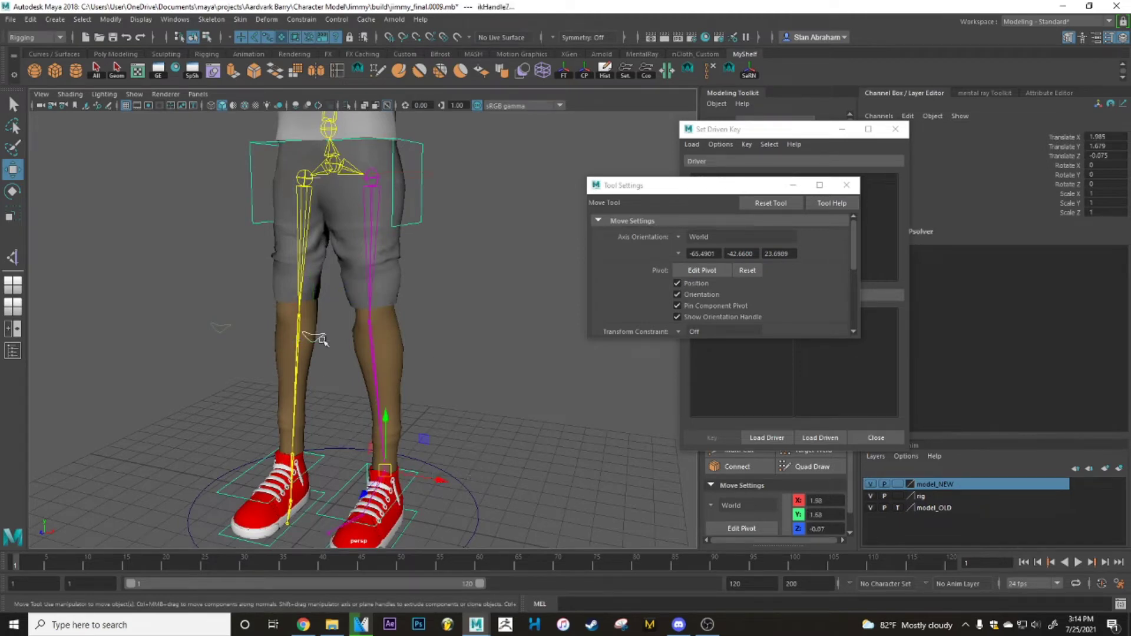
click(301, 19)
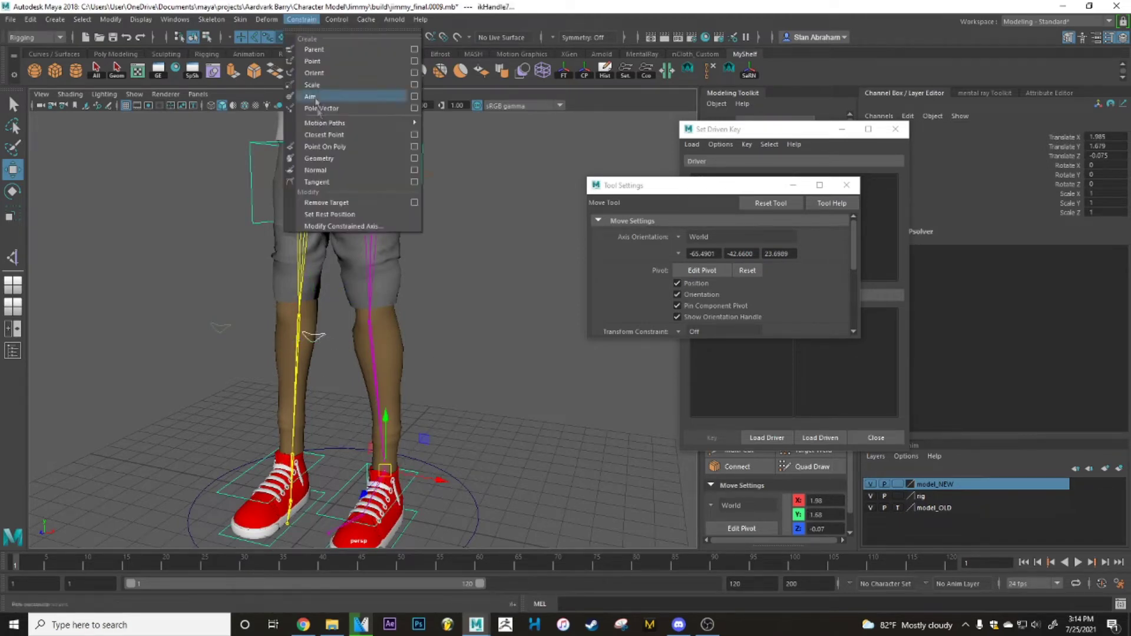
click(335, 118)
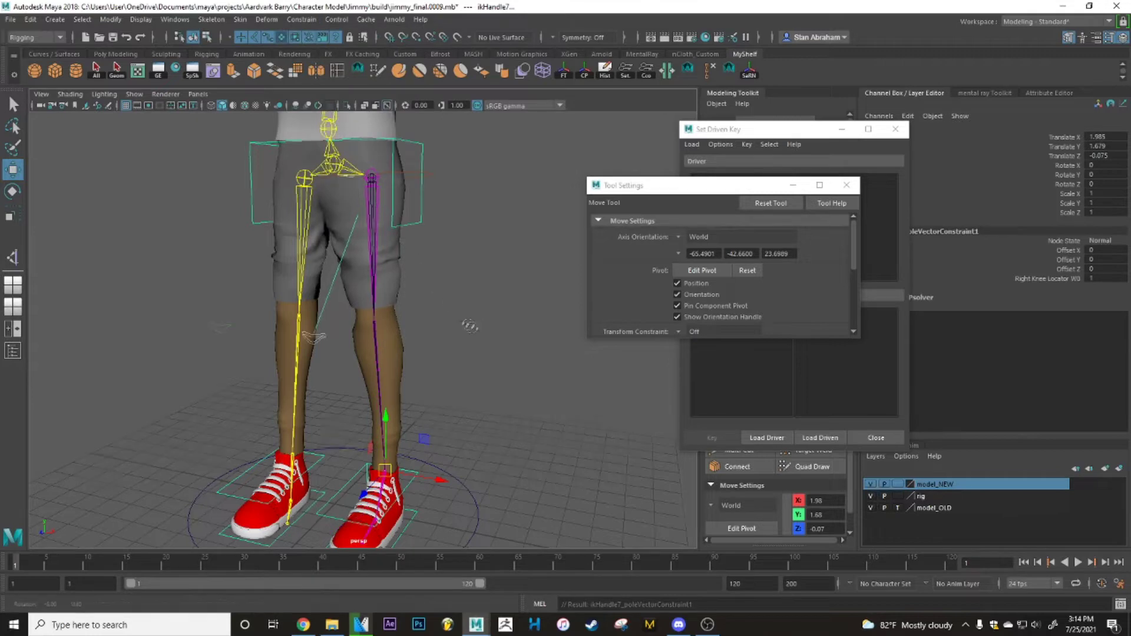
Step: Add a pole vector constraint from leftKneeLocator to the left leg's IK handle and clear the selection
alt+drag(476, 321, 484, 330)
click(483, 323)
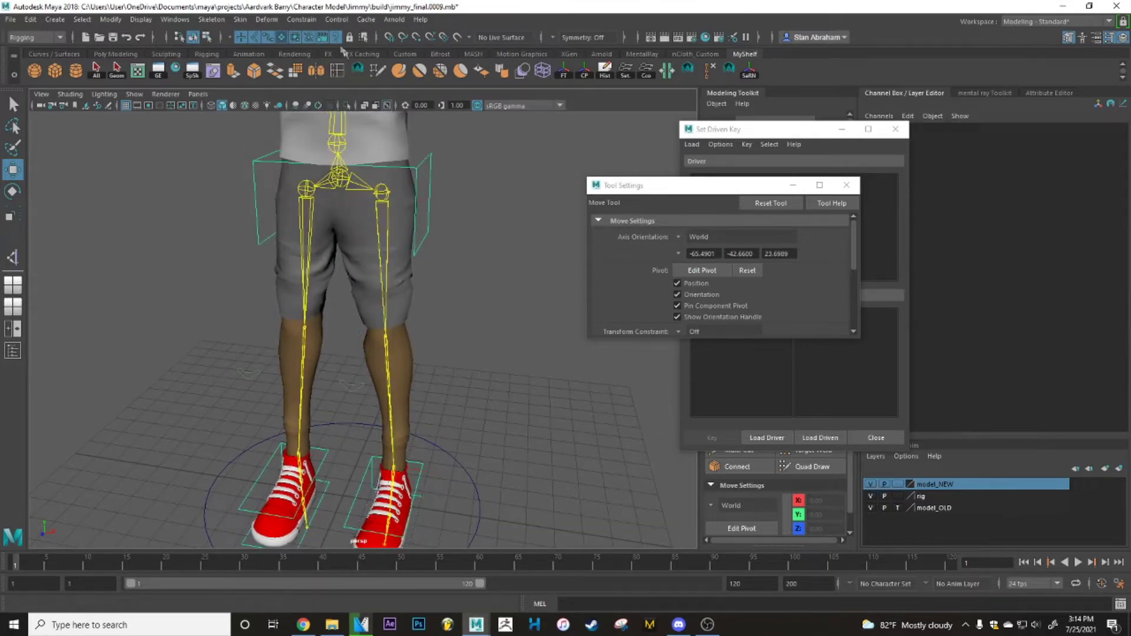
click(299, 19)
click(207, 182)
click(246, 377)
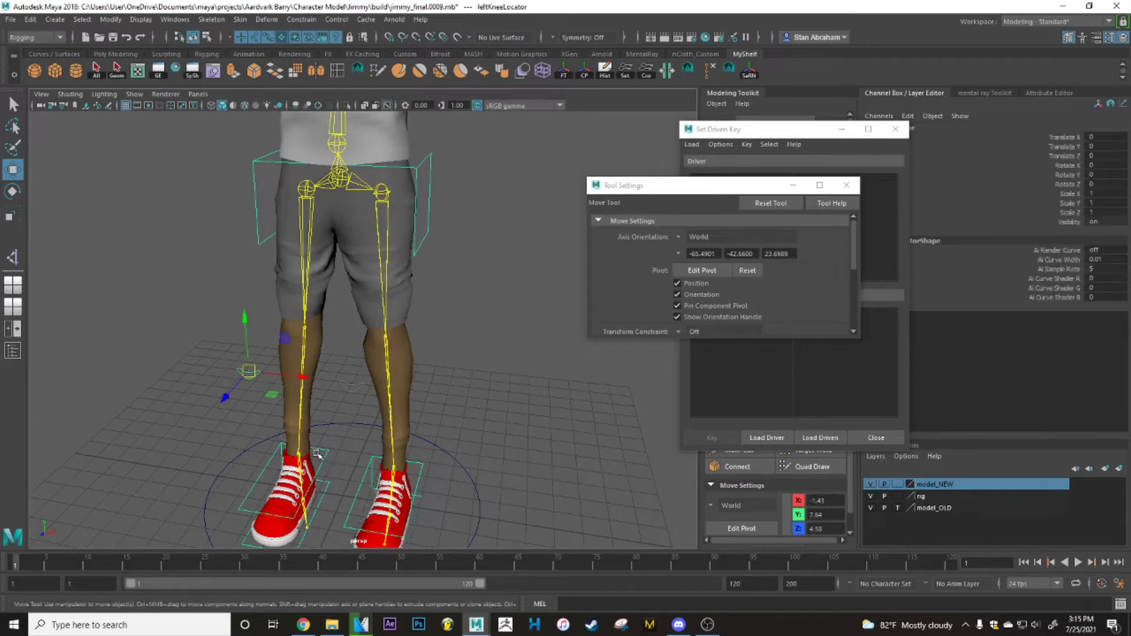
click(316, 453)
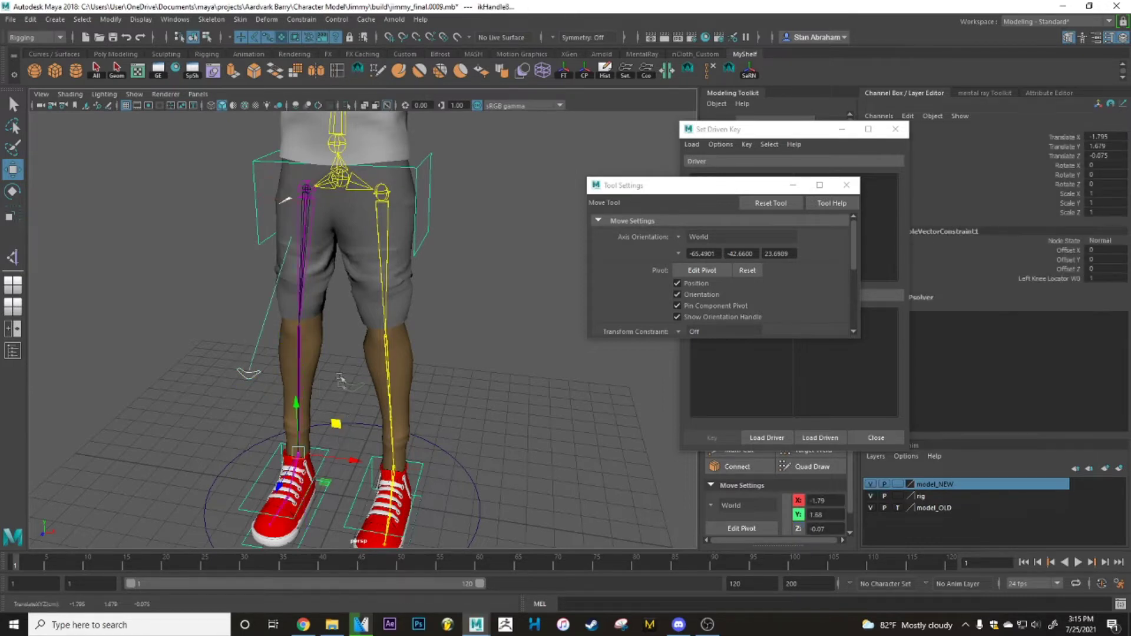
click(339, 348)
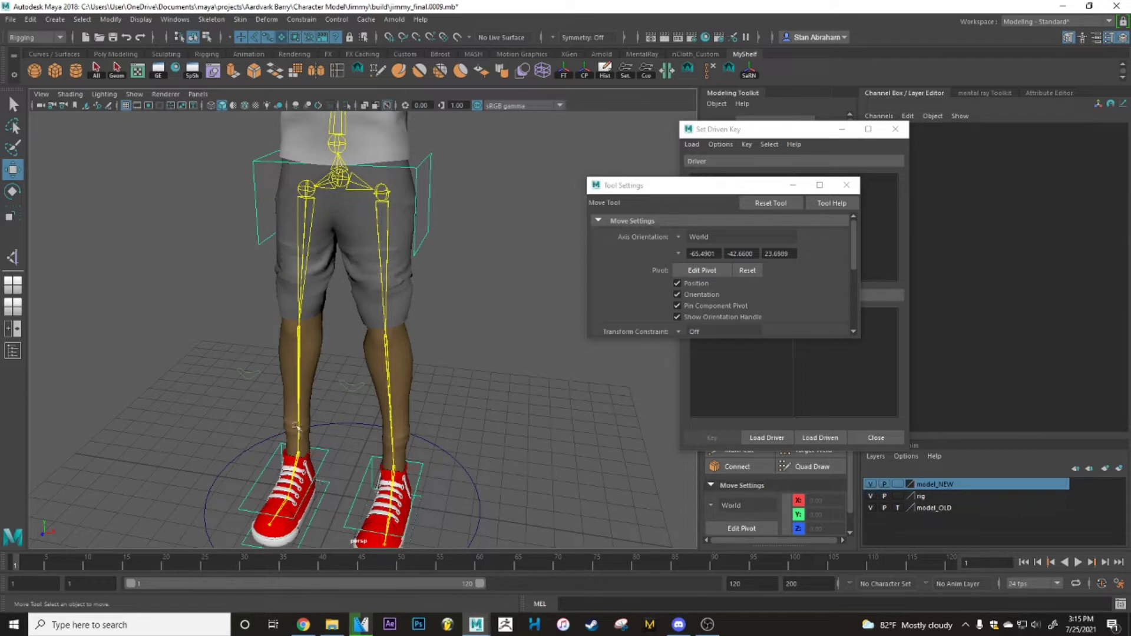
Step: Try moving the left knee locator sideways to test its pole vector, and undo the move
click(244, 382)
drag(298, 380, 244, 357)
key(ctrl+z)
key(q)
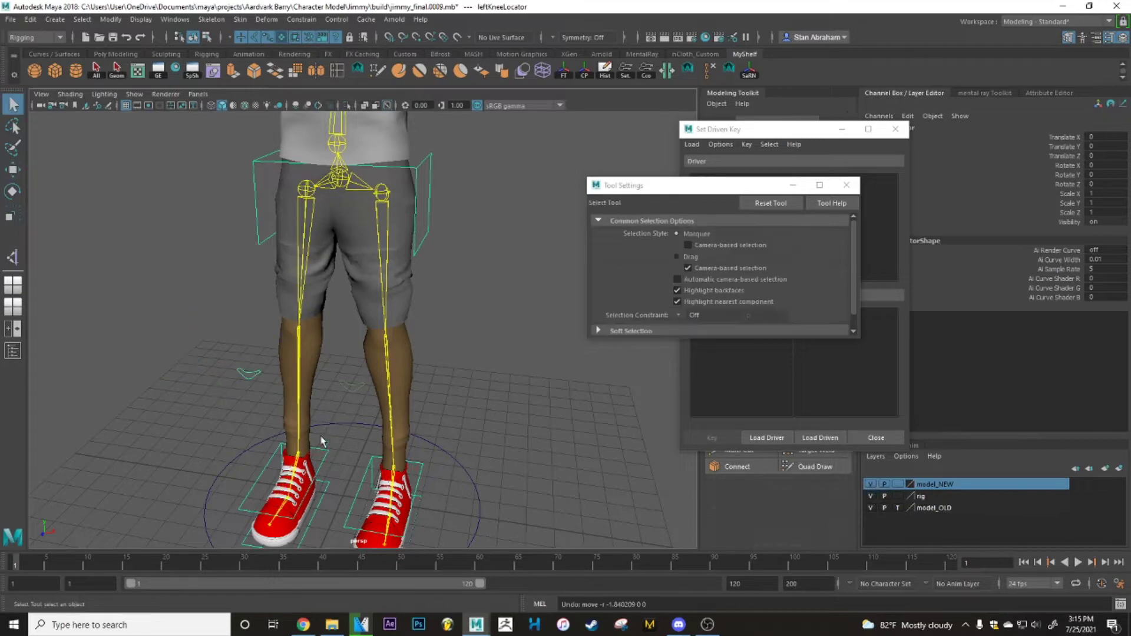
Step: Parent the left leg's ankle IK handle to the leftFoot control curve
scroll(228, 358, down, 2)
click(235, 366)
alt+middle_drag(406, 484, 391, 401)
scroll(391, 402, up, 5)
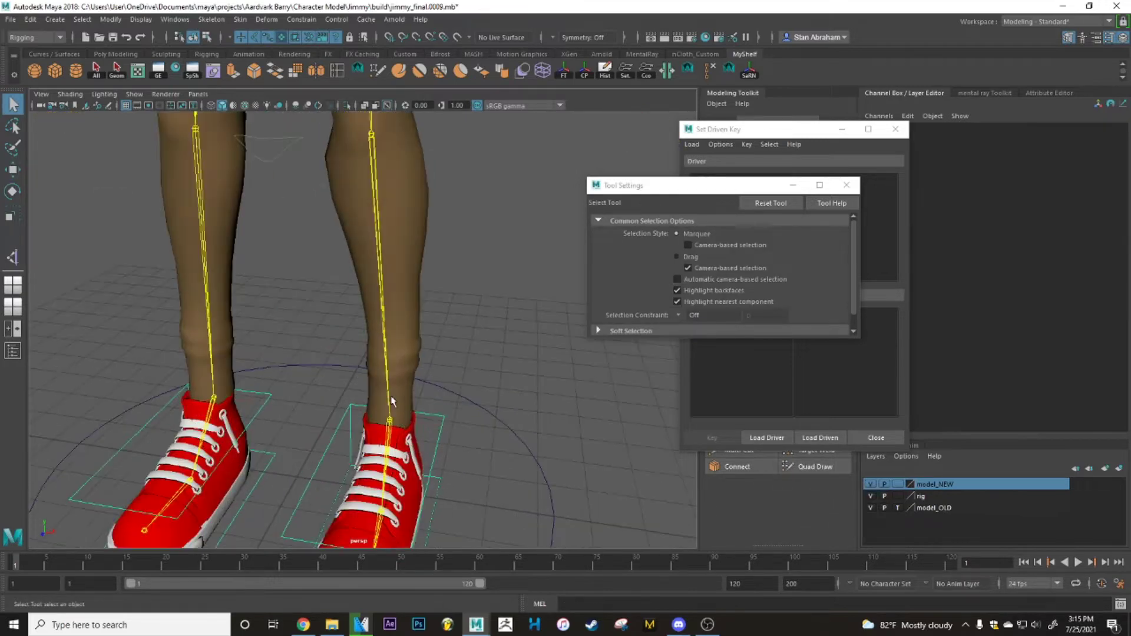
click(253, 407)
click(267, 399)
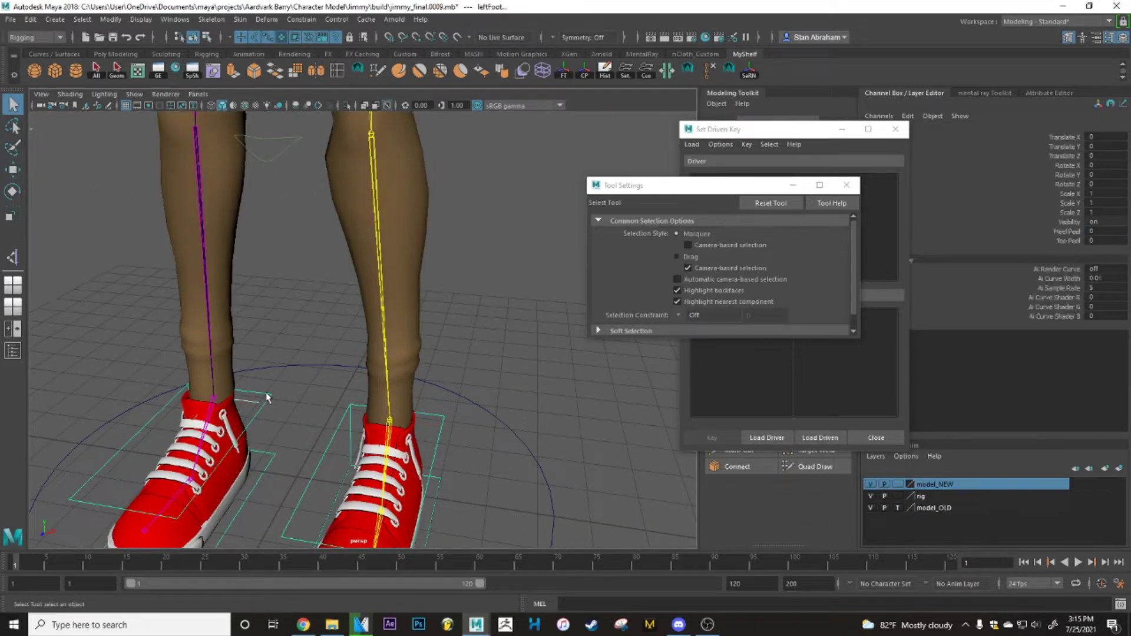
Step: Parent the right leg's ankle IK handle to the rightFoot control curve
click(429, 430)
click(432, 422)
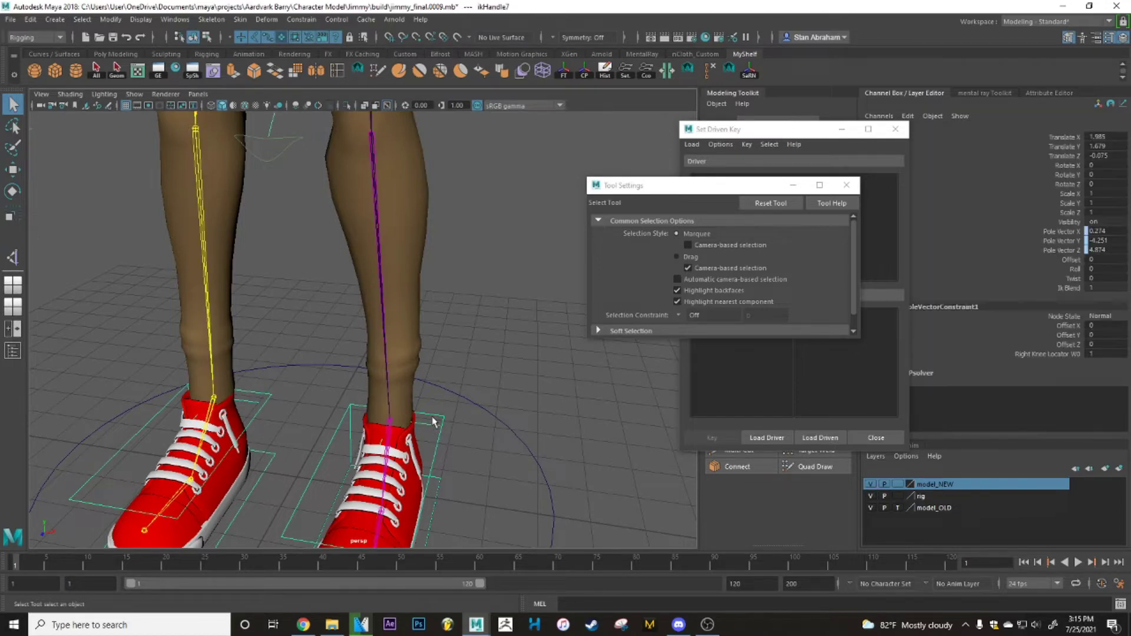
click(432, 427)
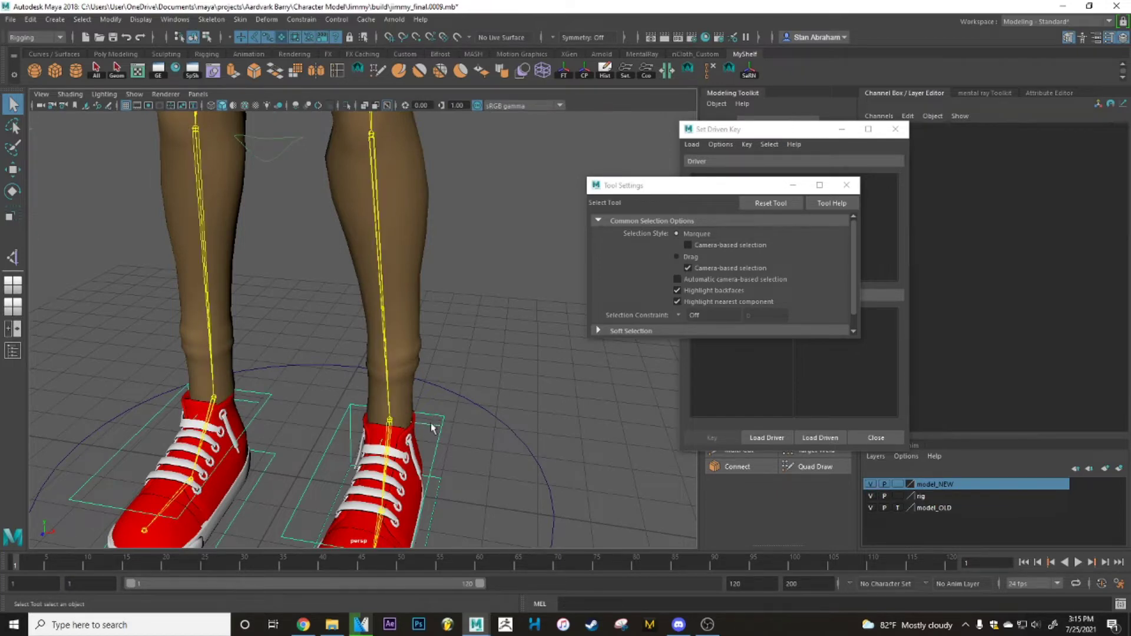
click(435, 419)
Step: Try moving the rightFoot control upward to test how the right leg's IK bends, undoing the test moves
key(e)
scroll(435, 418, down, 3)
drag(405, 414, 374, 242)
key(ctrl+z)
key(w)
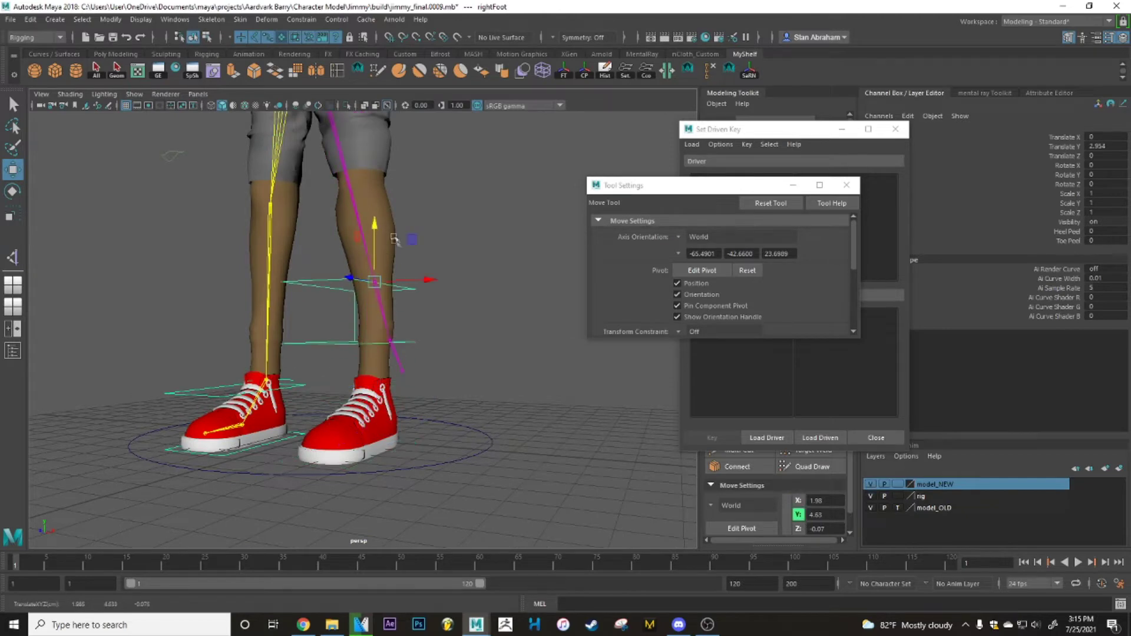
alt+middle_drag(389, 253, 393, 347)
mouse_move(393, 348)
alt+mouse_down()
mouse_move(270, 336)
mouse_move(432, 353)
mouse_move(412, 359)
alt+mouse_up()
scroll(396, 377, down, 2)
alt+drag(381, 397, 371, 313)
key(ctrl+z)
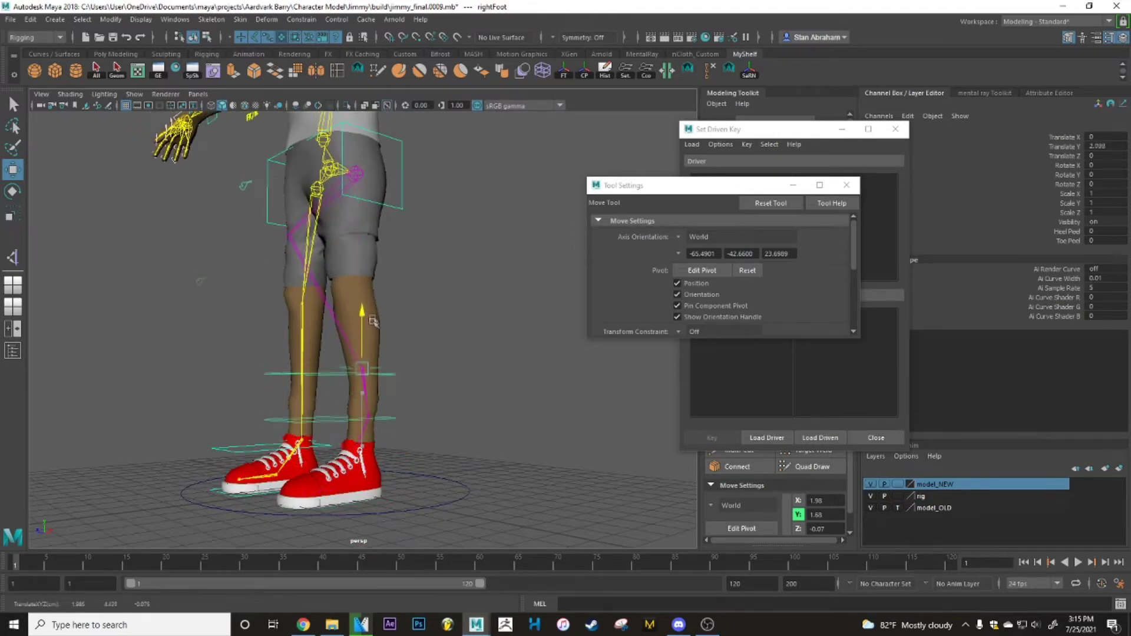
key(ctrl+z)
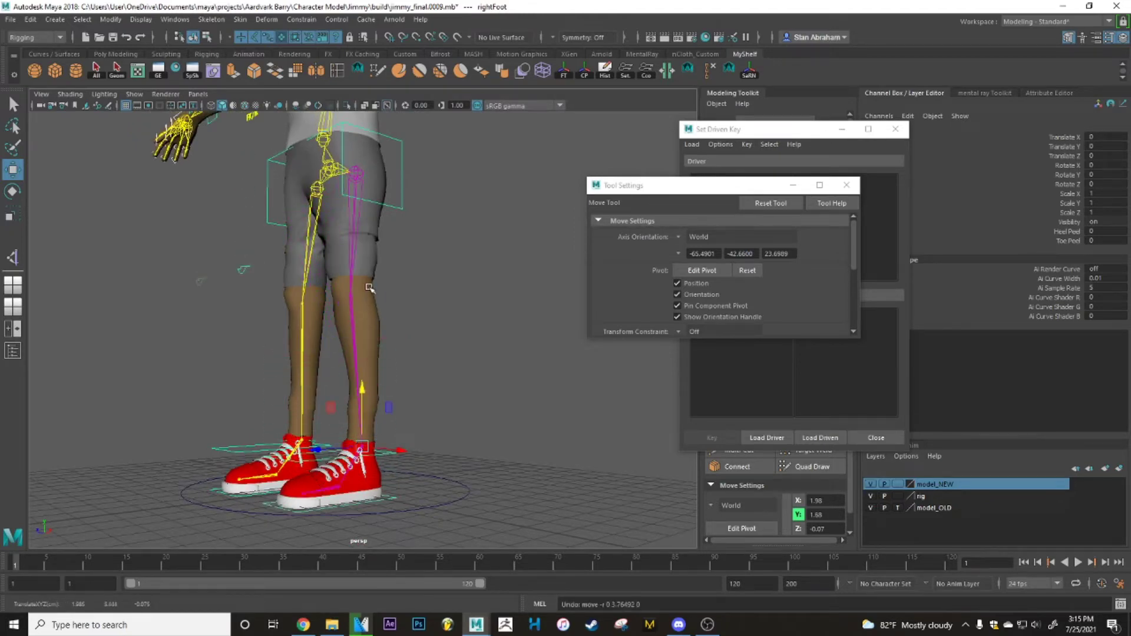
scroll(336, 337, down, 2)
alt+drag(336, 337, 395, 278)
click(311, 170)
alt+drag(312, 171, 361, 254)
key(ctrl+z)
click(370, 353)
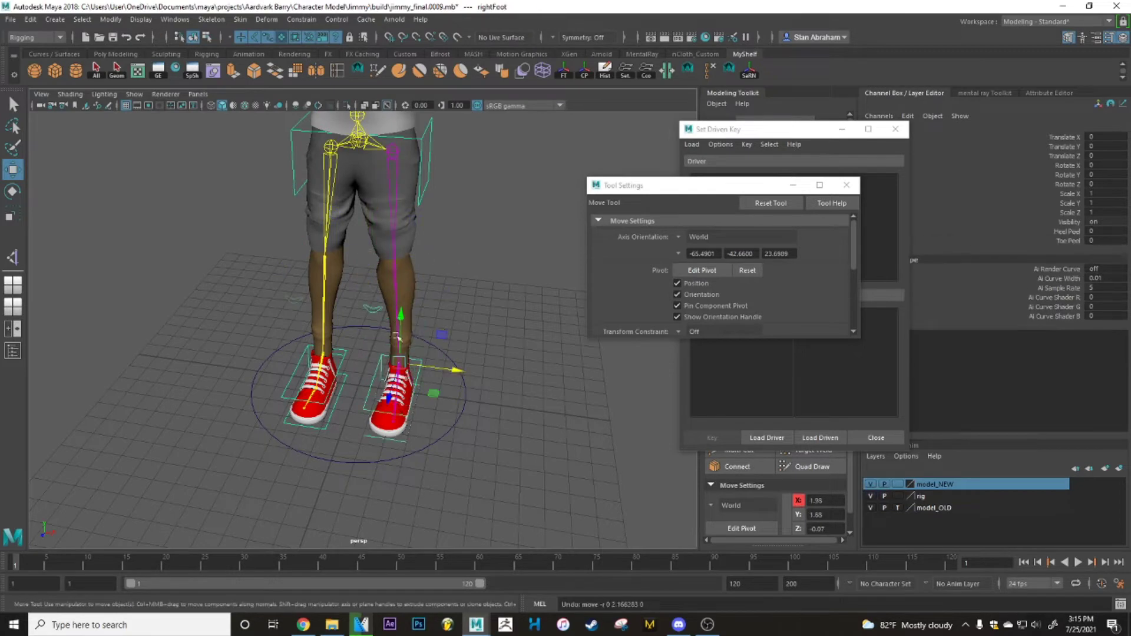
Step: Switch the IK Handle tool to the Single-Chain Solver and create a handle from the right ankle joint to the ball joint
alt+drag(362, 327, 281, 295)
scroll(333, 370, up, 3)
alt+drag(334, 370, 376, 327)
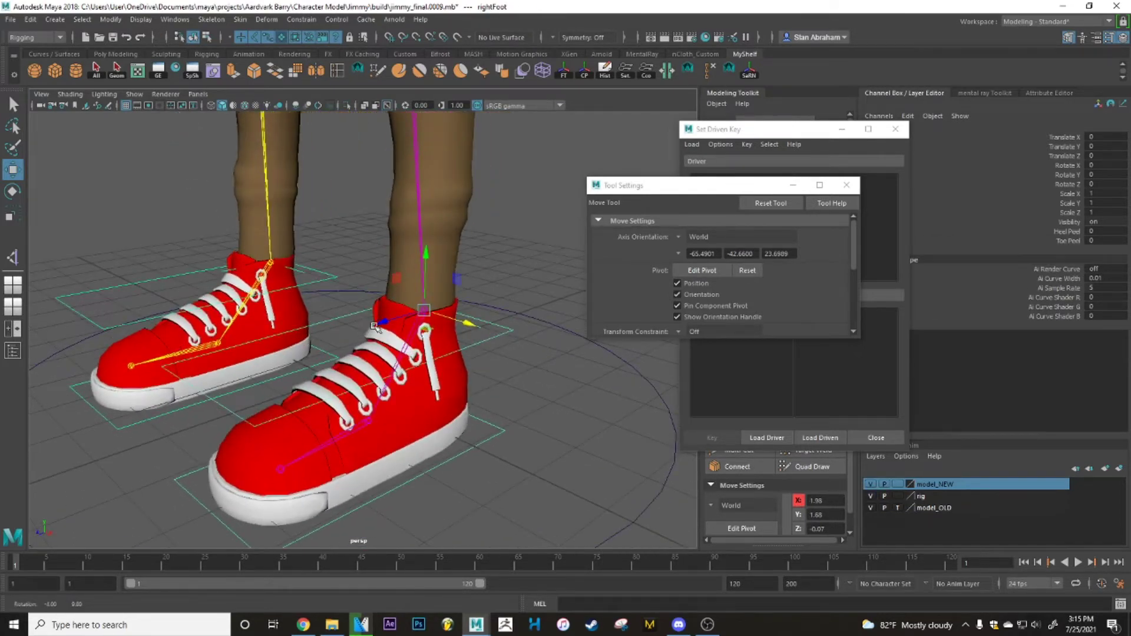
click(12, 259)
click(708, 235)
click(724, 261)
scroll(433, 266, down, 3)
scroll(433, 266, up, 5)
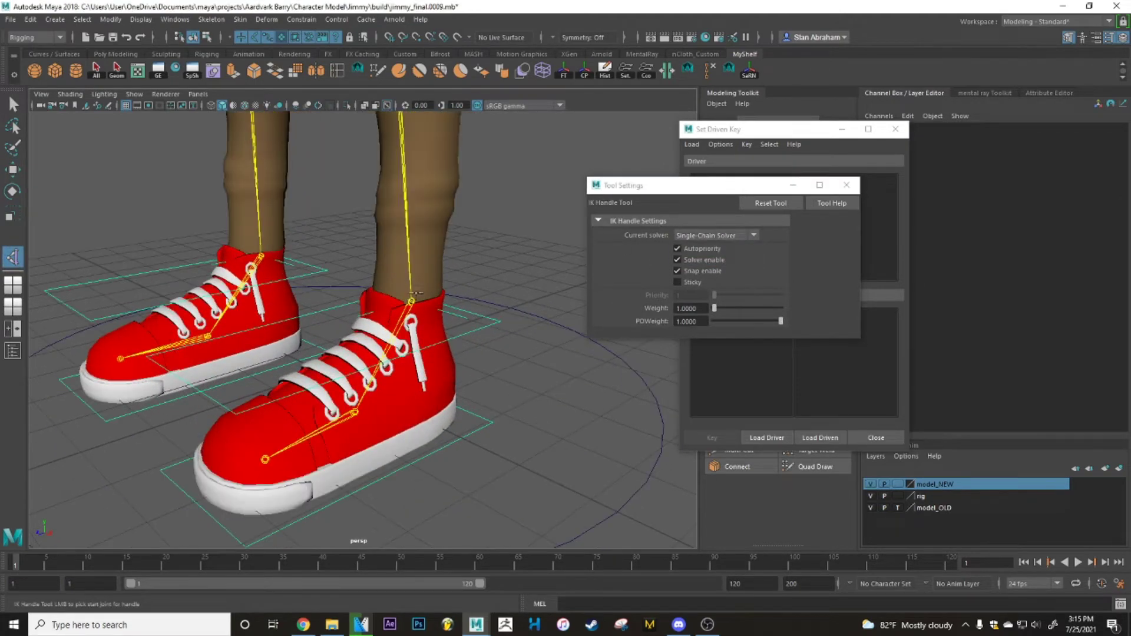
click(411, 301)
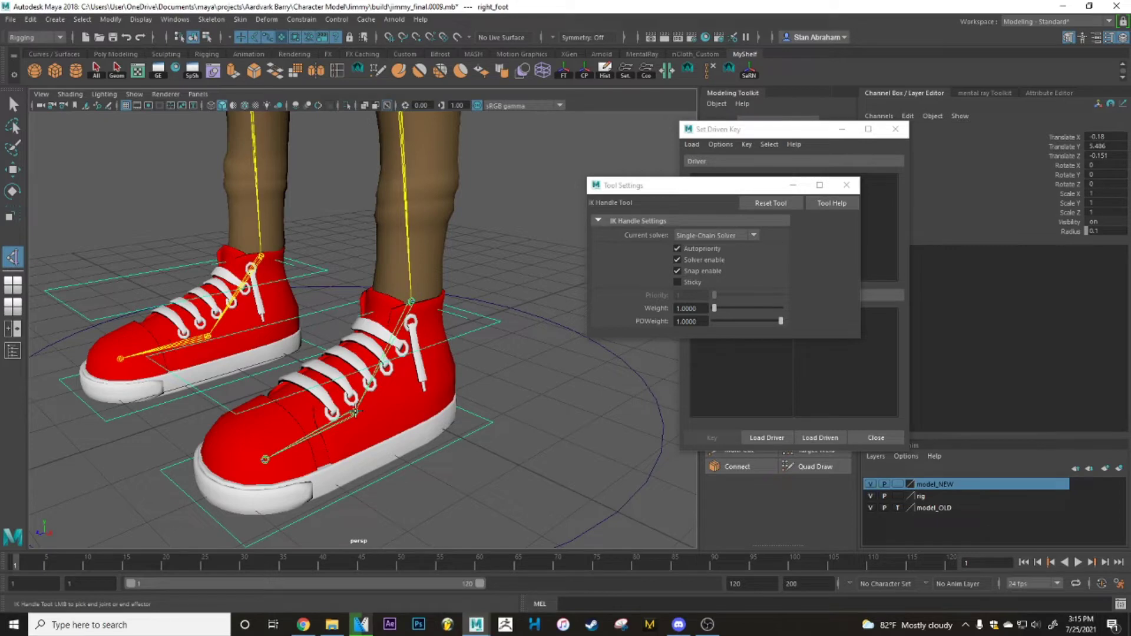
click(355, 412)
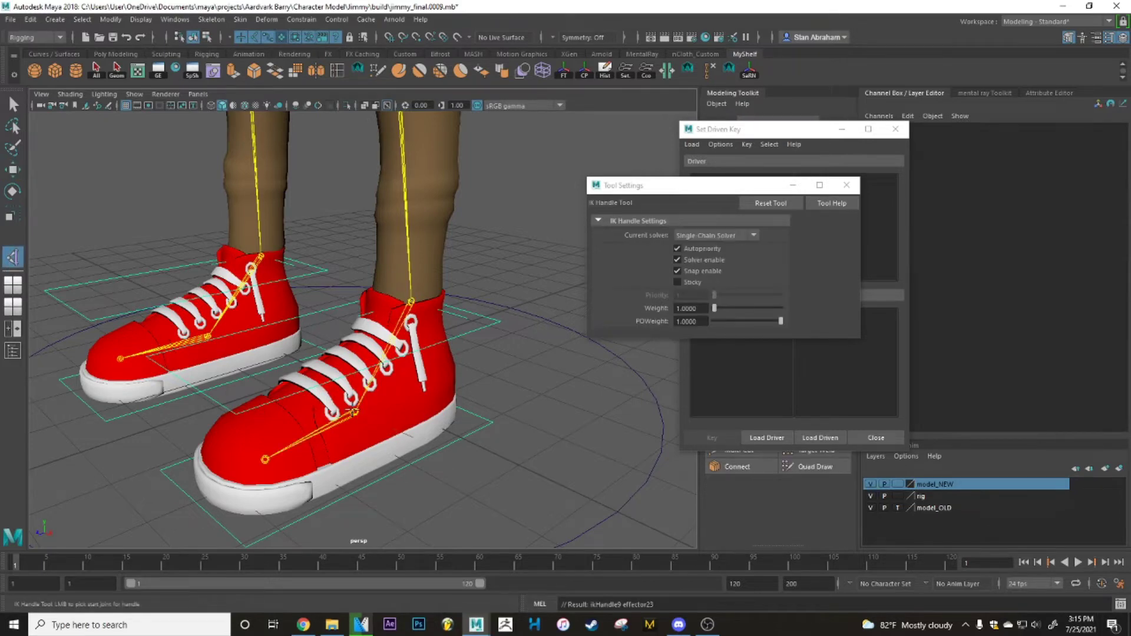
Step: Create a second single-chain IK handle on the right foot, from the ball joint to the toe joint
click(266, 459)
click(263, 462)
key(w)
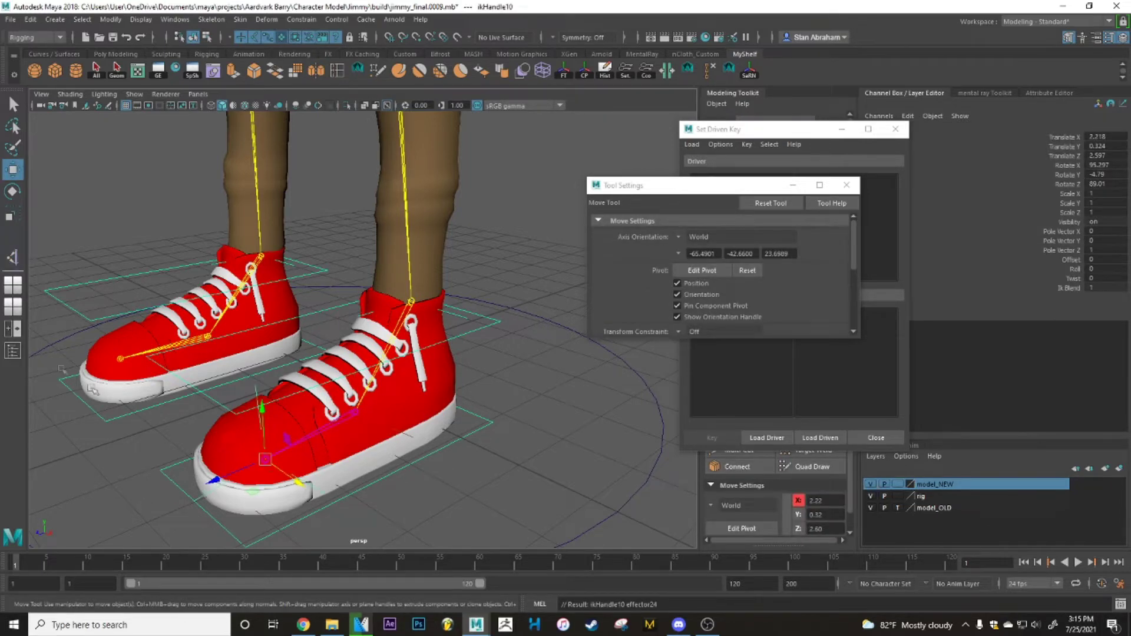
Step: Rename the right foot's ball IK handle to rightFootSC and its toe IK handle to rightFootSC02
click(13, 351)
double_click(66, 189)
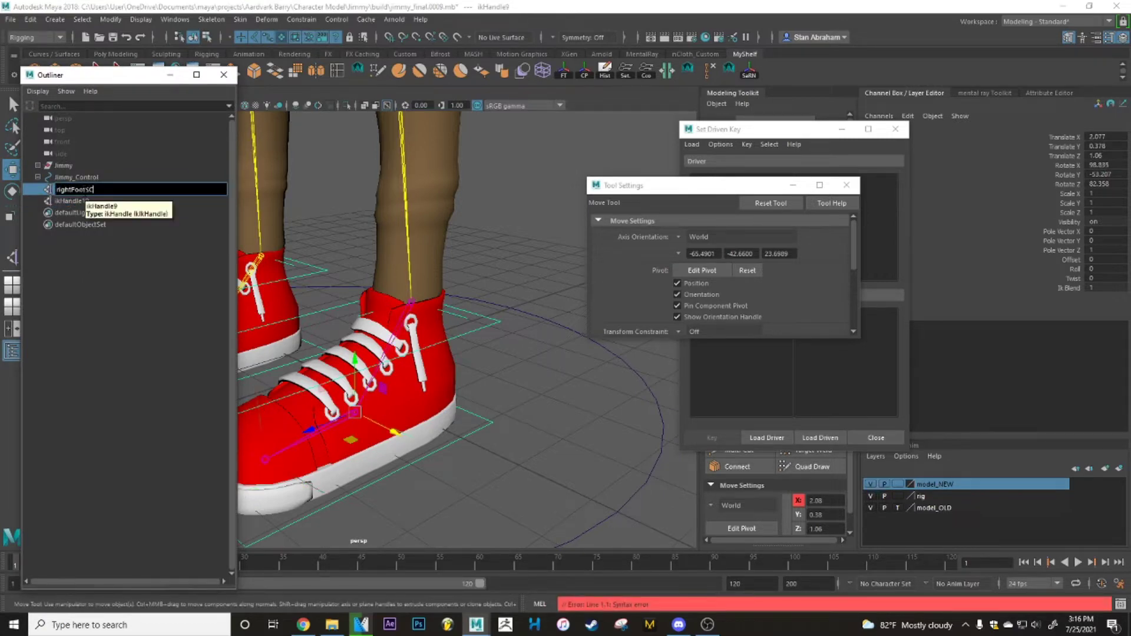
double_click(102, 201)
text(02)
key(Return)
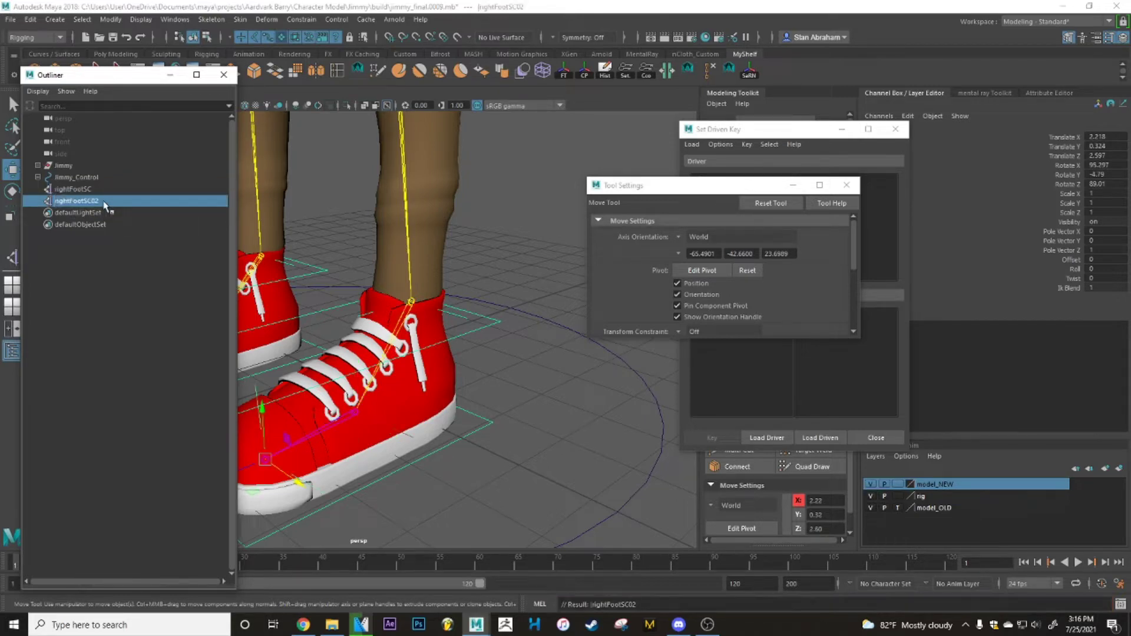
alt+middle_drag(299, 304, 335, 309)
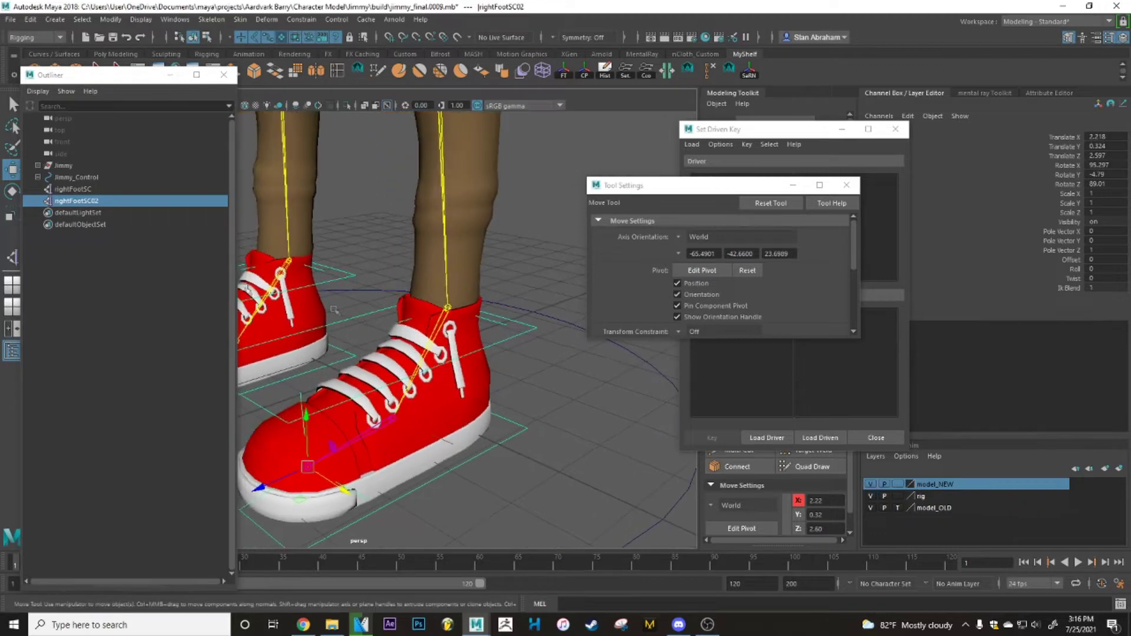
Step: Parent the rightFootSC and rightFootSC02 IK handles under the rightFoot control
shift+click(94, 189)
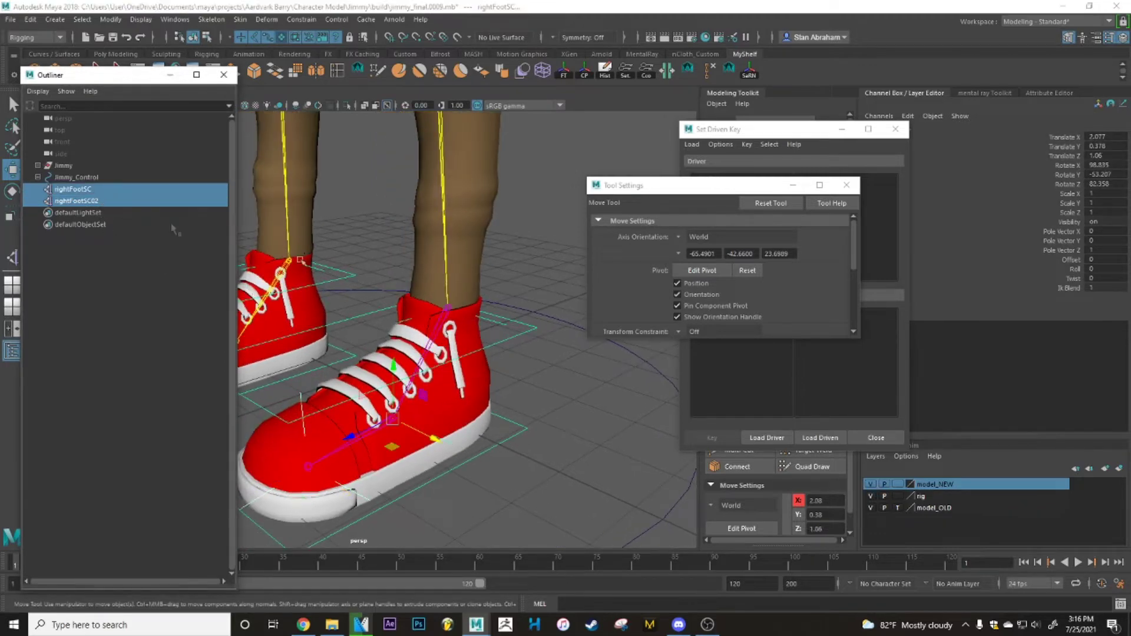
shift+click(530, 325)
key(p)
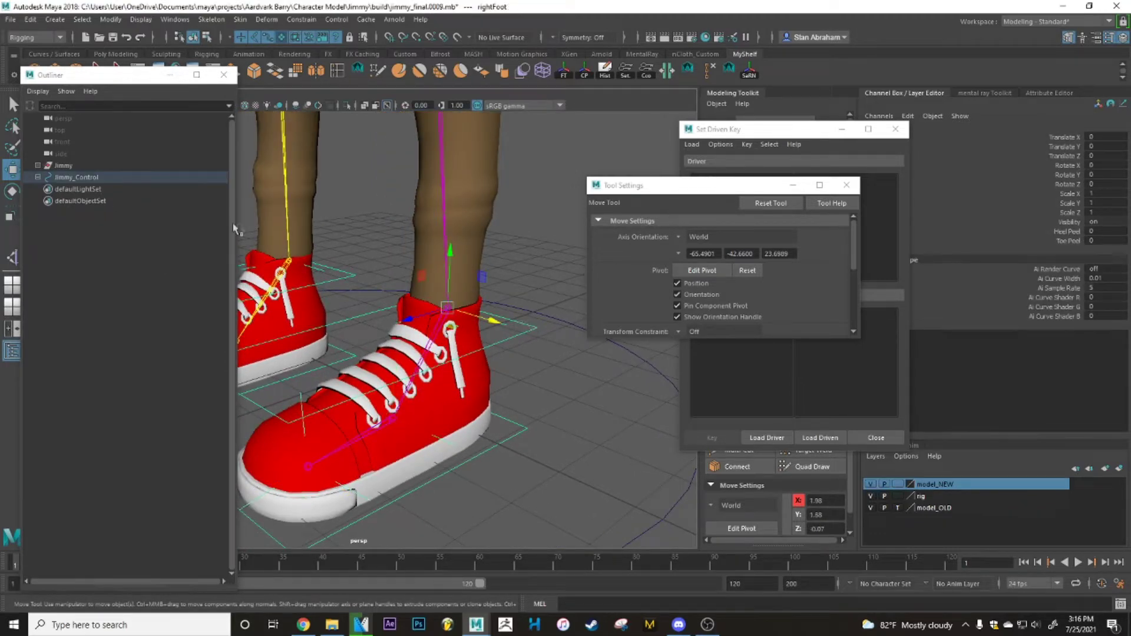
Step: Try rotating and moving the rightFoot control to test the right leg and foot, undoing each test transform
key(f)
key(e)
drag(415, 339, 340, 312)
alt+middle_drag(341, 312, 346, 329)
alt+drag(346, 328, 386, 380)
key(ctrl+z)
key(w)
key(ctrl+z)
key(e)
key(ctrl+z)
alt+drag(378, 313, 386, 306)
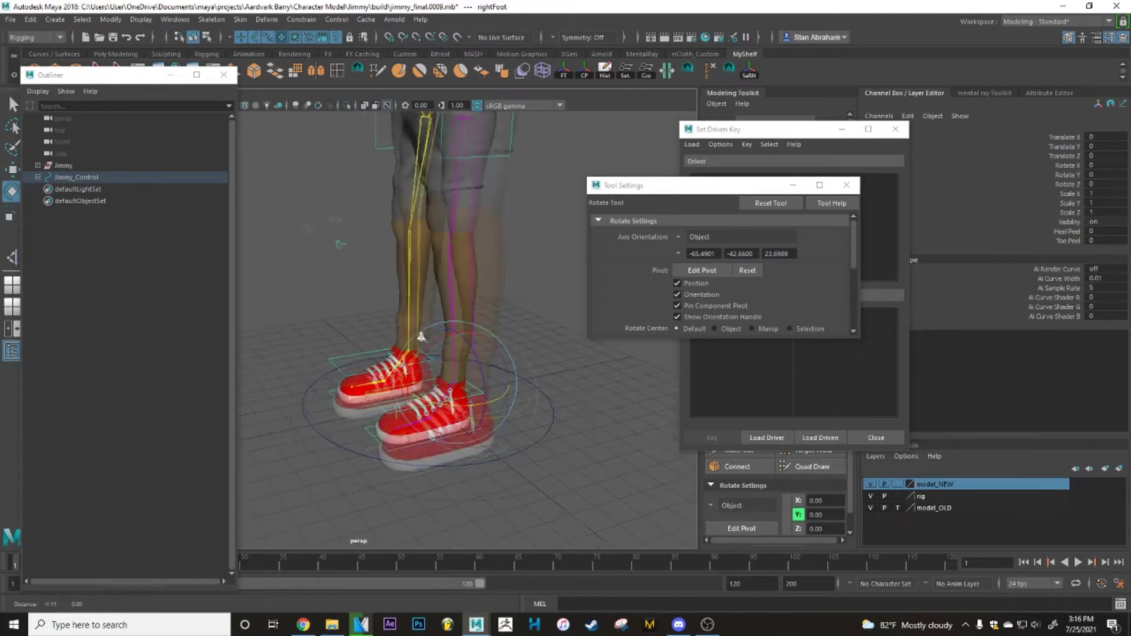
alt+right_drag(386, 306, 400, 323)
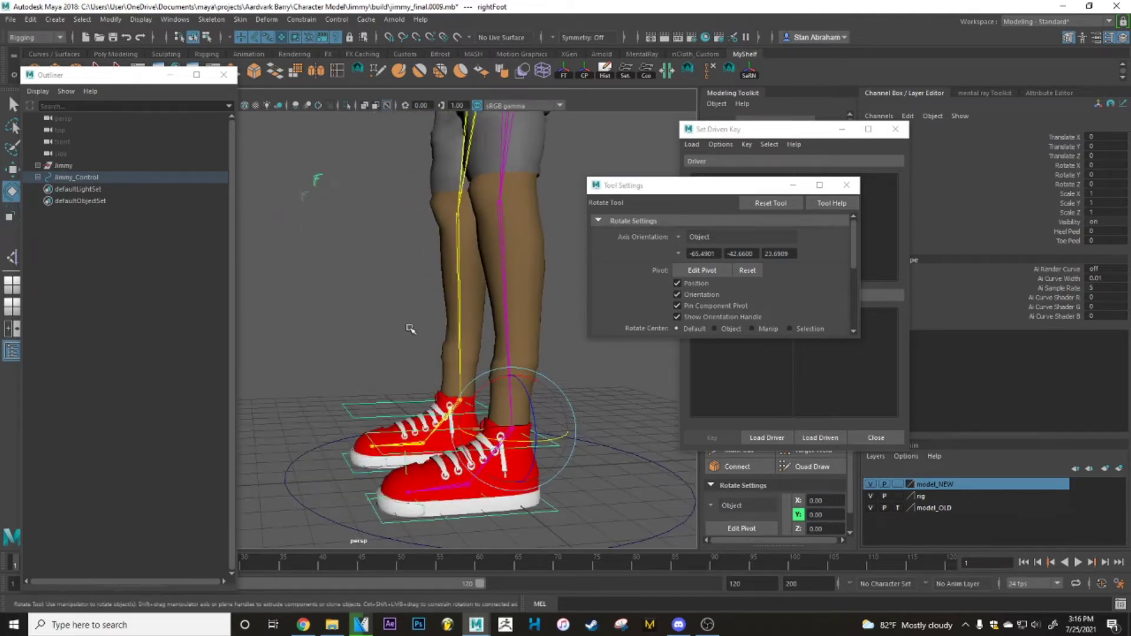
mouse_move(411, 329)
alt+mouse_down()
mouse_move(381, 318)
mouse_move(415, 317)
alt+mouse_up()
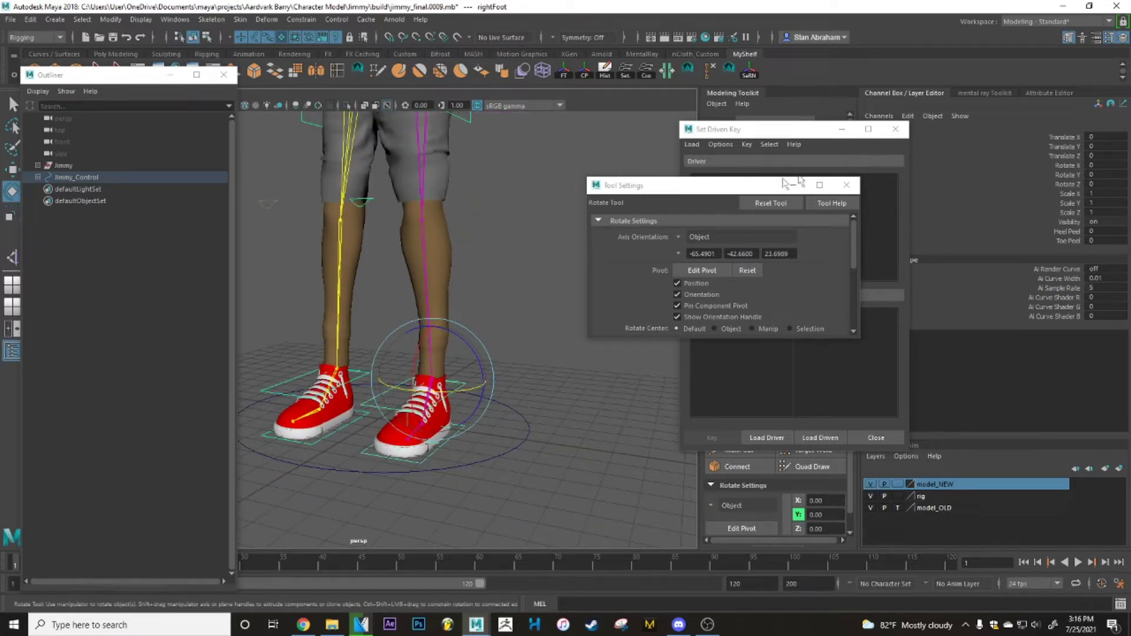
Step: Close the Tool Settings, Set Driven Key and Outliner windows and delete the rightFoot control's existing Heel Peel and Toe Peel attributes
click(847, 185)
click(896, 129)
click(223, 75)
scroll(495, 406, up, 3)
alt+middle_drag(495, 407, 495, 358)
drag(1069, 233, 1069, 240)
click(907, 116)
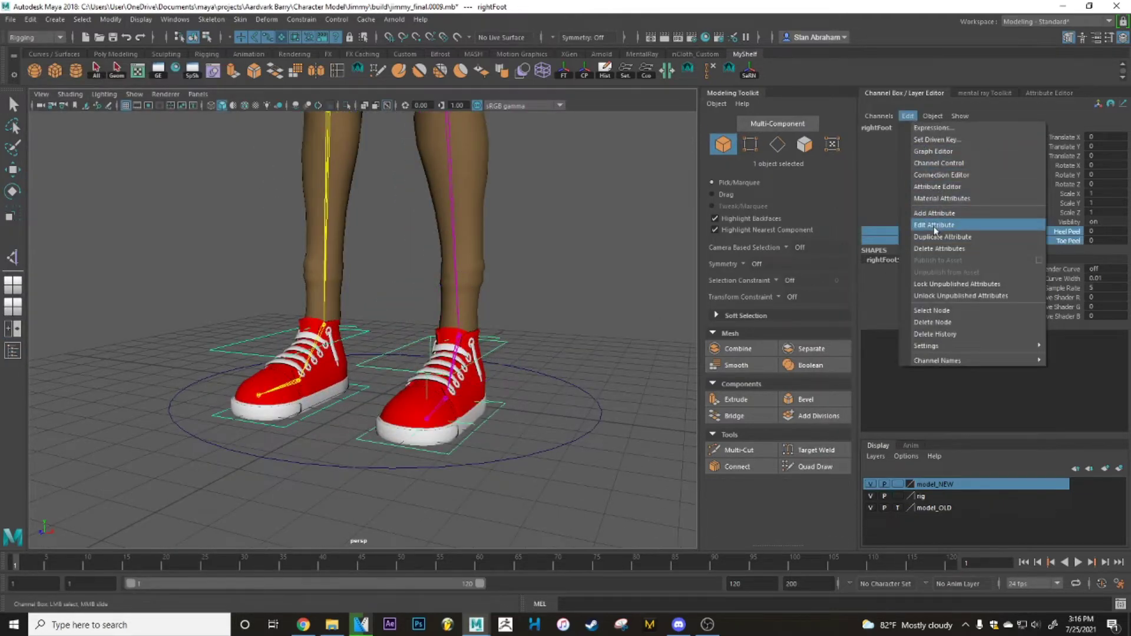
click(938, 249)
key(e)
Step: Add a keyable float attribute Heel Peel to the rightFoot control, with minimum 0 and maximum 15
click(908, 118)
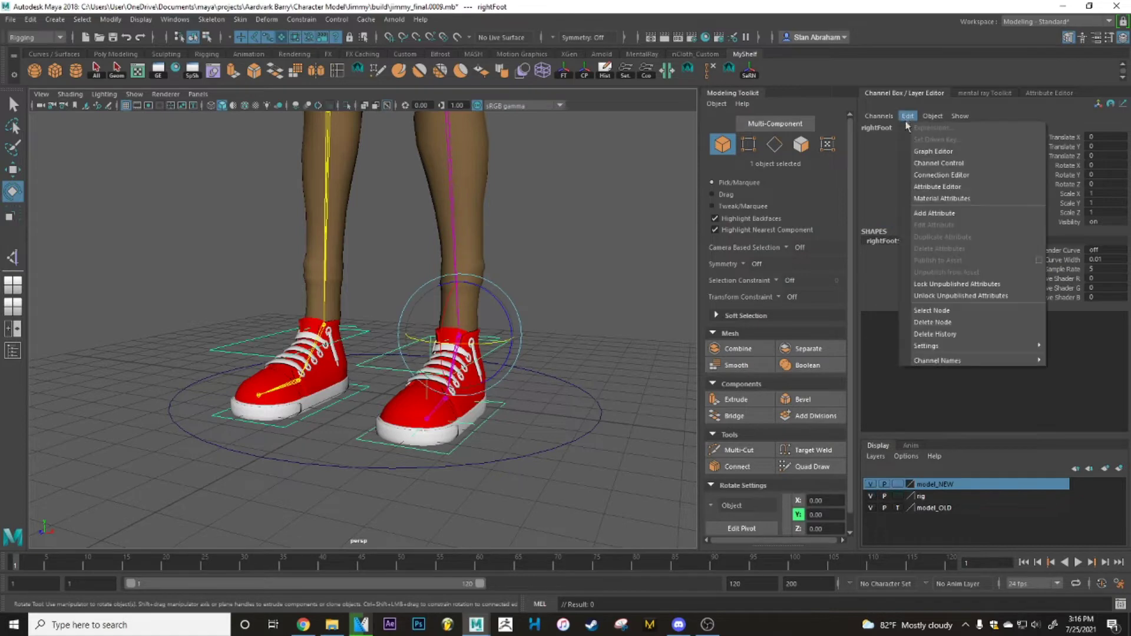
click(937, 213)
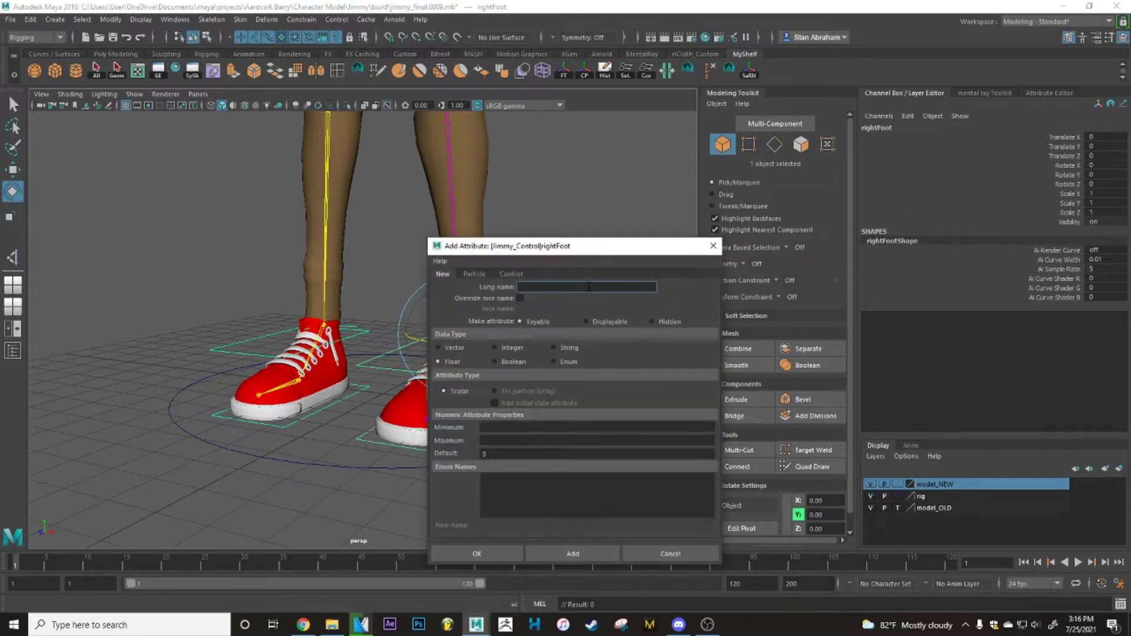
text(Heel Peel)
key(Tab)
text(0)
key(Tab)
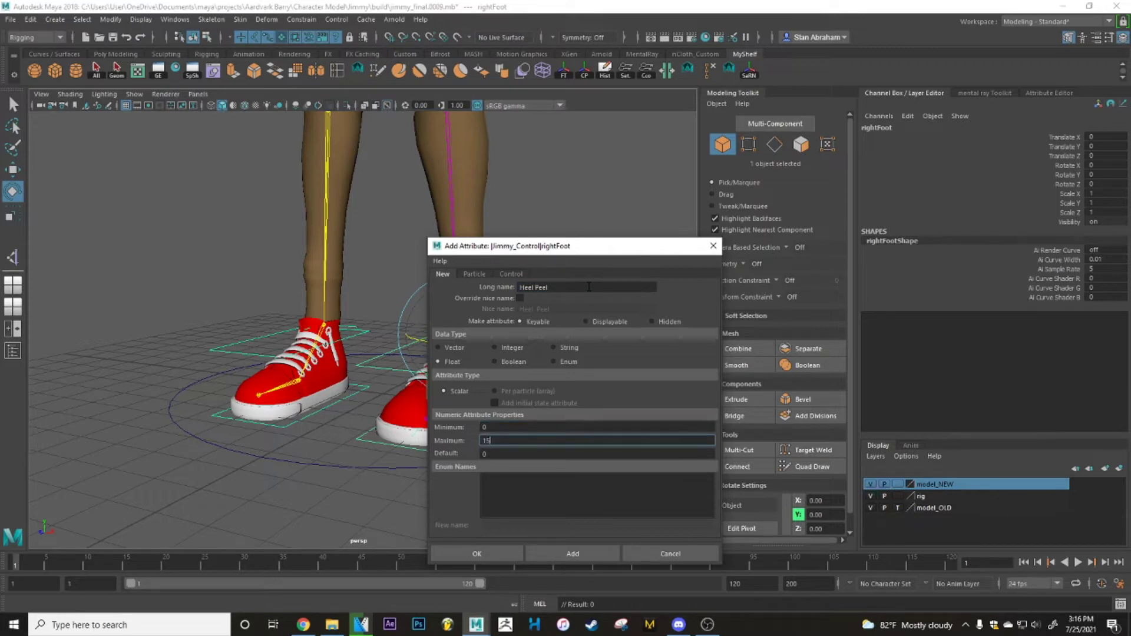
click(572, 554)
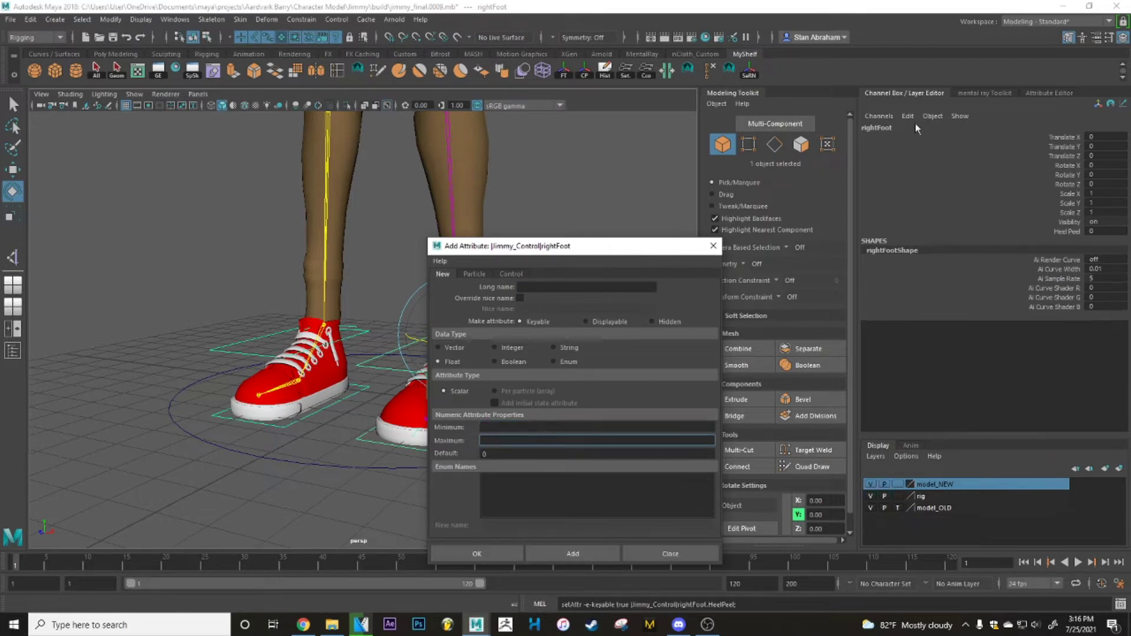
Step: Add a second float attribute named Toe Peel to the rightFoot control, with minimum 0 and maximum 15
click(521, 287)
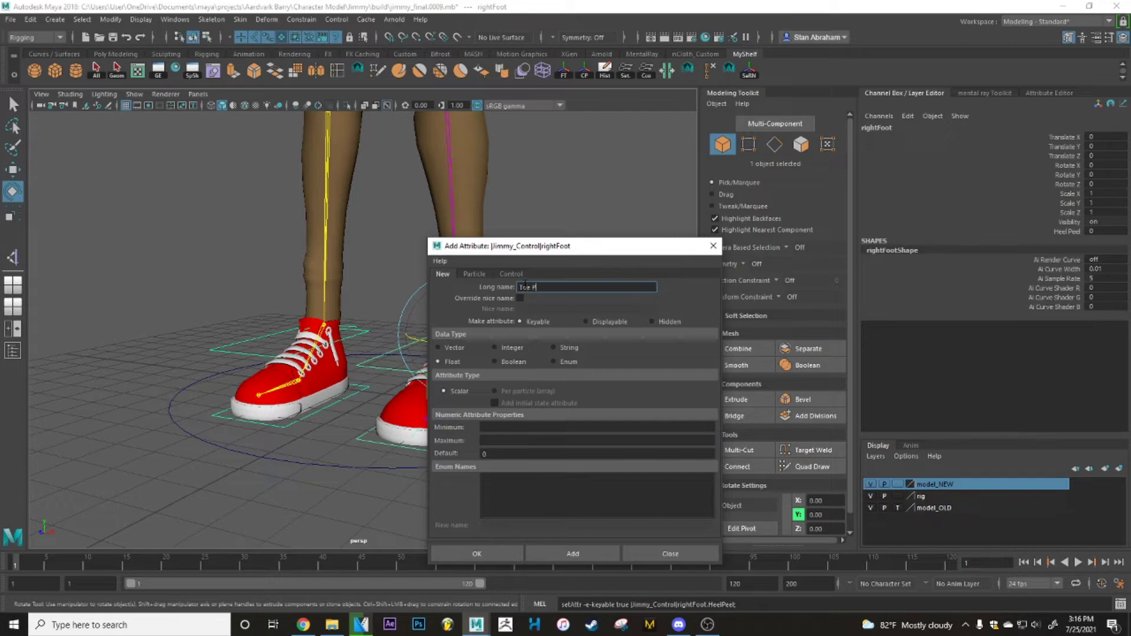
key(Tab)
text(0)
key(Tab)
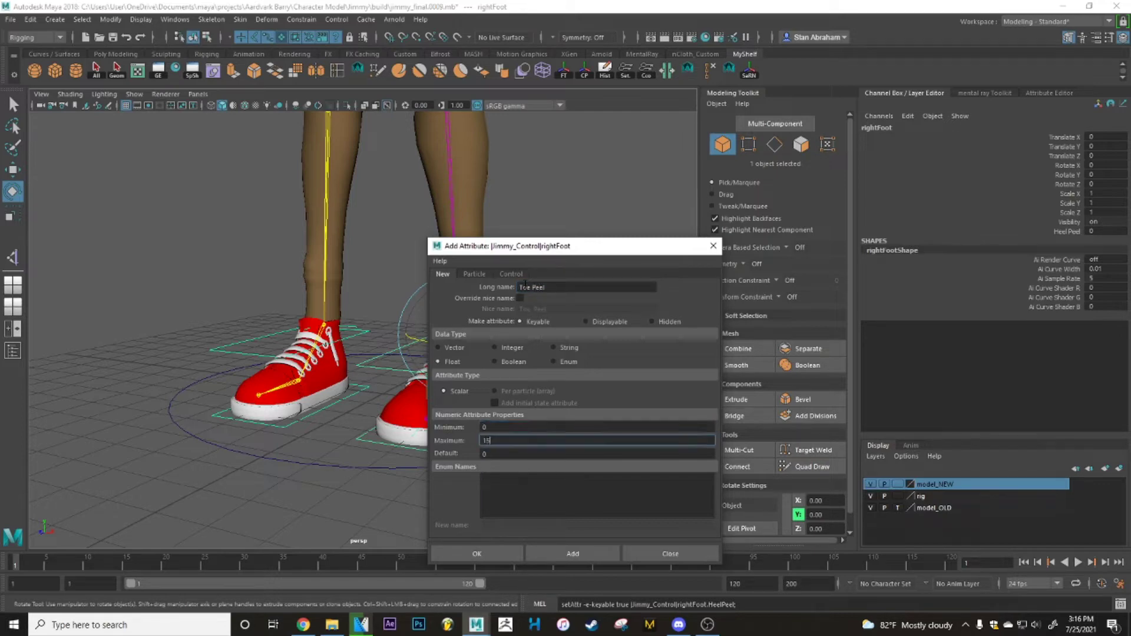
click(477, 554)
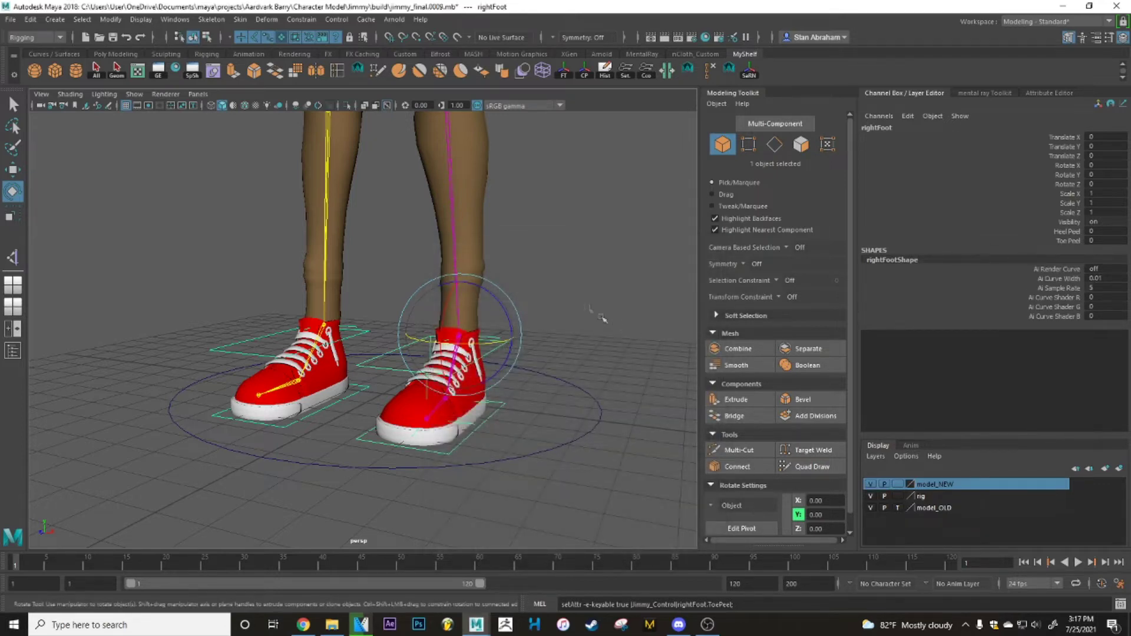
Step: Rename the right leg's main IK handle at the ankle, ikHandle7, to rightIK
click(568, 299)
alt+drag(567, 299, 466, 384)
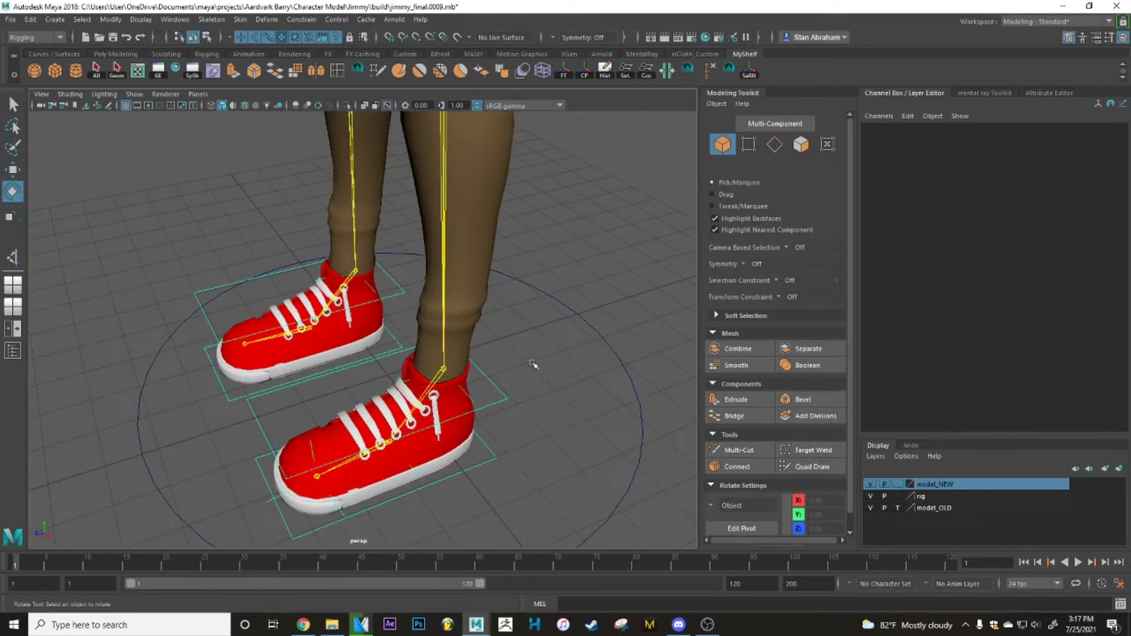
scroll(531, 365, down, 4)
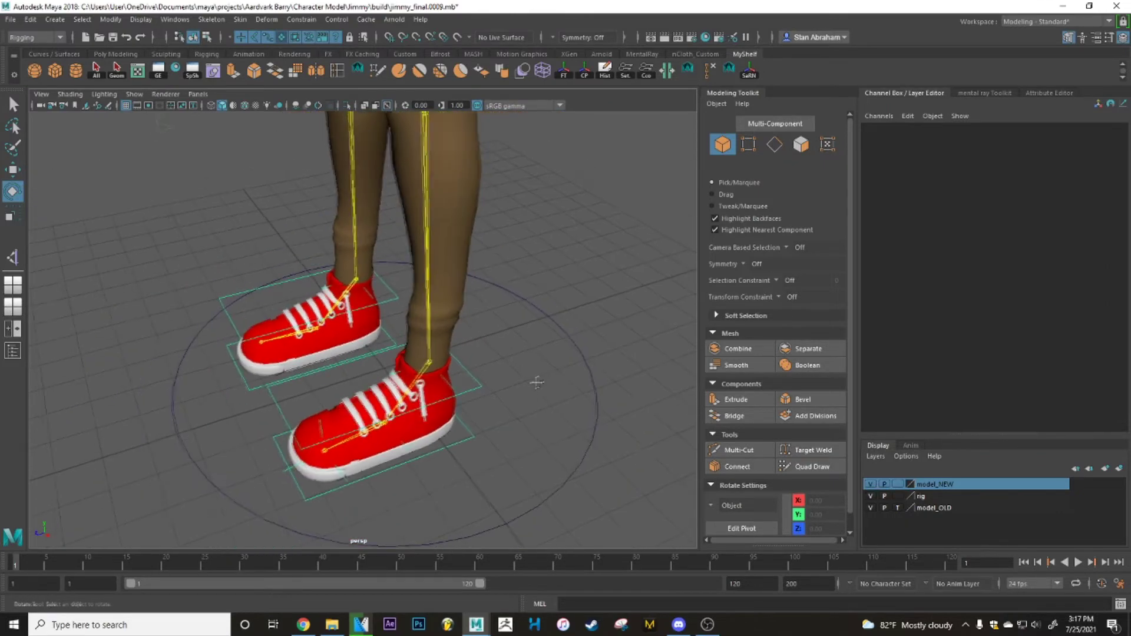
scroll(519, 374, up, 6)
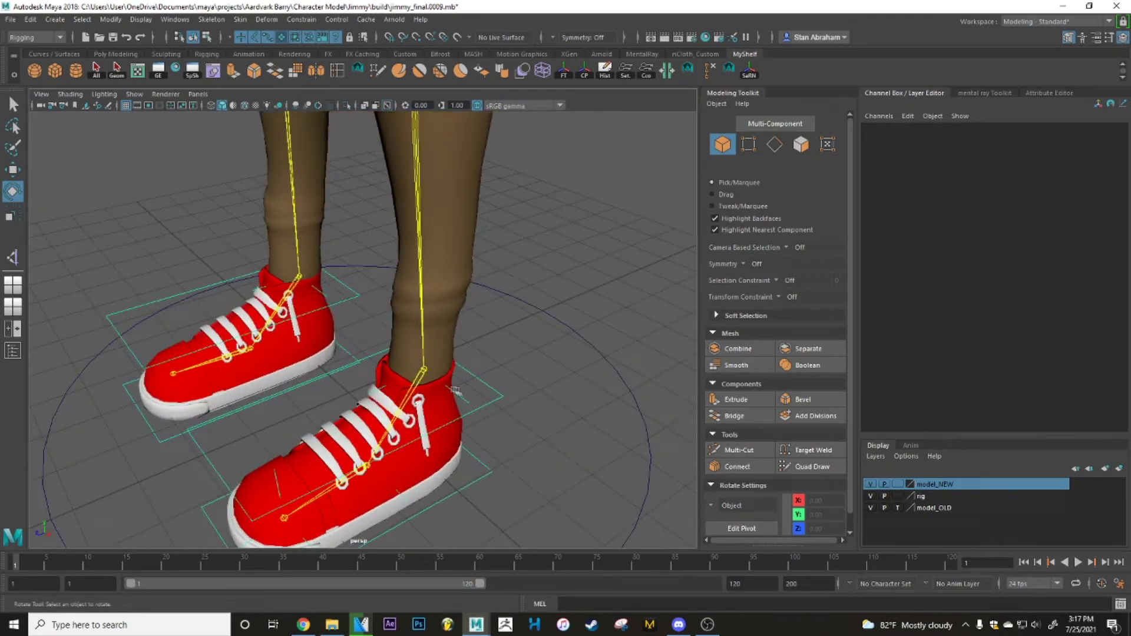
alt+middle_drag(458, 393, 498, 340)
mouse_move(497, 340)
alt+mouse_down()
mouse_move(504, 366)
mouse_move(487, 349)
mouse_move(512, 345)
alt+mouse_up()
click(540, 332)
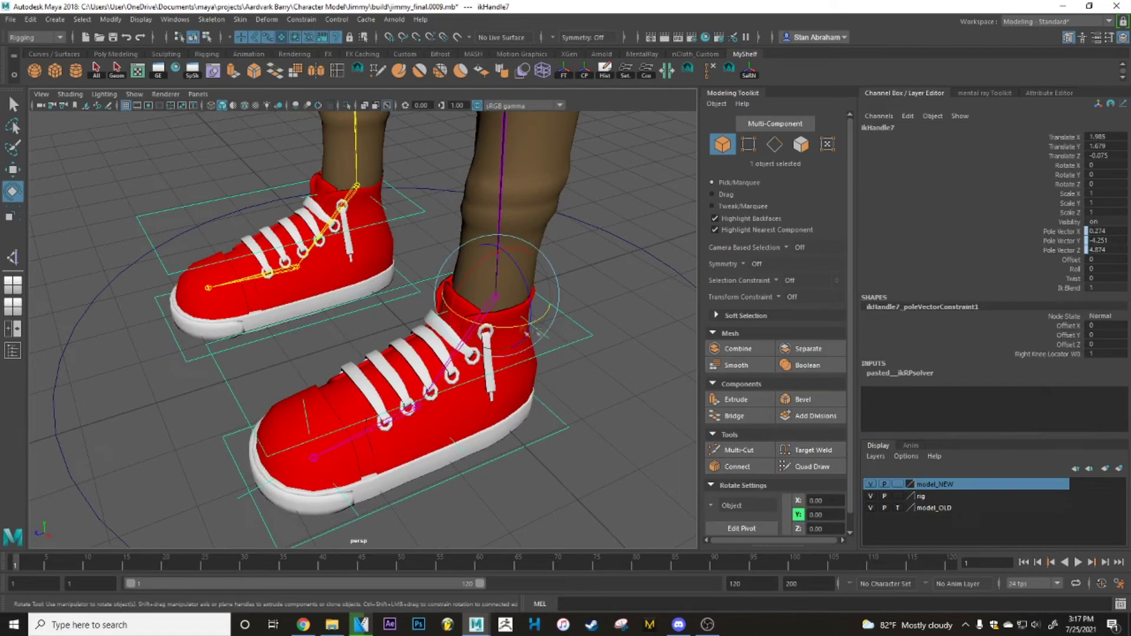
click(13, 351)
drag(80, 76, 923, 85)
key(f)
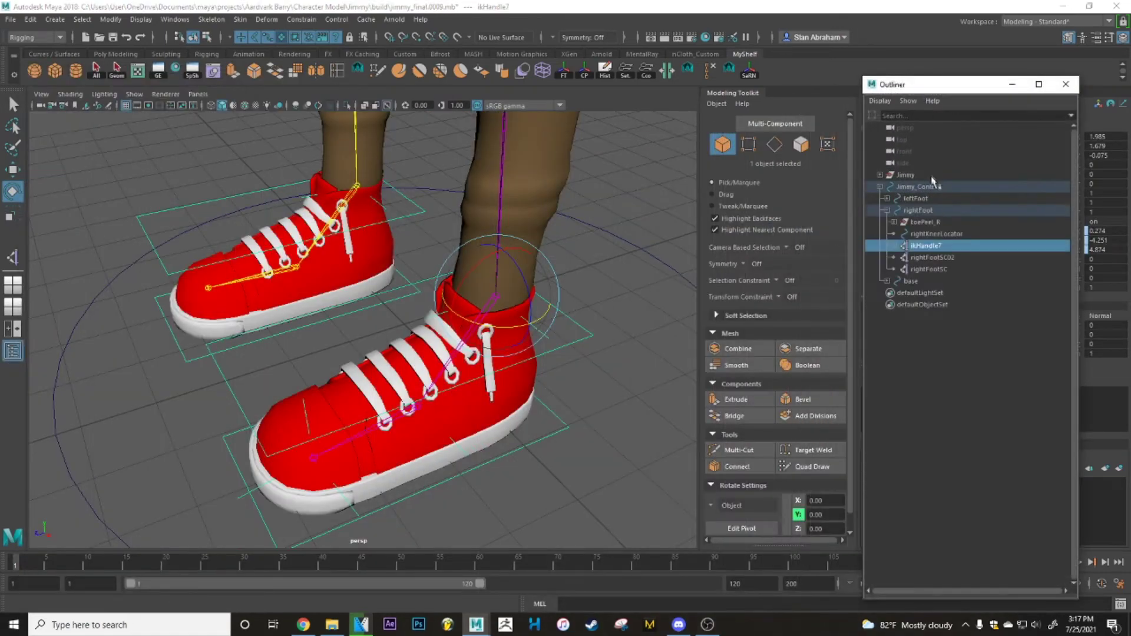
double_click(935, 251)
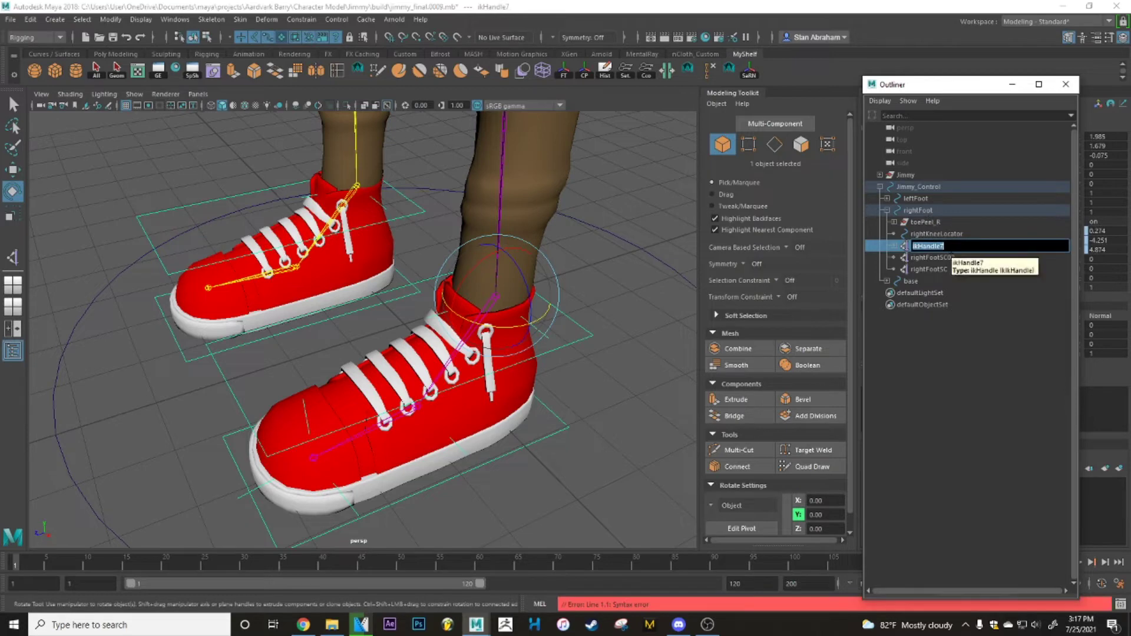
text(rightIK)
key(Return)
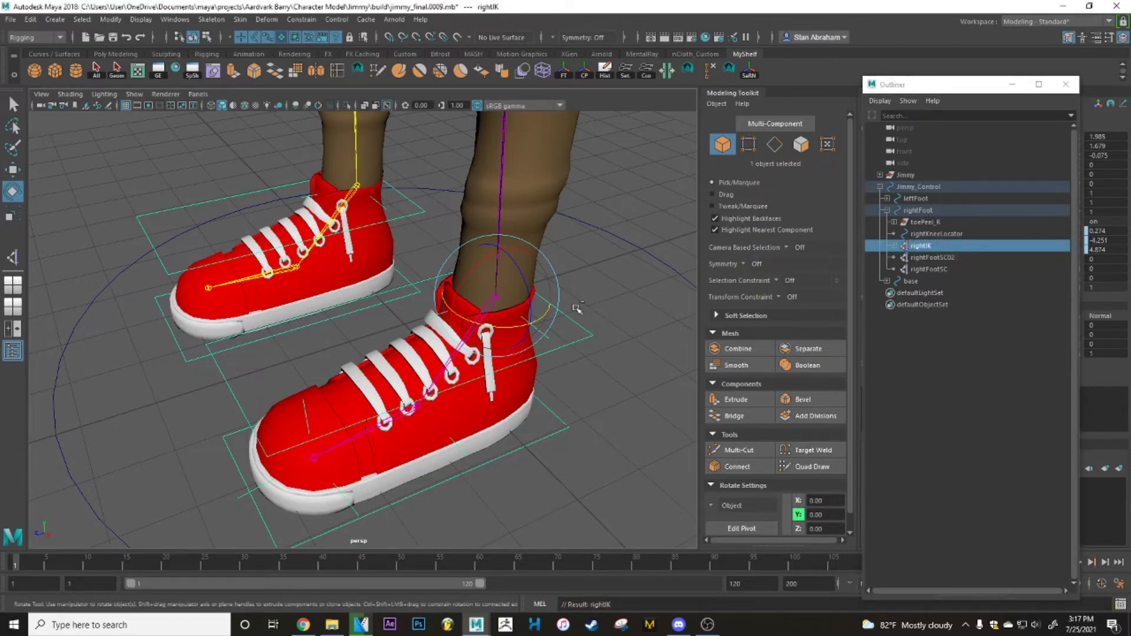
Step: Group the rightIK handle and try to snap the group's pivot to the right foot's ball joint
key(ctrl+g)
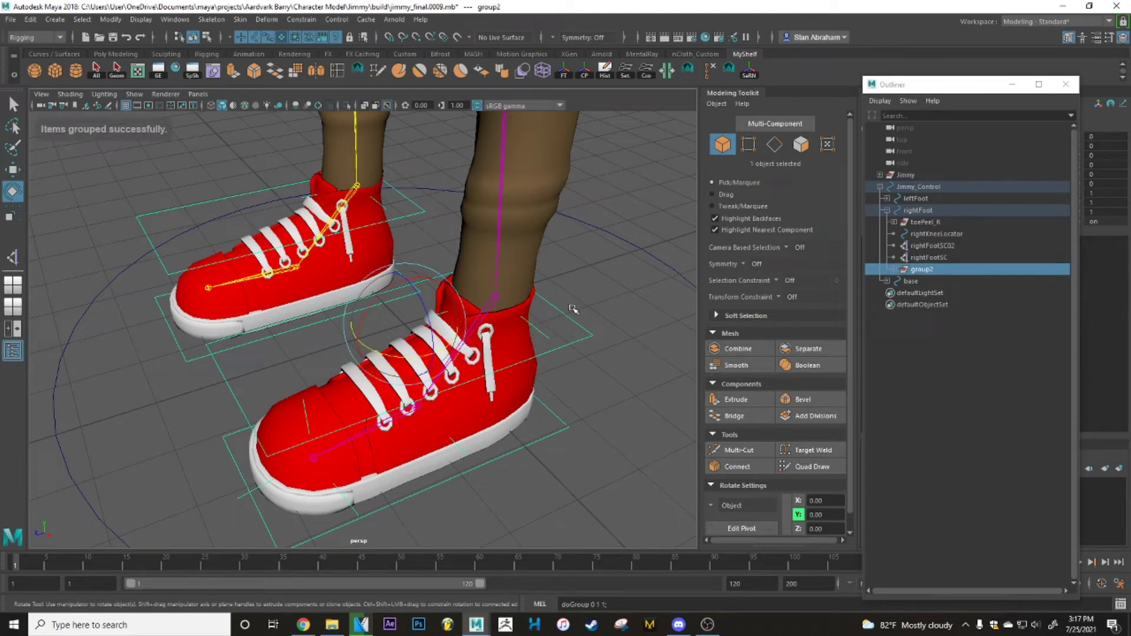
mouse_move(591, 300)
alt+mouse_down()
mouse_move(576, 298)
mouse_move(581, 313)
alt+mouse_up()
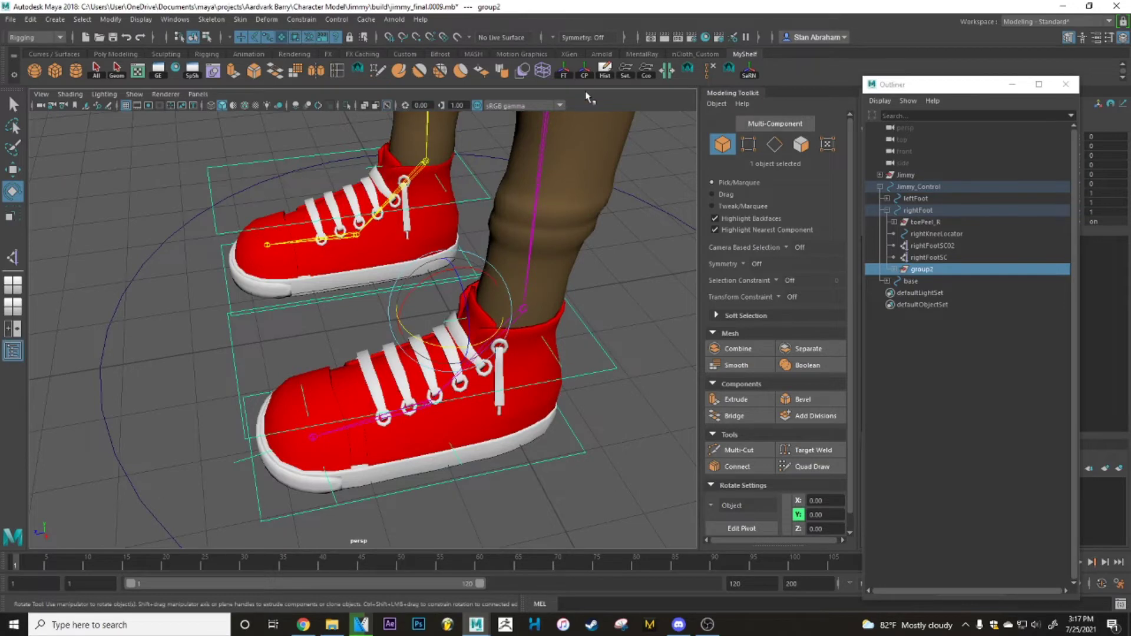
key(d)
drag(449, 311, 433, 404)
key(v)
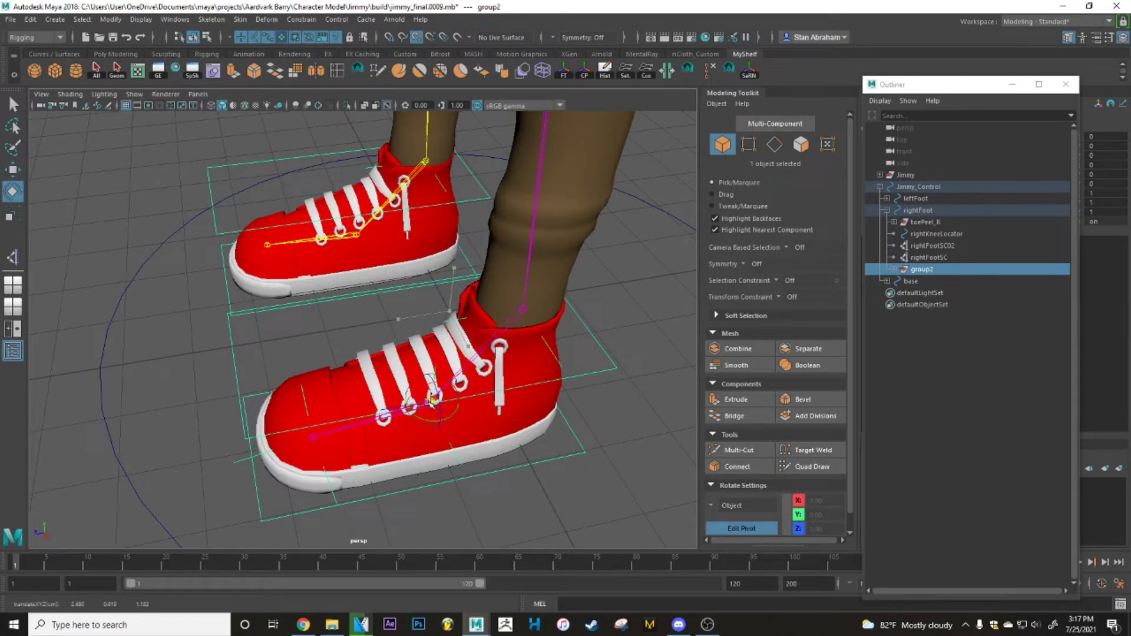
scroll(477, 399, up, 2)
alt+drag(565, 448, 505, 395)
alt+middle_drag(506, 395, 412, 288)
scroll(400, 317, up, 2)
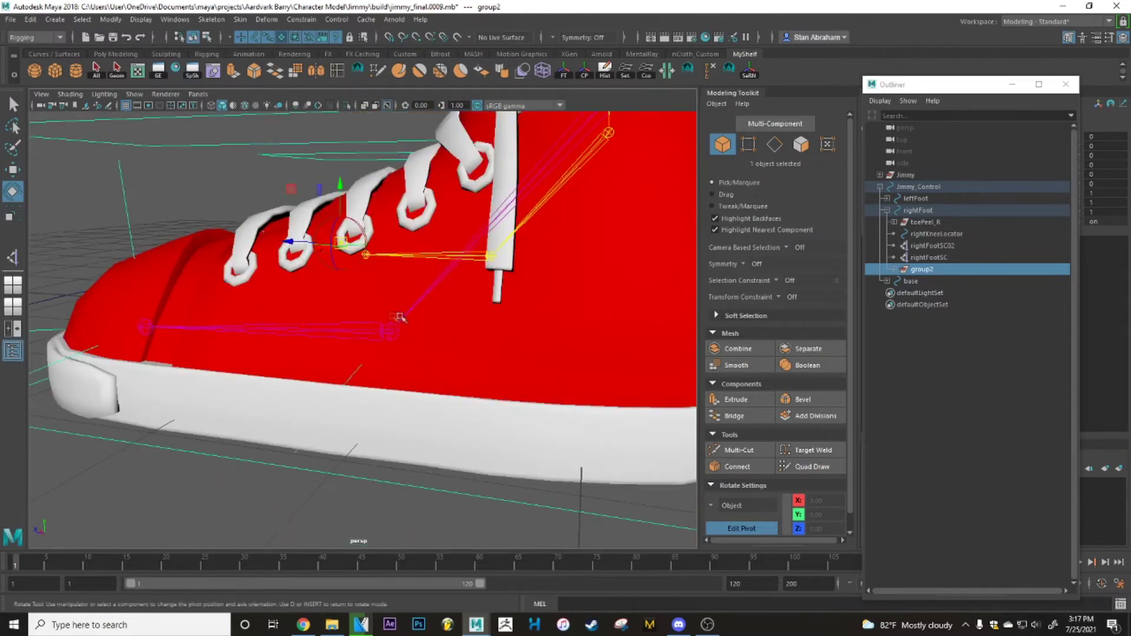
Step: Isolate the right foot's ball joint together with the new IK group in the viewport and reselect only the group
shift+click(371, 331)
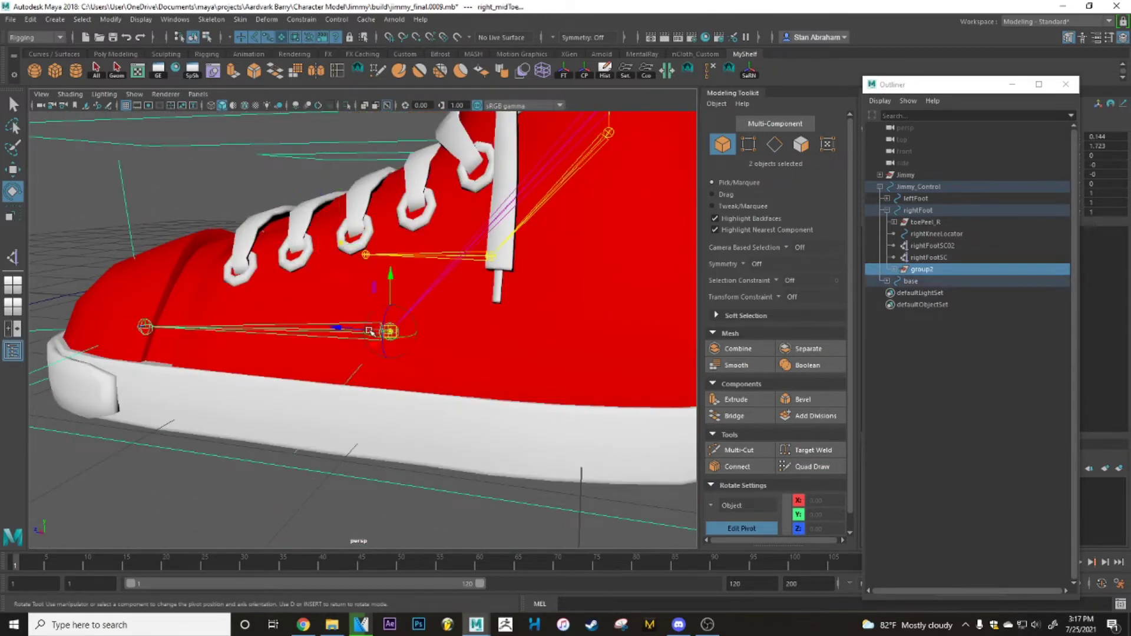
key(ctrl+1)
scroll(368, 324, down, 3)
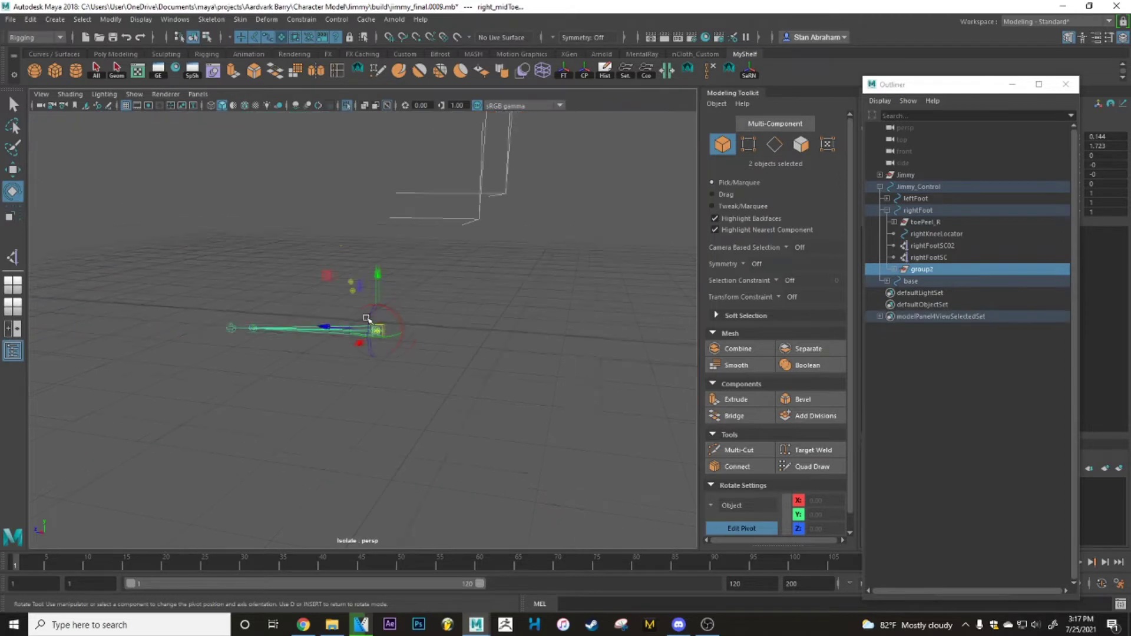
click(293, 273)
scroll(298, 280, up, 2)
alt+middle_drag(299, 281, 299, 295)
click(921, 268)
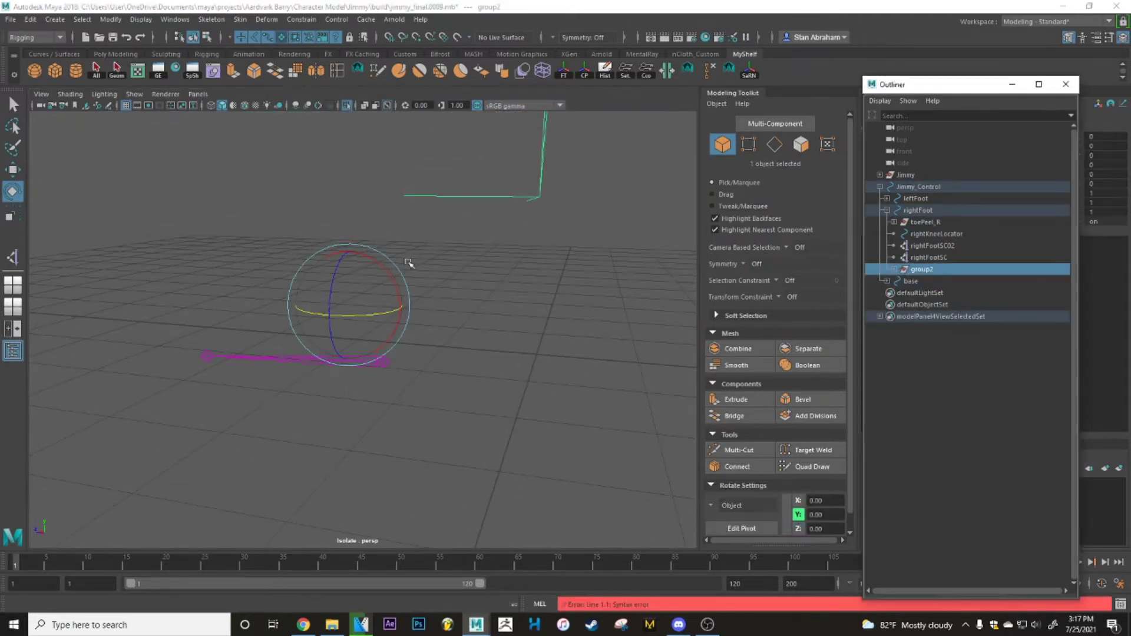
Step: Snap the rightIK group's pivot onto the right foot's ball joint and turn off the isolated view
key(d)
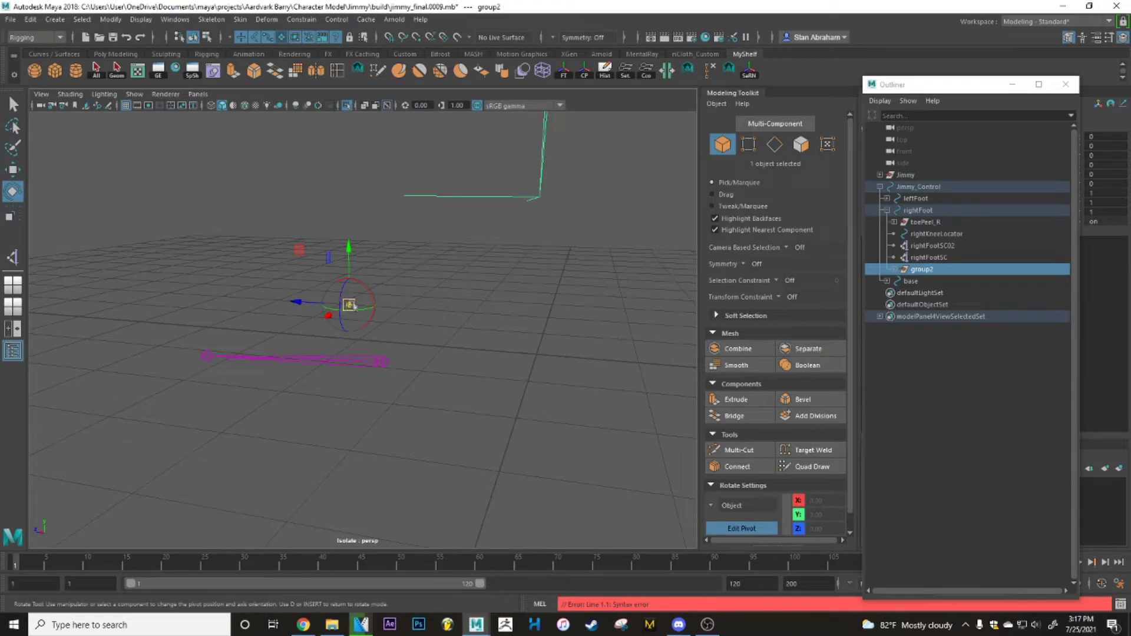
key(v)
middle_drag(398, 349, 386, 360)
key(w)
scroll(374, 295, down, 3)
alt+middle_drag(377, 293, 375, 319)
alt+drag(390, 306, 374, 383)
key(ctrl+1)
Step: Try rotating the rightIK group about its pivot at the ball joint, undoing the test rotation
key(e)
scroll(362, 383, down, 5)
key(ctrl+z)
scroll(376, 384, up, 3)
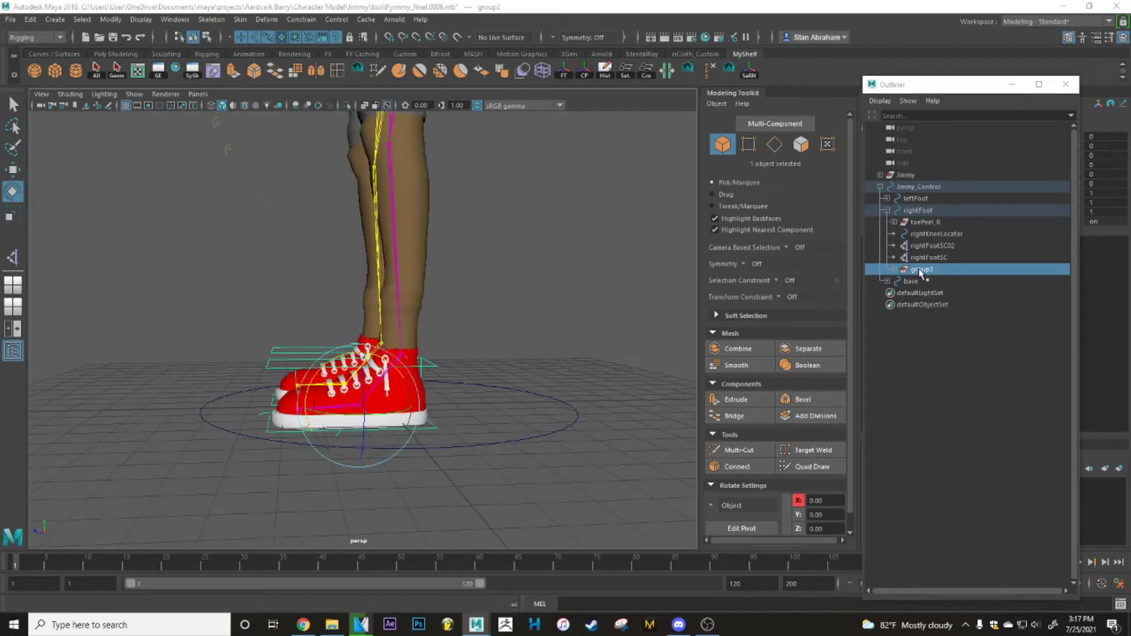
Step: Rename the group holding the rightIK handle to heelPeel_grp_r
double_click(920, 269)
text(N)
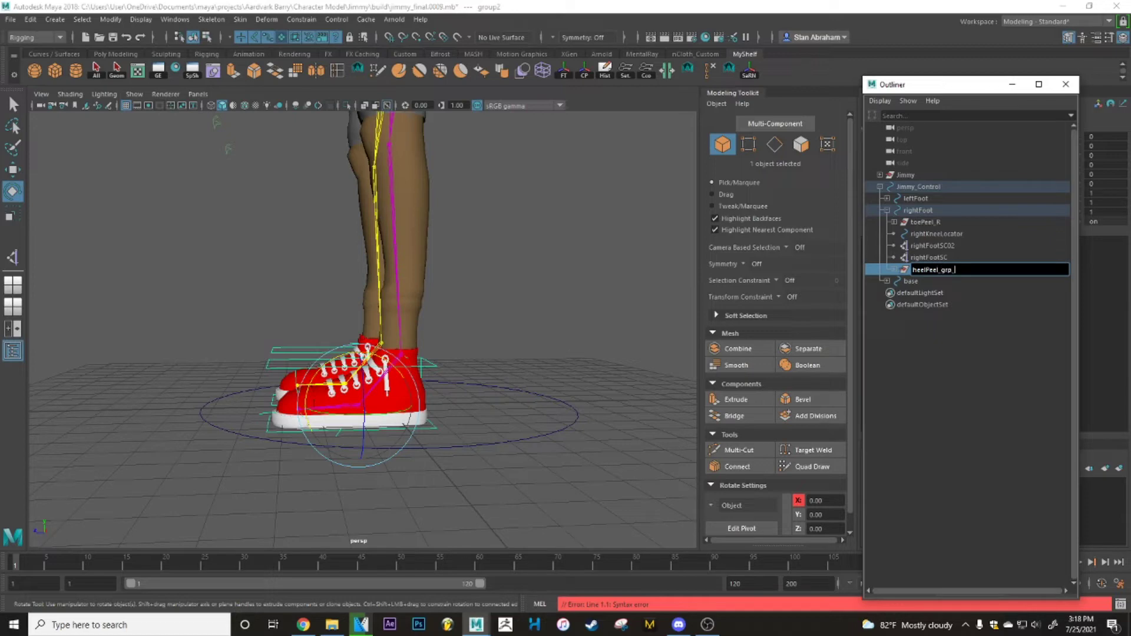
key(Return)
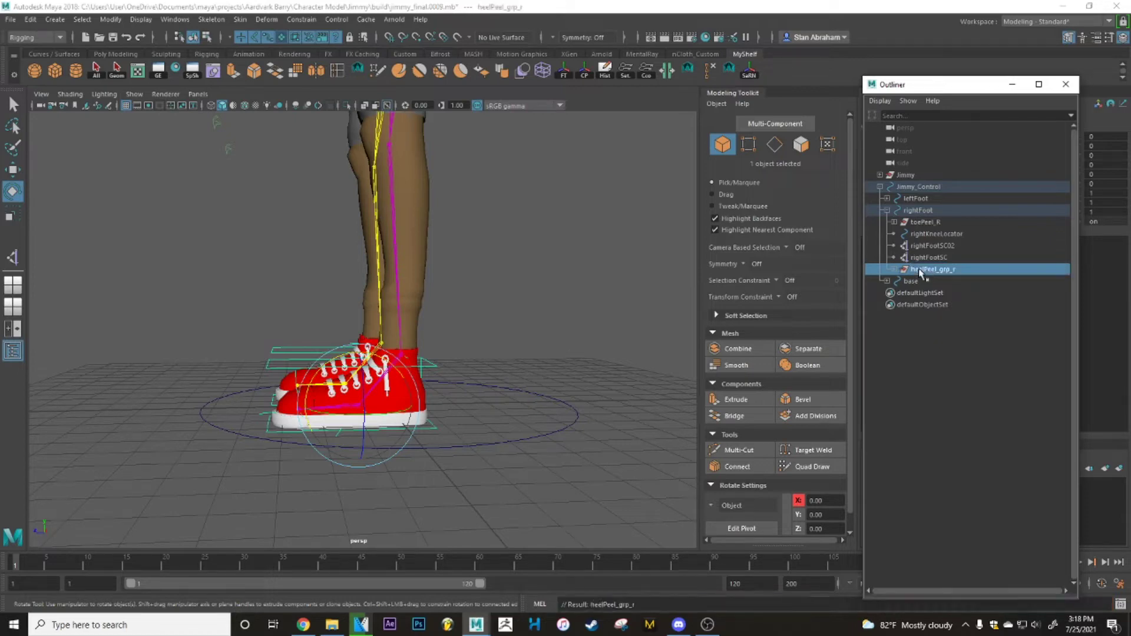
Step: Group the rightFootSC and rightFootSC02 handles together and name the group sc_grp_r
click(929, 257)
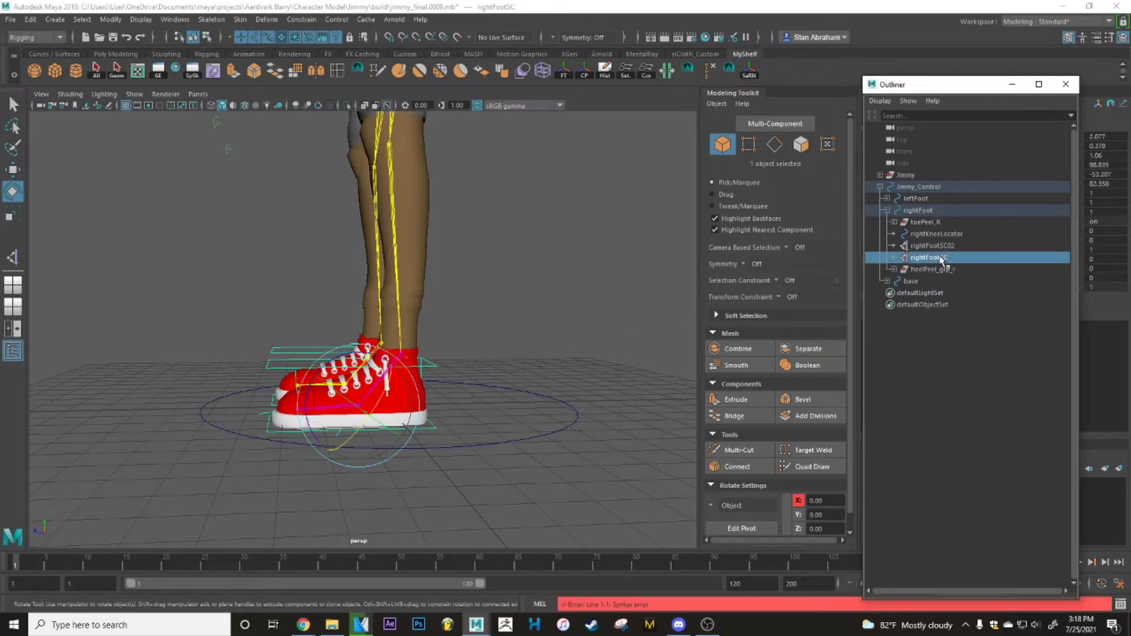
shift+click(941, 246)
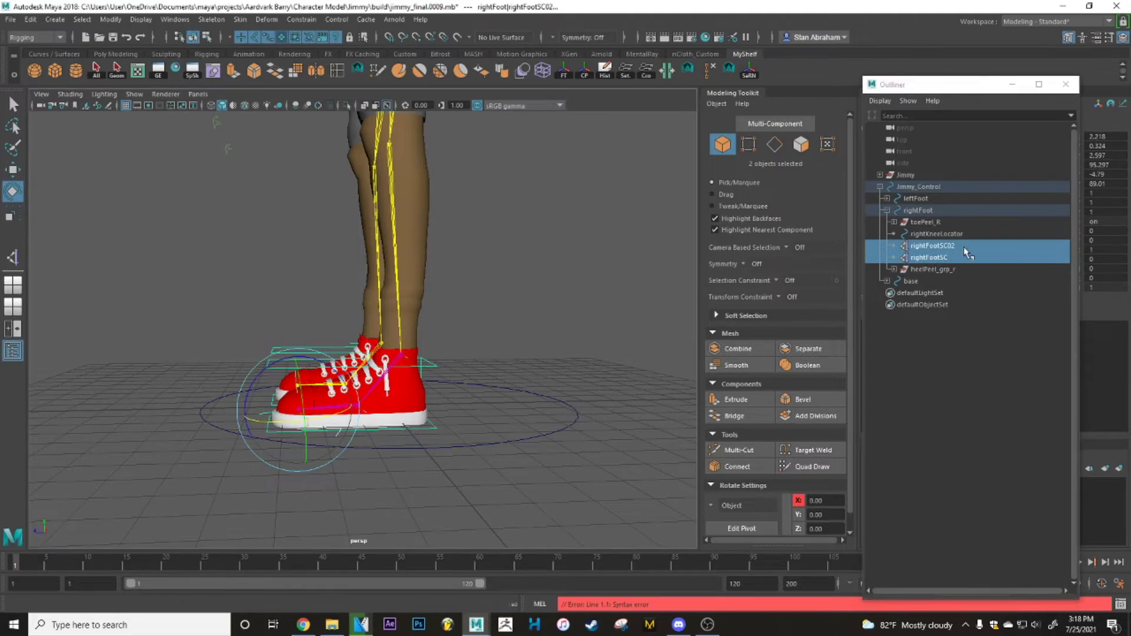
key(ctrl+g)
double_click(923, 257)
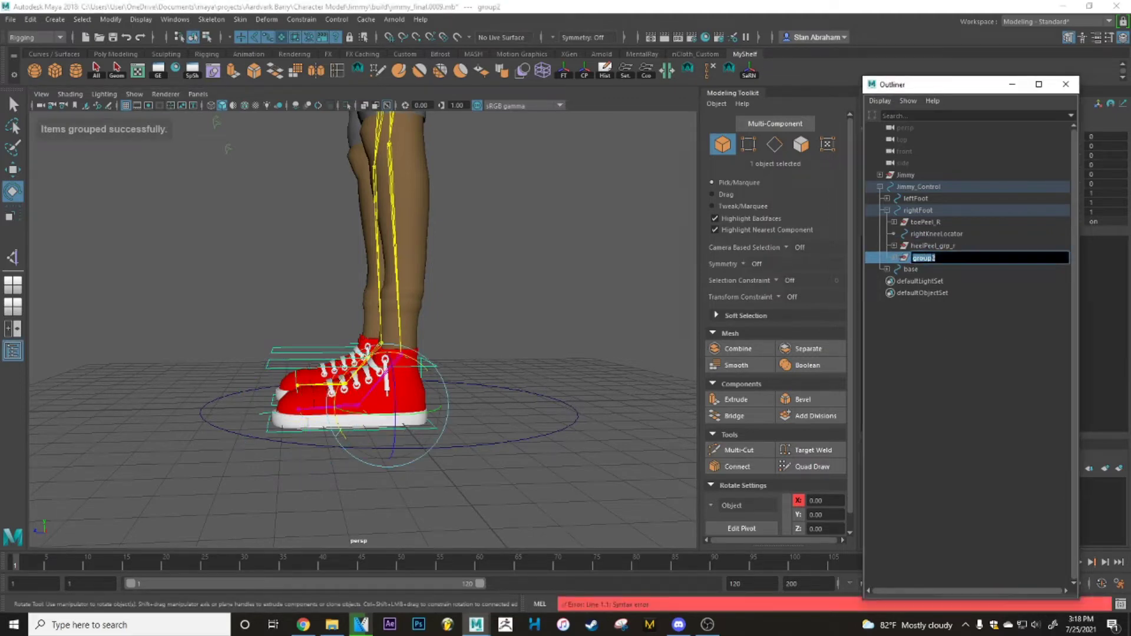
text(sc_grp_r)
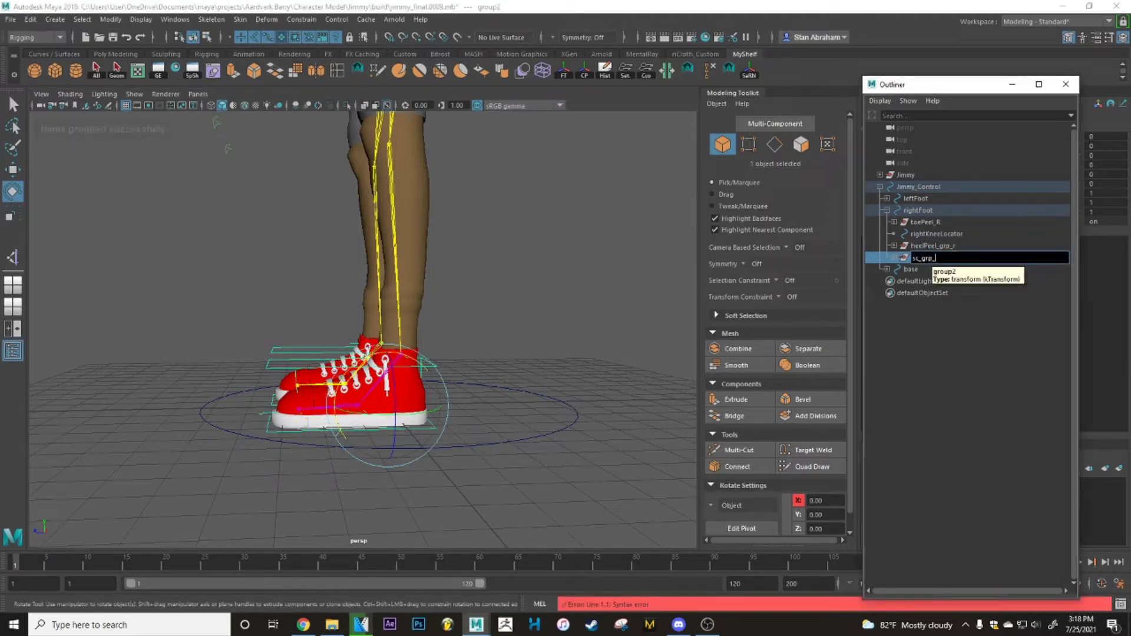
key(Return)
Step: Group sc_grp_r and heelPeel_grp_r together under the right foot control and name the group toePeel_grp_r
ctrl+click(930, 246)
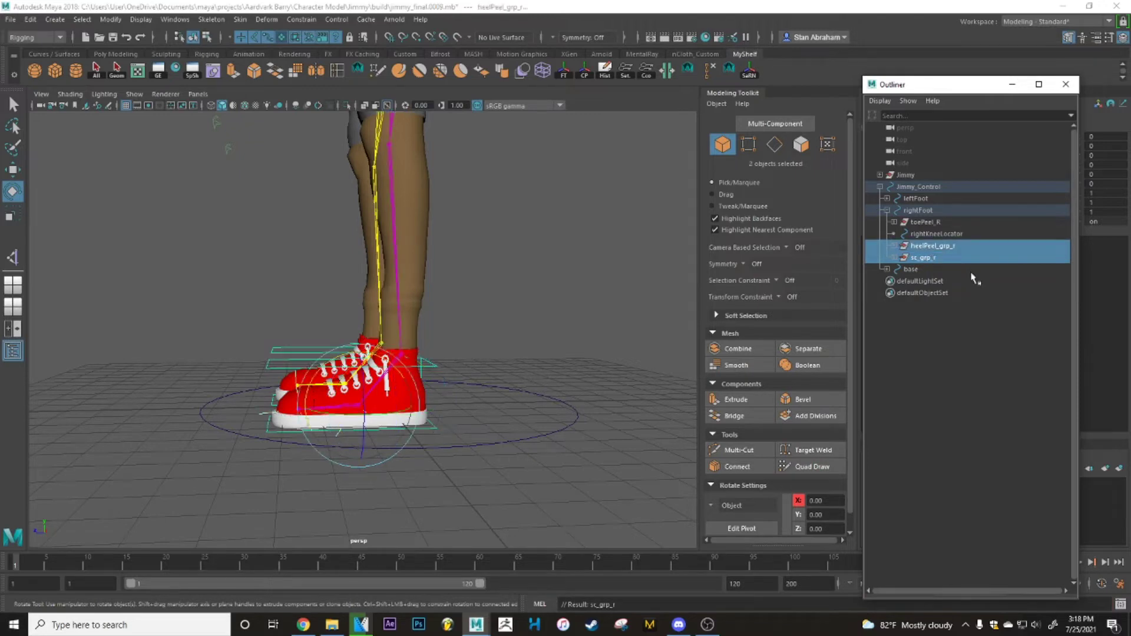
key(ctrl+g)
double_click(931, 248)
text(toePeel_g)
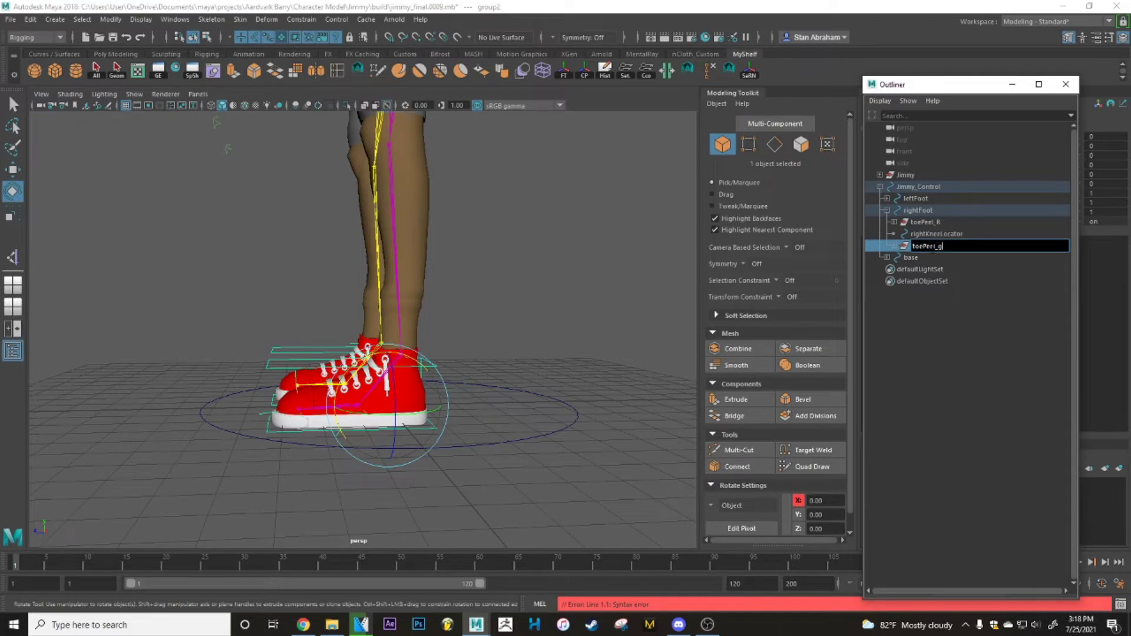
text(rp_r)
key(Return)
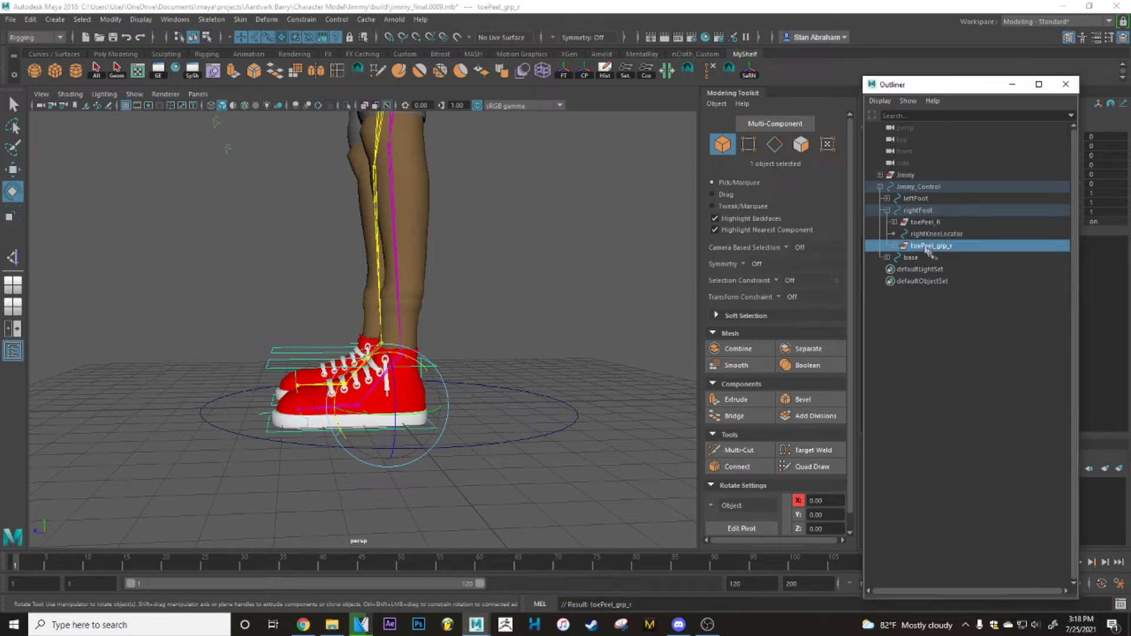
Step: Isolate the right foot's toe joint together with toePeel_grp_r in the viewport and reselect only the group
mouse_move(483, 298)
alt+mouse_down()
mouse_move(496, 263)
mouse_move(493, 285)
alt+mouse_up()
key(d)
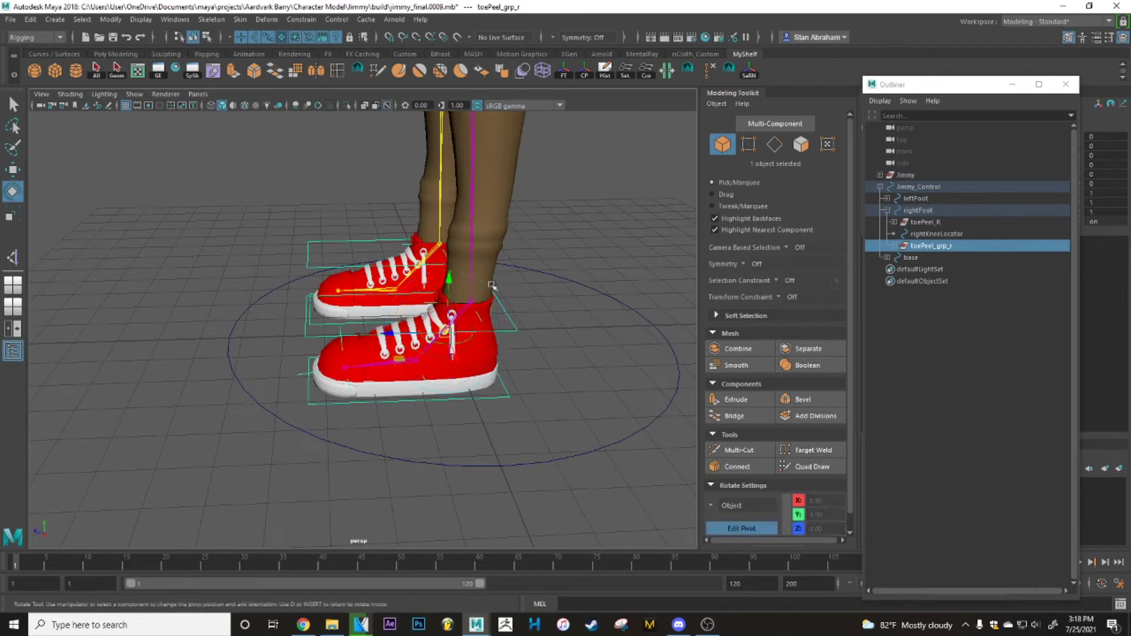
scroll(415, 323, up, 3)
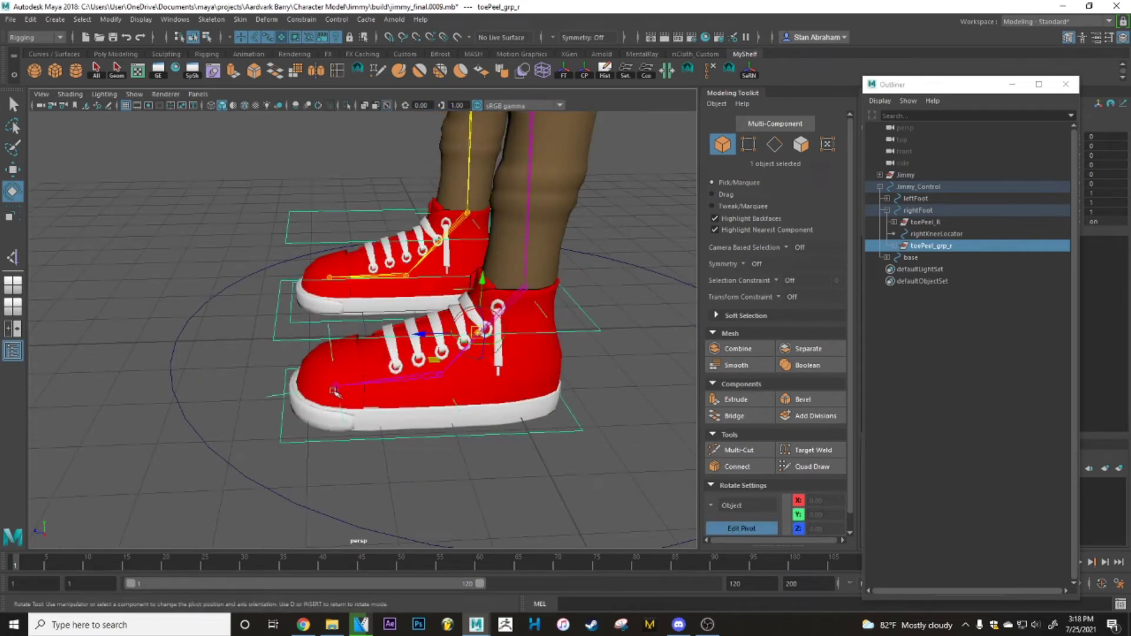
shift+click(333, 390)
key(ctrl+1)
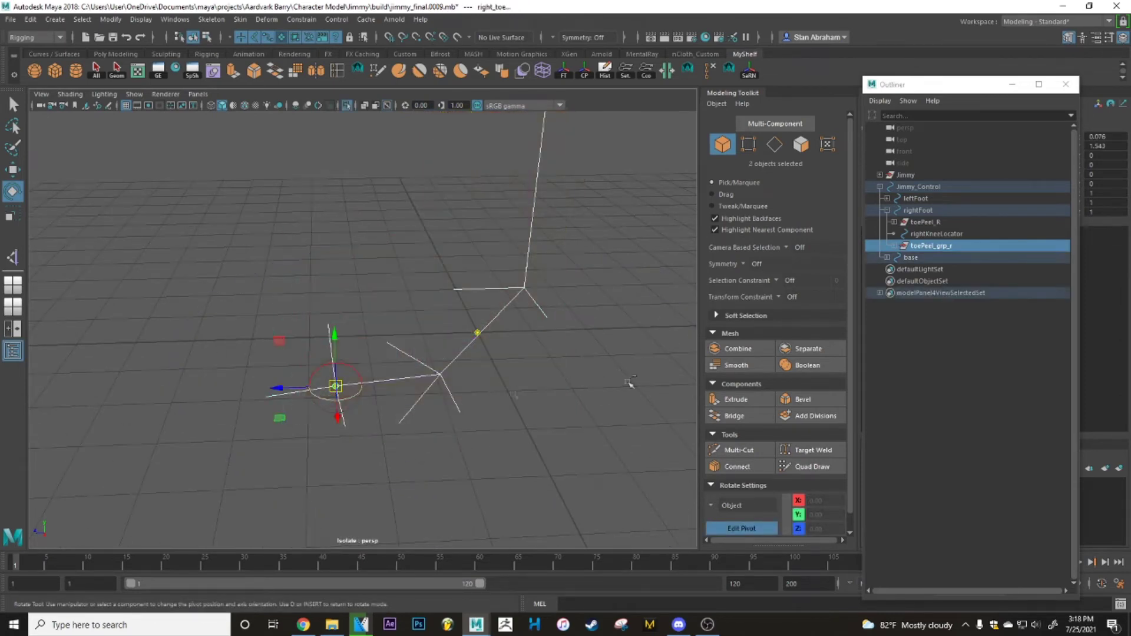
click(933, 246)
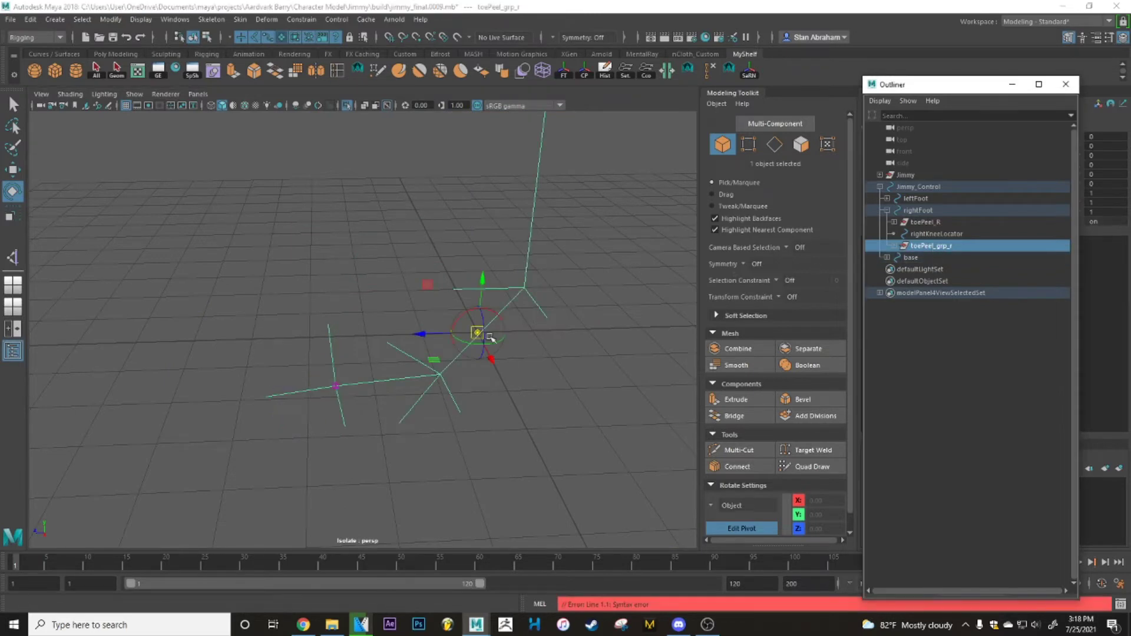
Step: Snap the toePeel_grp_r pivot onto the right foot's toe joint and turn off the isolated view
key(d)
key(d)
click(475, 334)
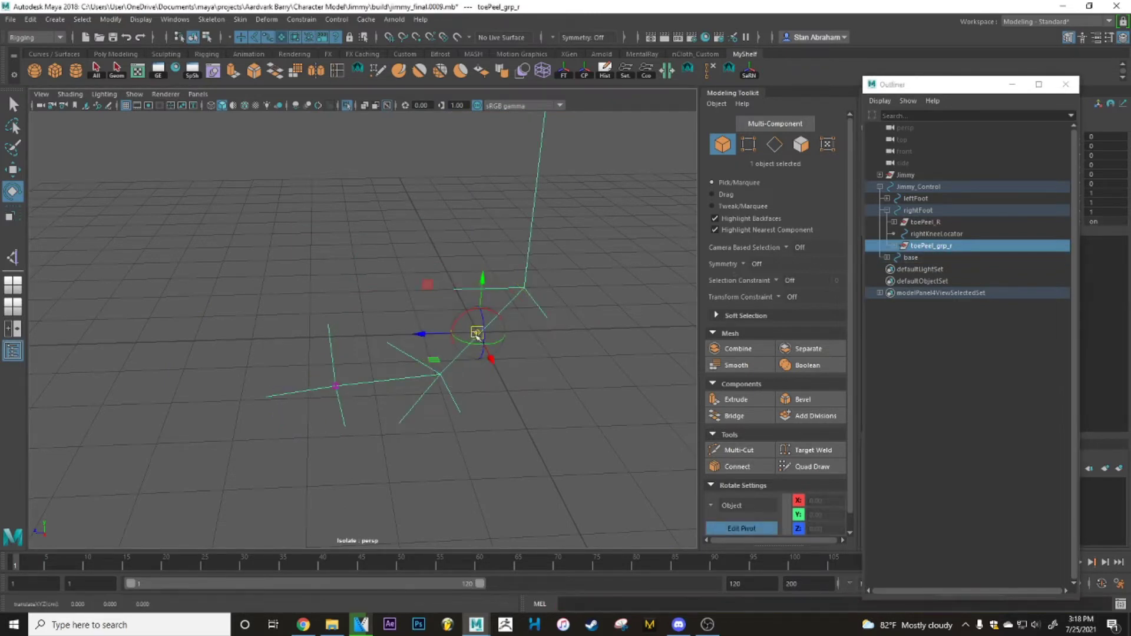
key(v)
middle_click(339, 385)
scroll(380, 347, up, 2)
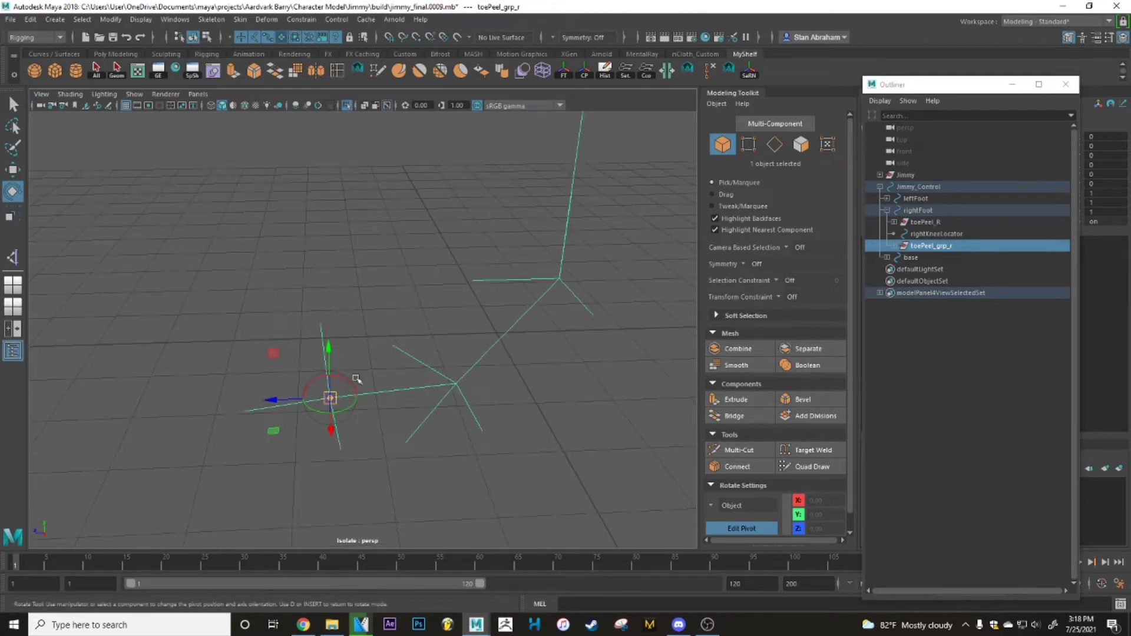
key(ctrl+1)
alt+drag(377, 372, 370, 342)
key(d)
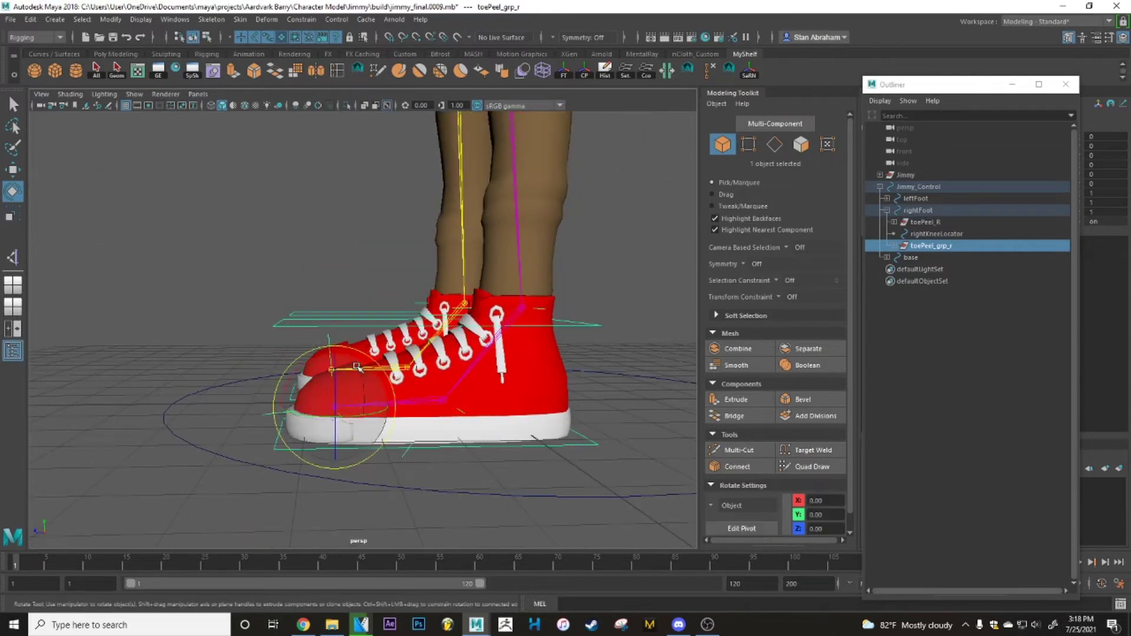
Step: Expand toePeel_grp_r and try rotating it and the nested heelPeel_grp_r about their pivots, undoing each test rotation
click(894, 246)
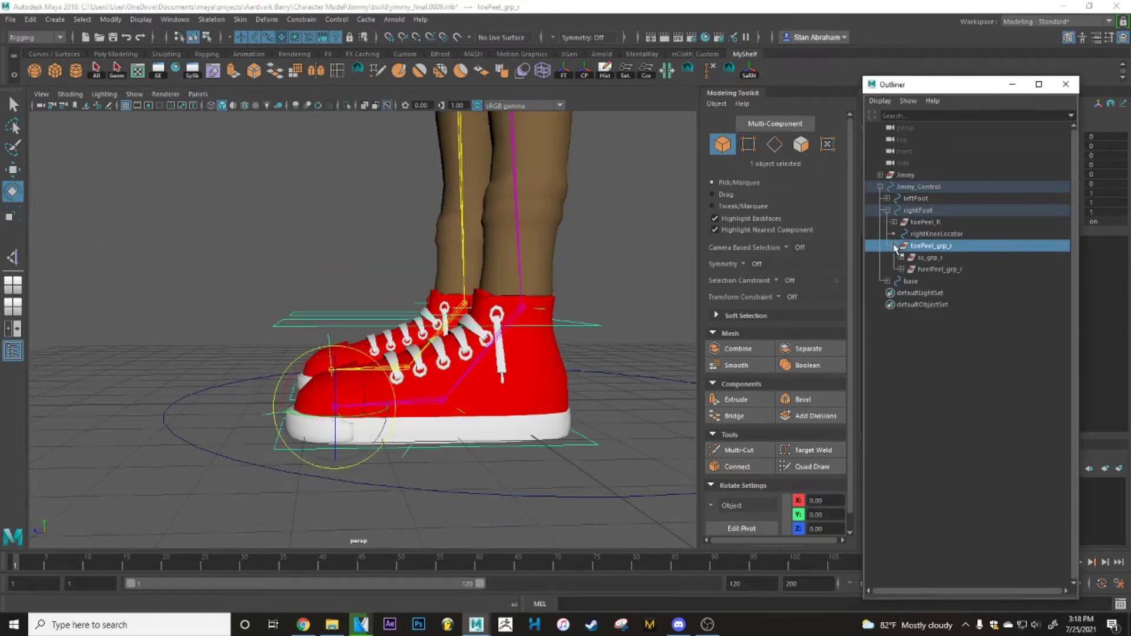
click(949, 271)
click(939, 259)
click(923, 246)
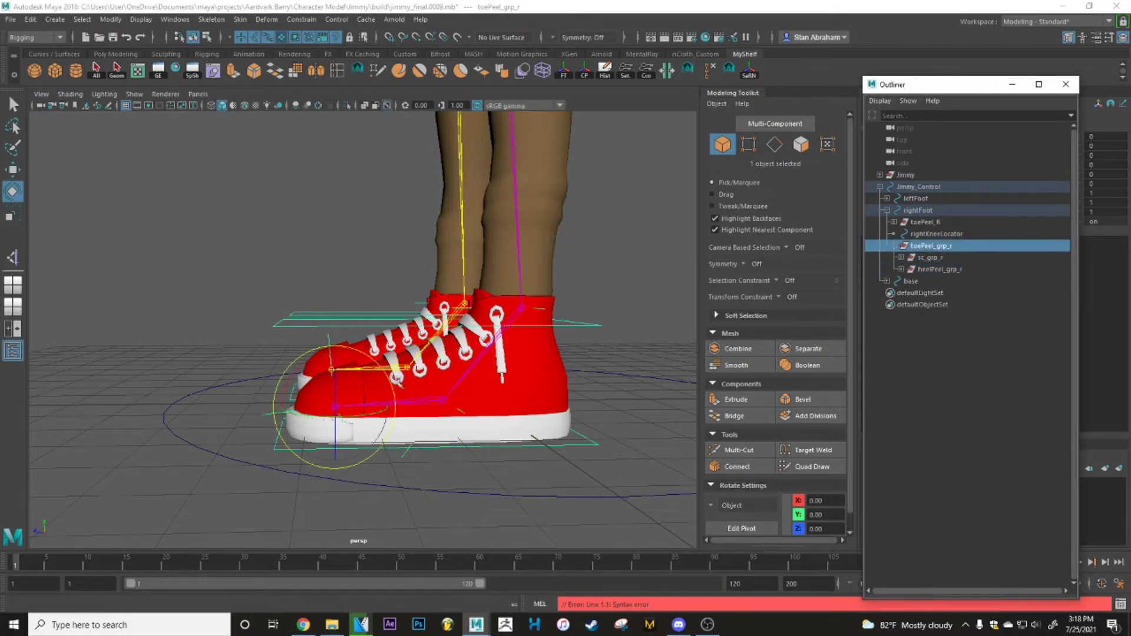
drag(309, 361, 282, 373)
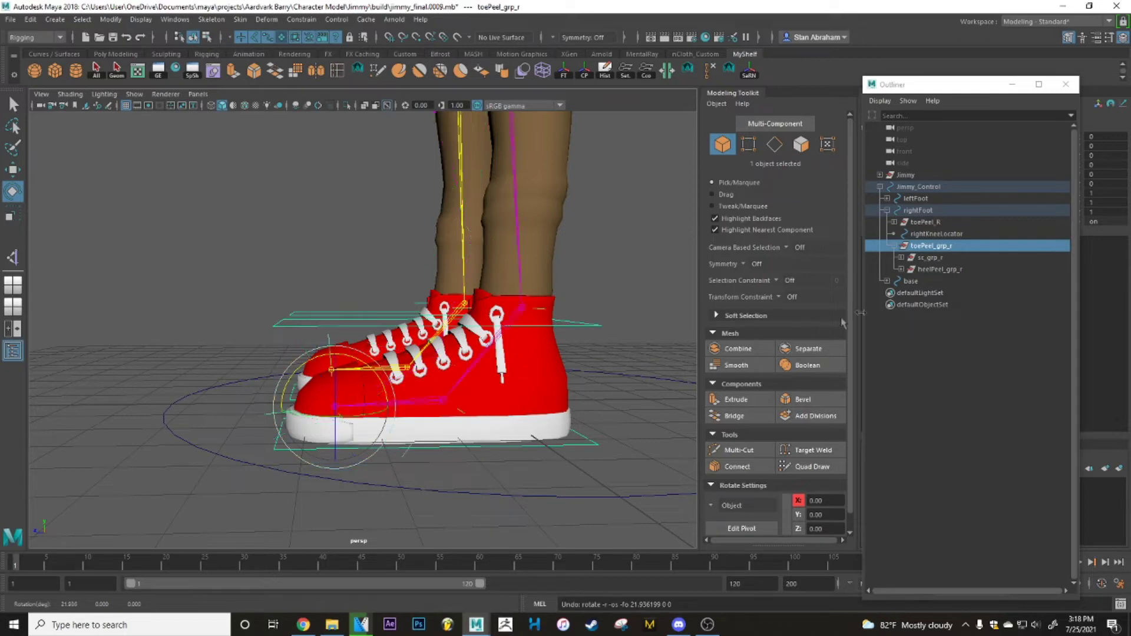
click(949, 269)
drag(419, 360, 396, 373)
key(ctrl+z)
Step: Open Set Driven Key and load the rightFoot control as the driver with its Heel Peel attribute
alt+drag(323, 306, 488, 387)
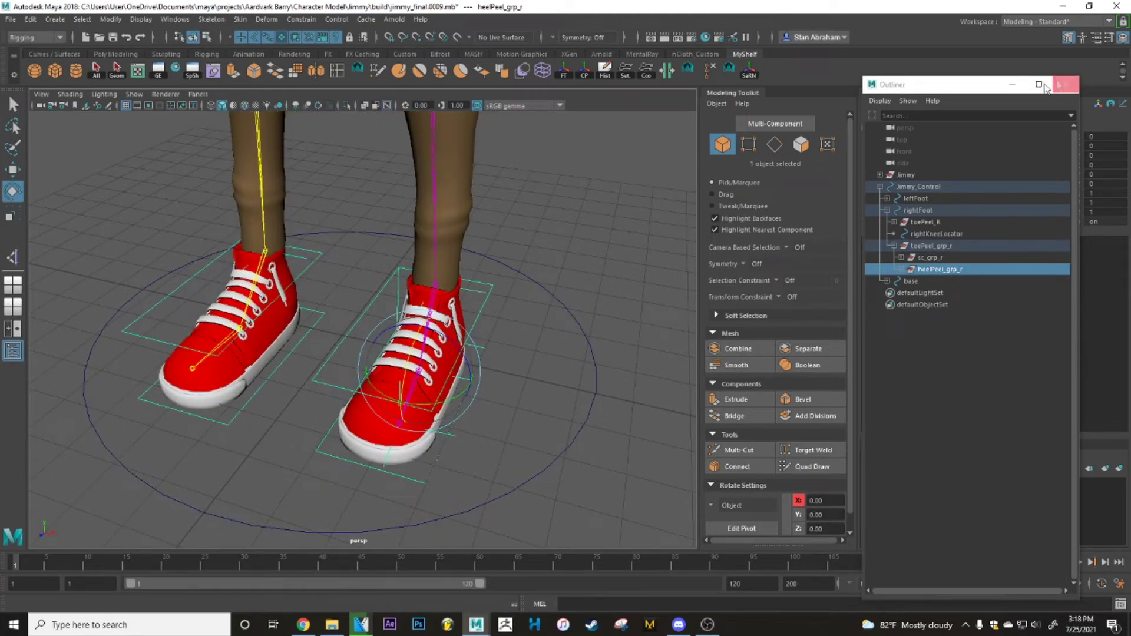
alt+drag(578, 242, 527, 300)
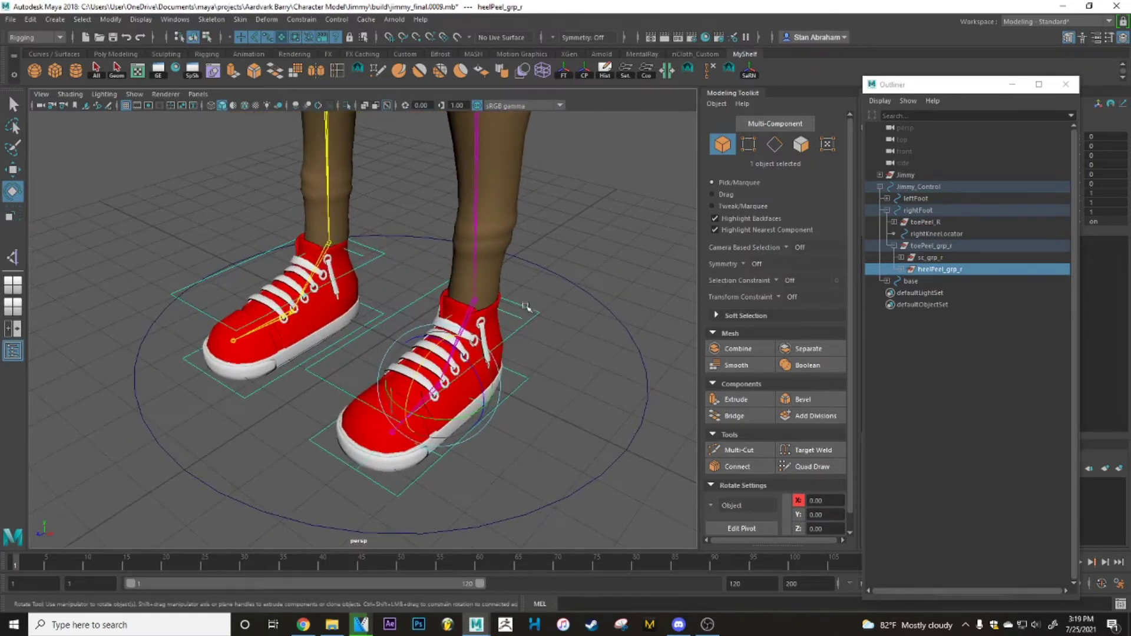
click(918, 210)
drag(966, 90, 700, 132)
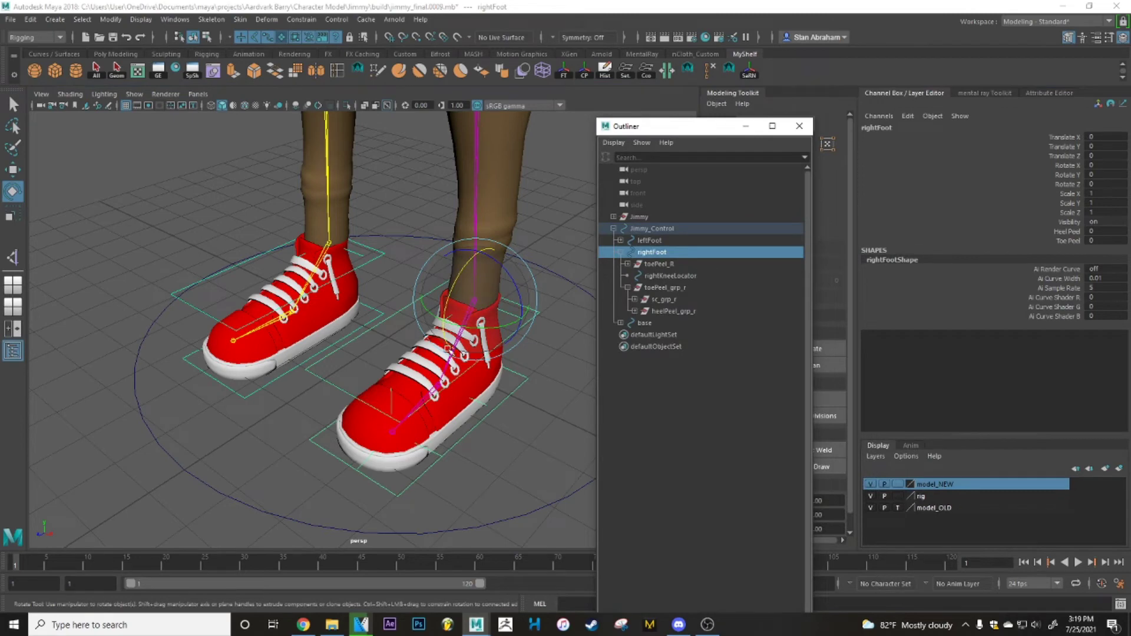
click(625, 71)
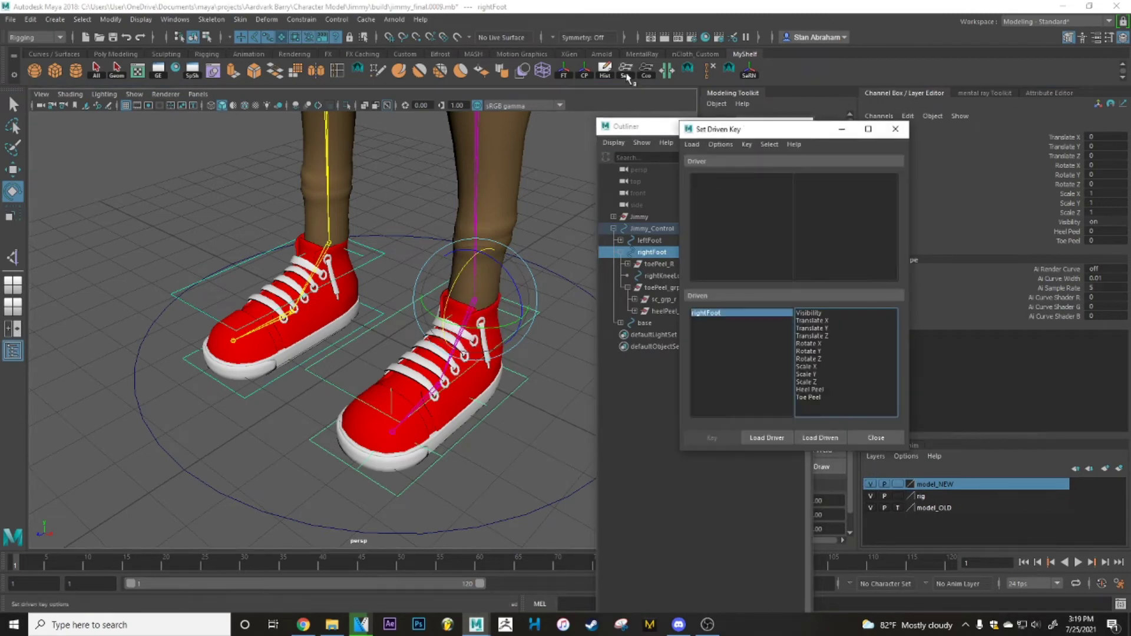
click(766, 438)
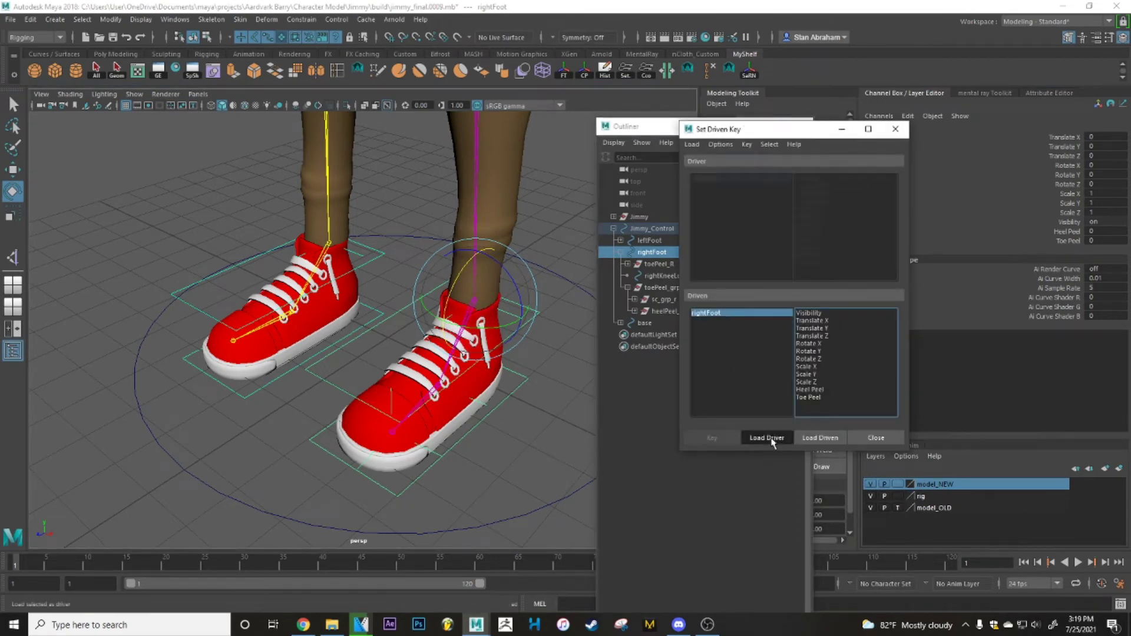
alt+middle_drag(491, 285, 466, 314)
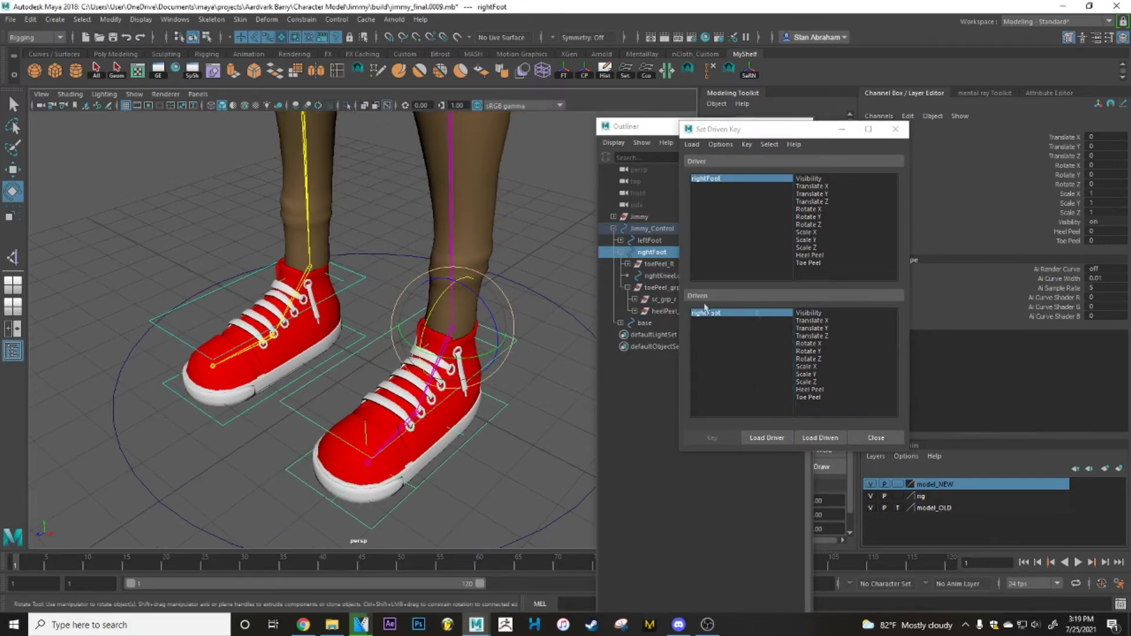
click(819, 256)
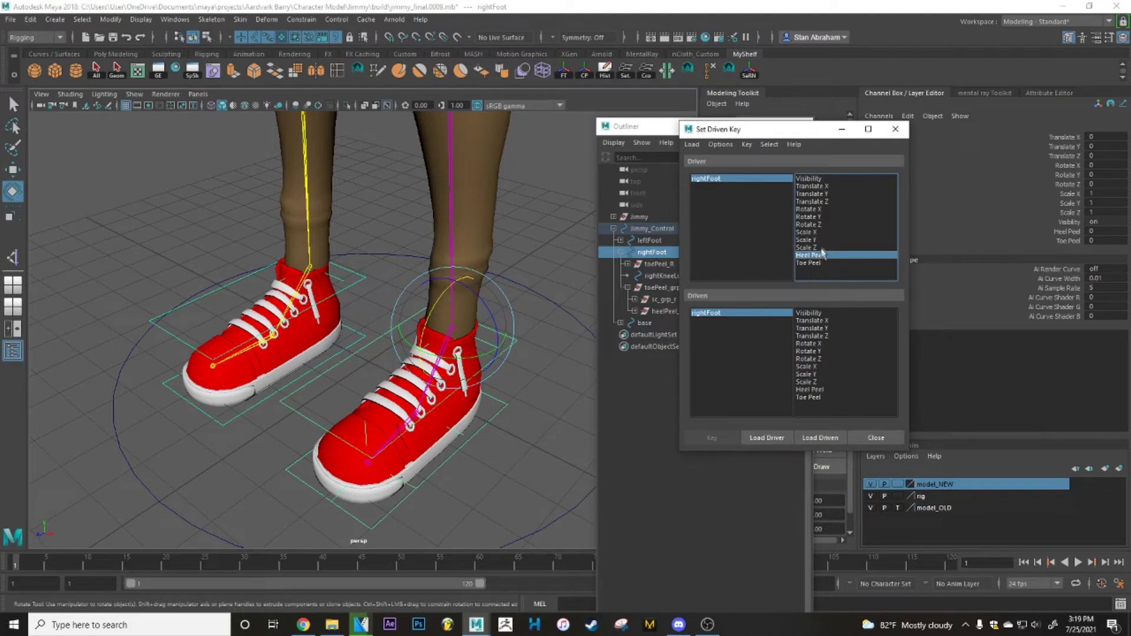
Step: Load heelPeel_grp_r as the driven object in Set Driven Key
drag(724, 129, 797, 136)
click(672, 312)
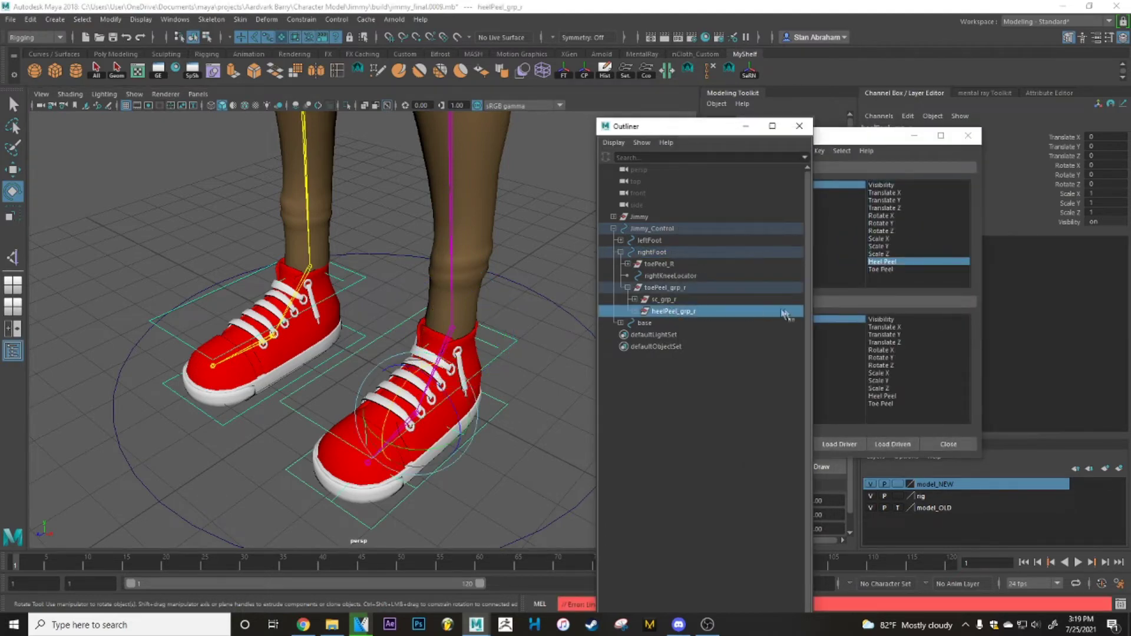
click(892, 444)
drag(840, 136, 717, 136)
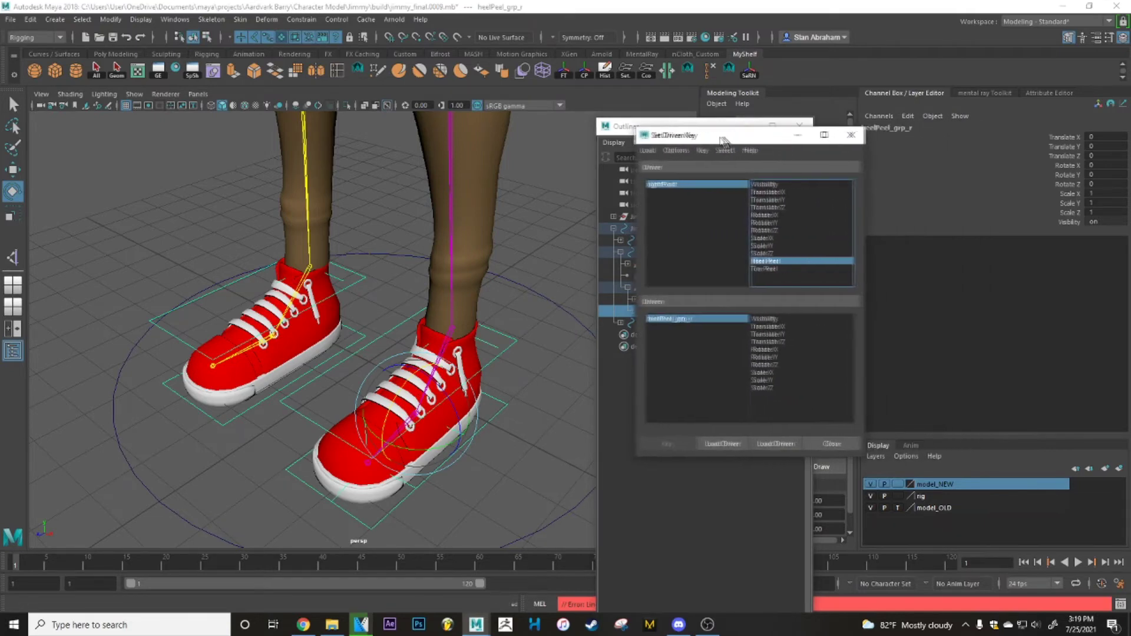
Step: Test the group's rotation axis, undo the test, and key Rotate X of heelPeel_grp_r at 0 against Heel Peel 0
click(682, 319)
ctrl+drag(1093, 164, 1054, 199)
key(ctrl+z)
click(760, 350)
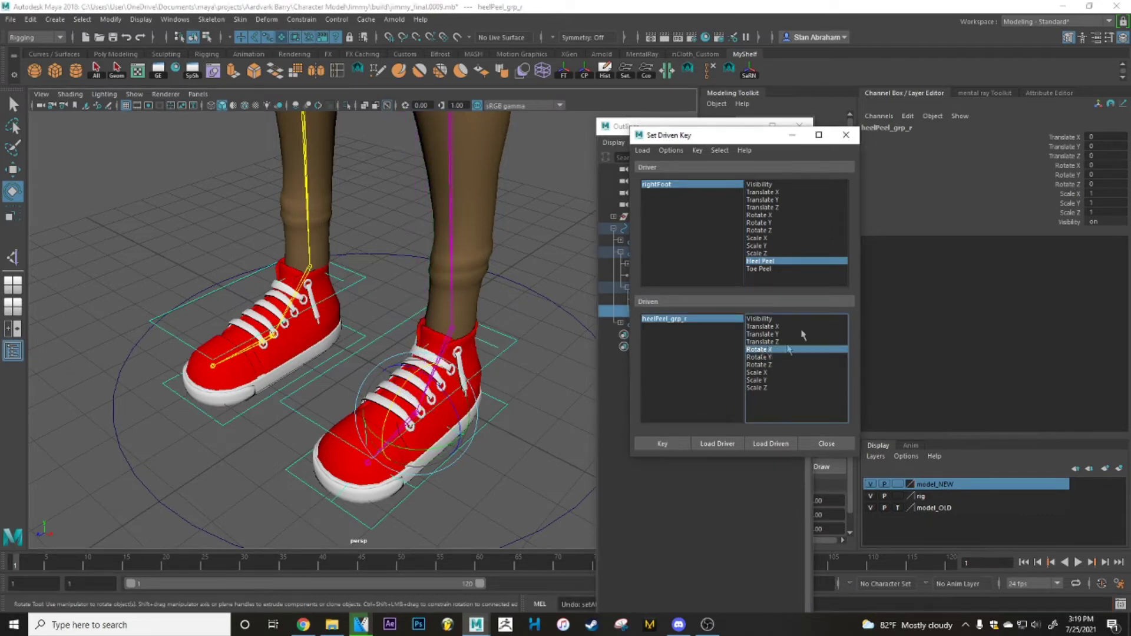
click(667, 442)
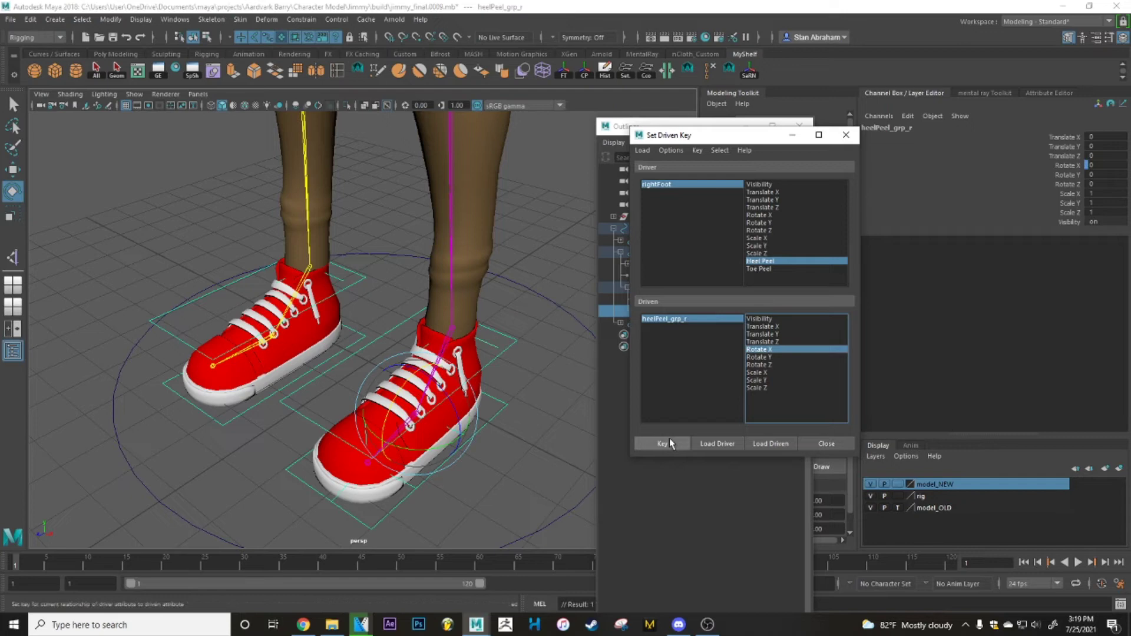
Step: Set the rightFoot control's Heel Peel to 15 and reselect the driven heelPeel_grp_r
click(657, 184)
click(1094, 231)
text(15)
key(Return)
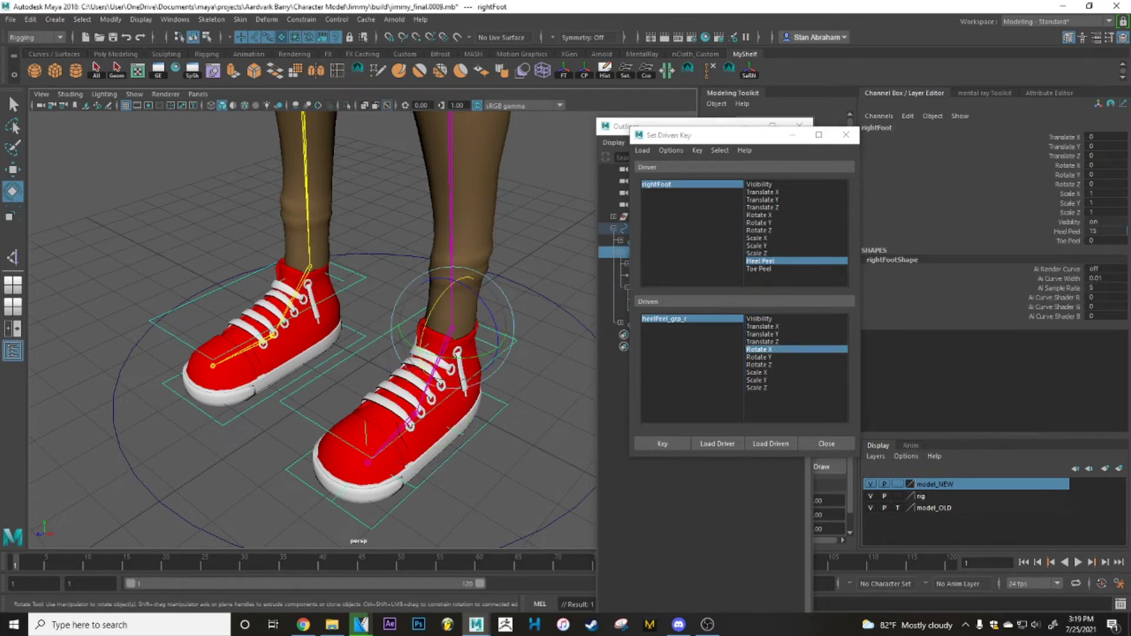
click(667, 319)
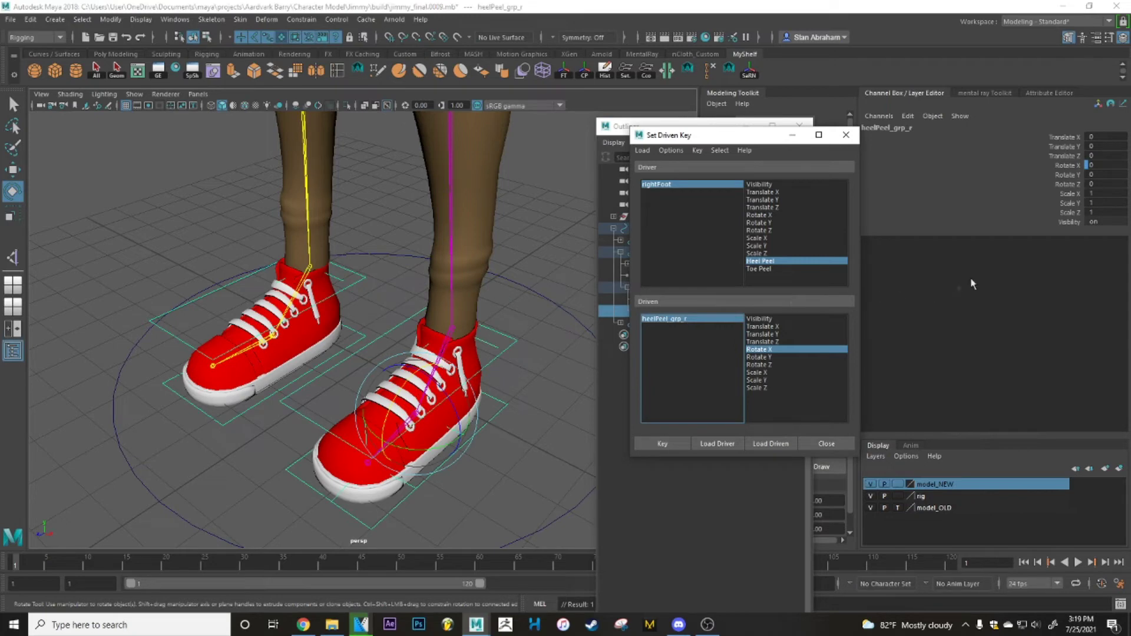
Step: Try Rotate X values of 45 and 35 on heelPeel_grp_r and check the heel lift from the side
click(1095, 165)
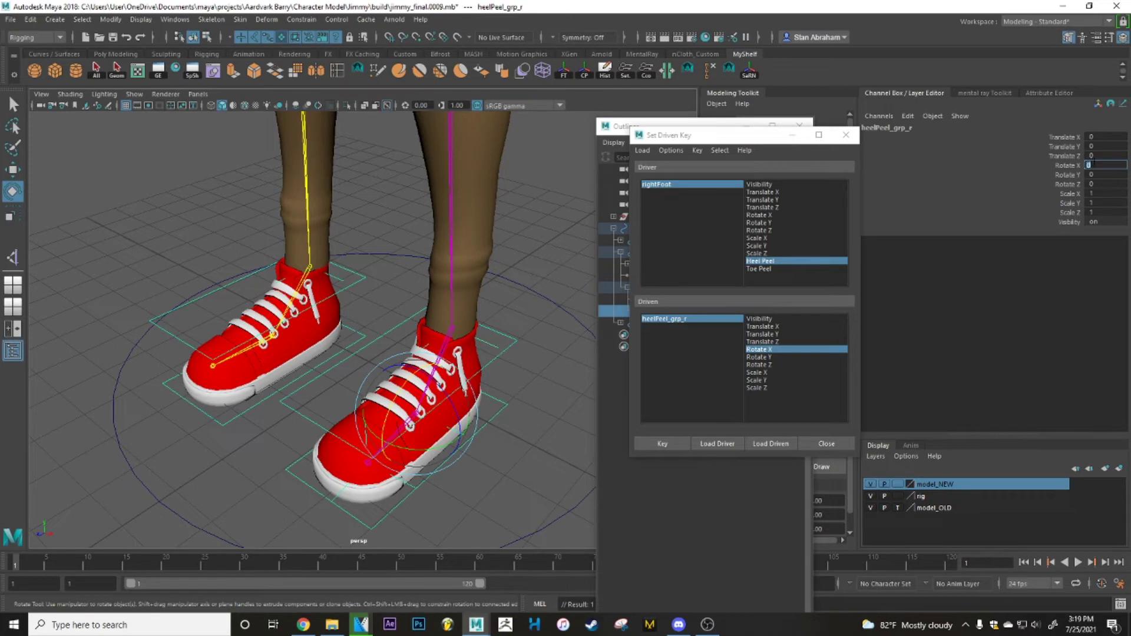
text(45)
key(Return)
alt+drag(510, 296, 436, 255)
click(1097, 165)
text(35)
key(Return)
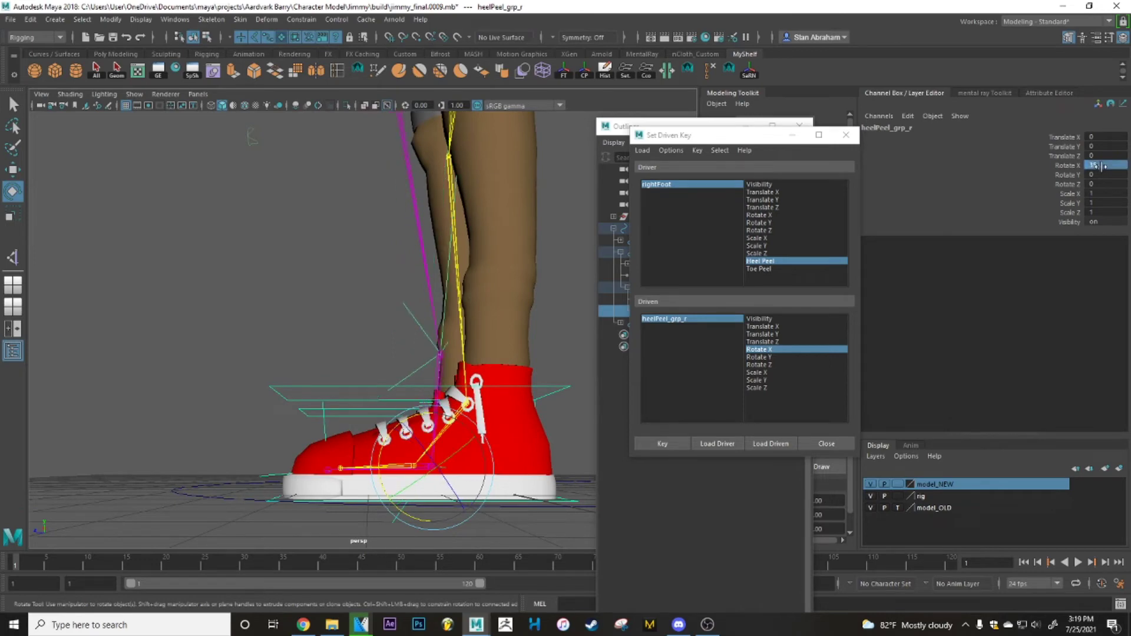
alt+drag(439, 308, 433, 328)
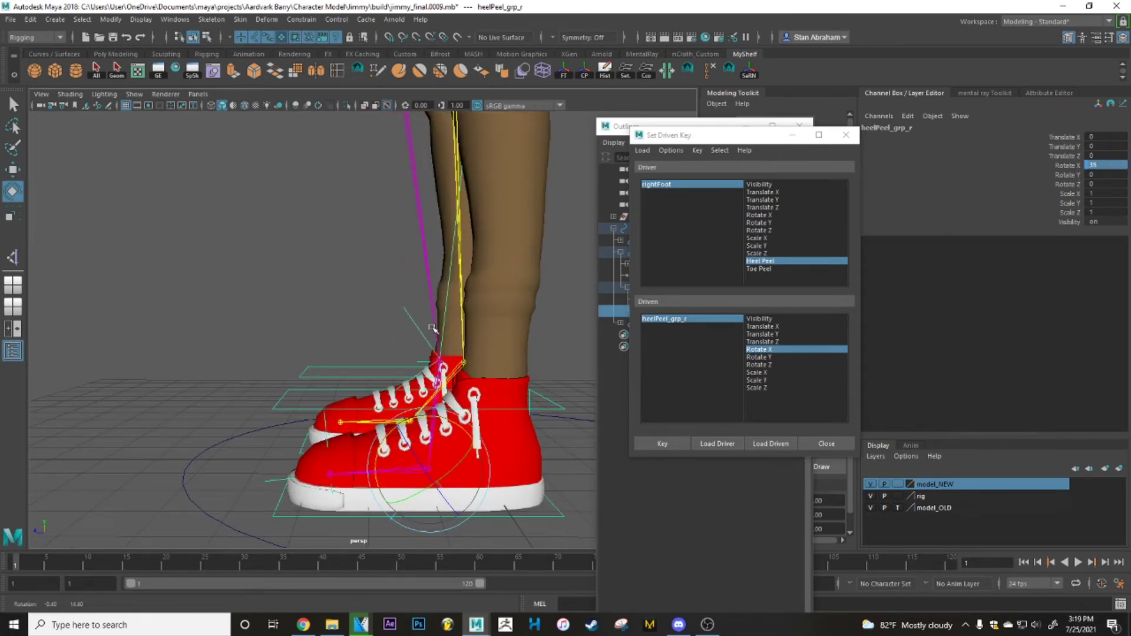
Step: Set heelPeel_grp_r's Rotate X to 25 and key it against the rightFoot control's Heel Peel of 15
drag(1091, 165, 1106, 166)
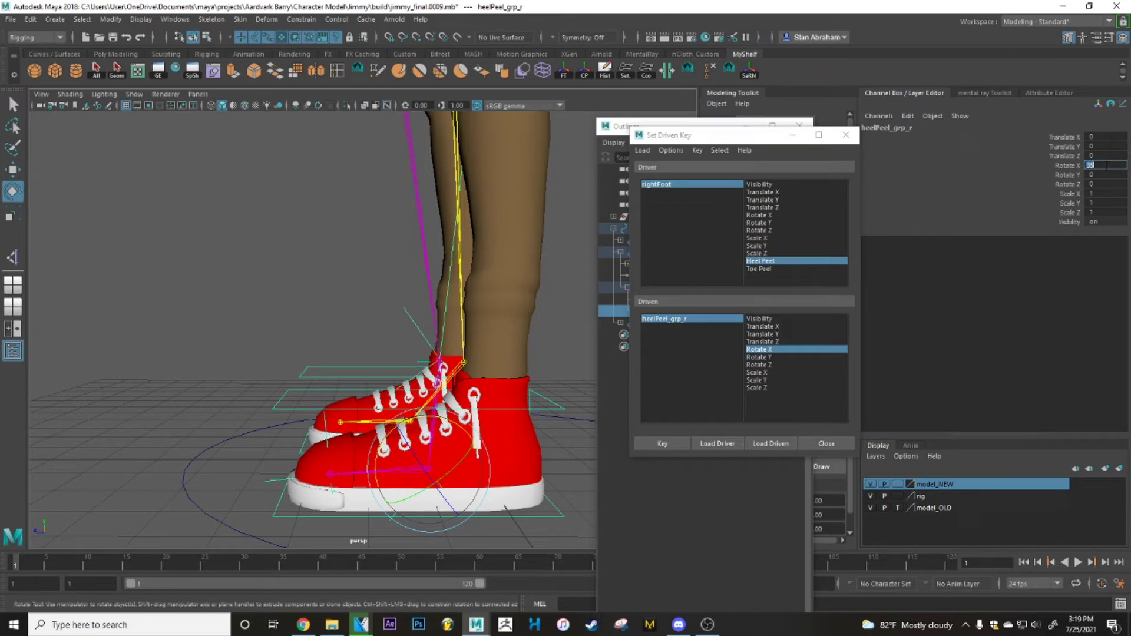
key(Return)
scroll(455, 264, down, 3)
alt+drag(455, 265, 446, 242)
click(658, 443)
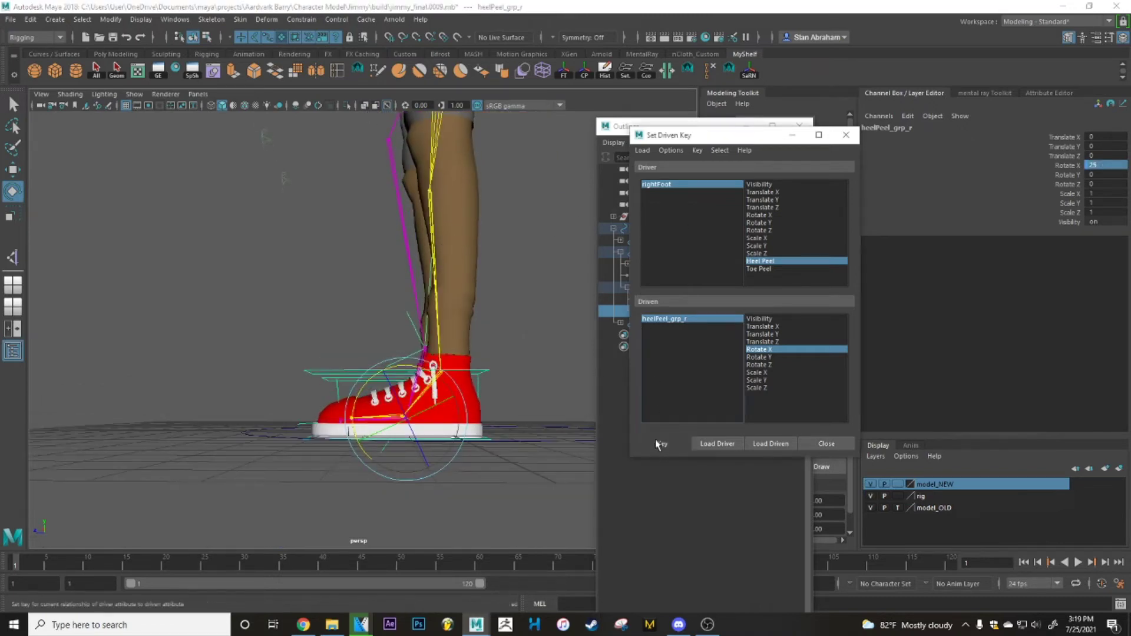
Step: Scrub the rightFoot control's Heel Peel to test the heel lift and return it to 0
click(653, 185)
middle_drag(1109, 231, 1073, 231)
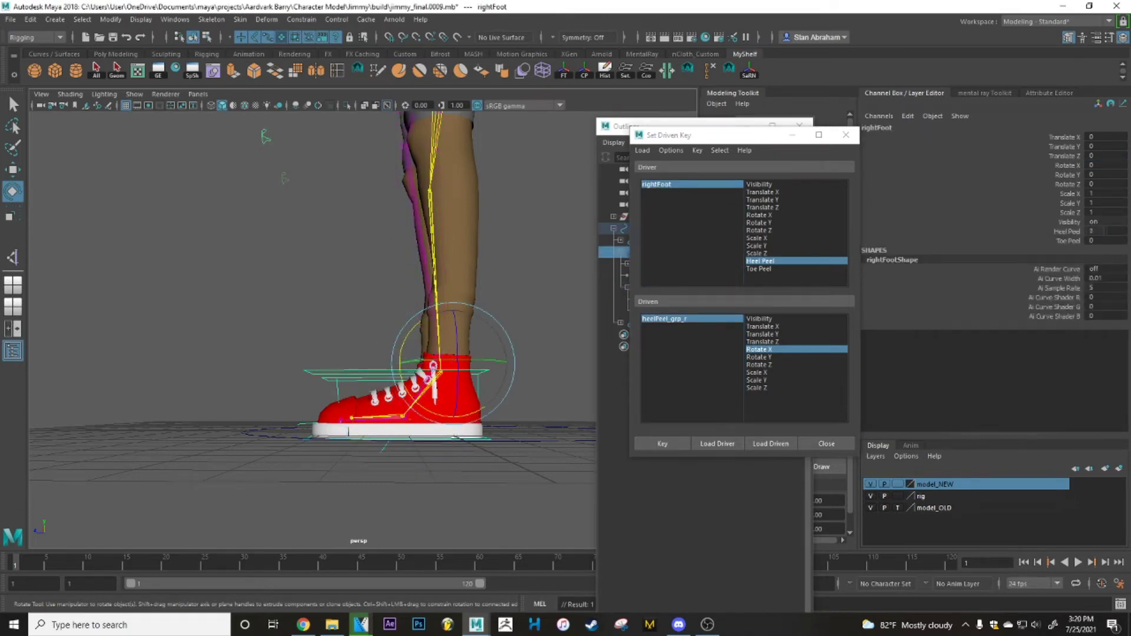
alt+drag(437, 270, 333, 271)
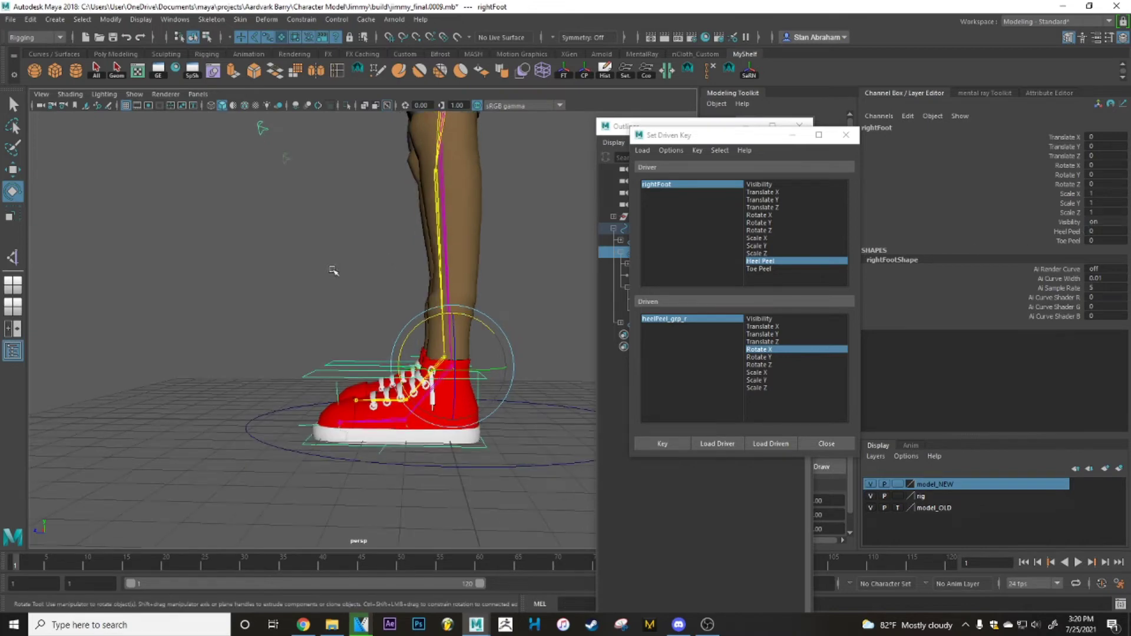
Step: Load toePeel_grp_r as the driven object and key its Rotate X at 0 against the rightFoot control's Toe Peel of 0
click(758, 269)
drag(727, 145, 274, 143)
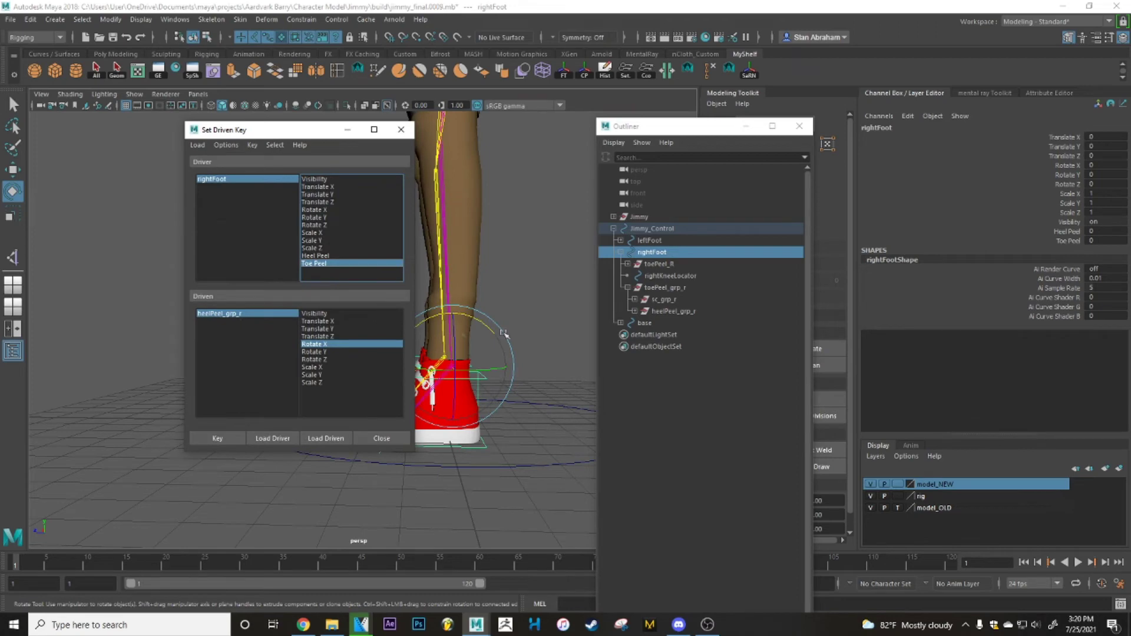
click(663, 288)
click(325, 438)
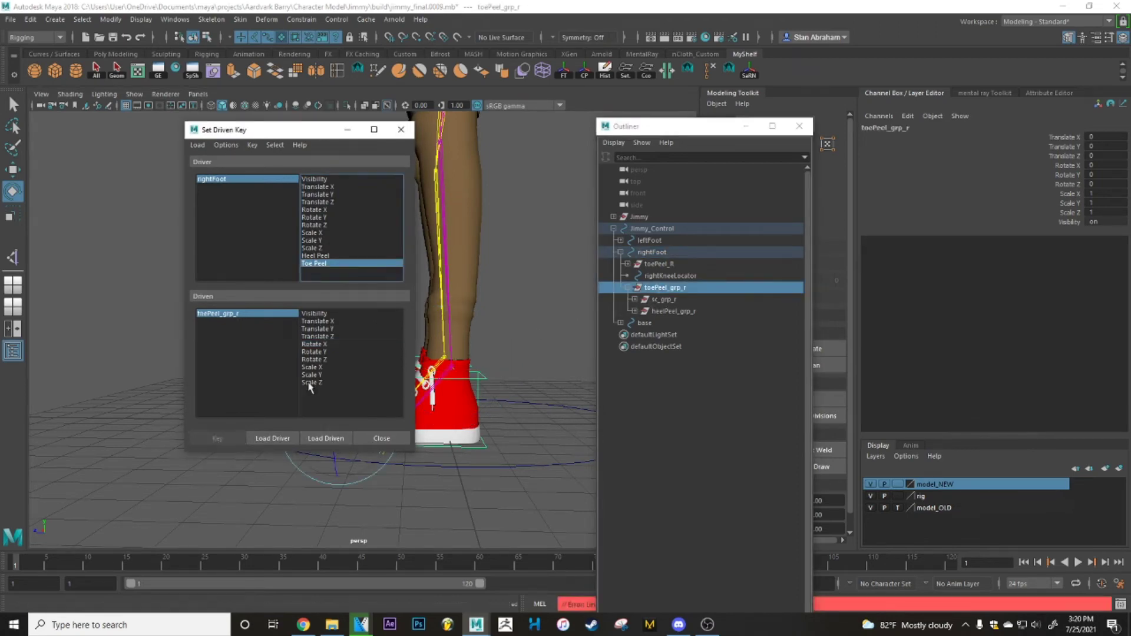
click(318, 345)
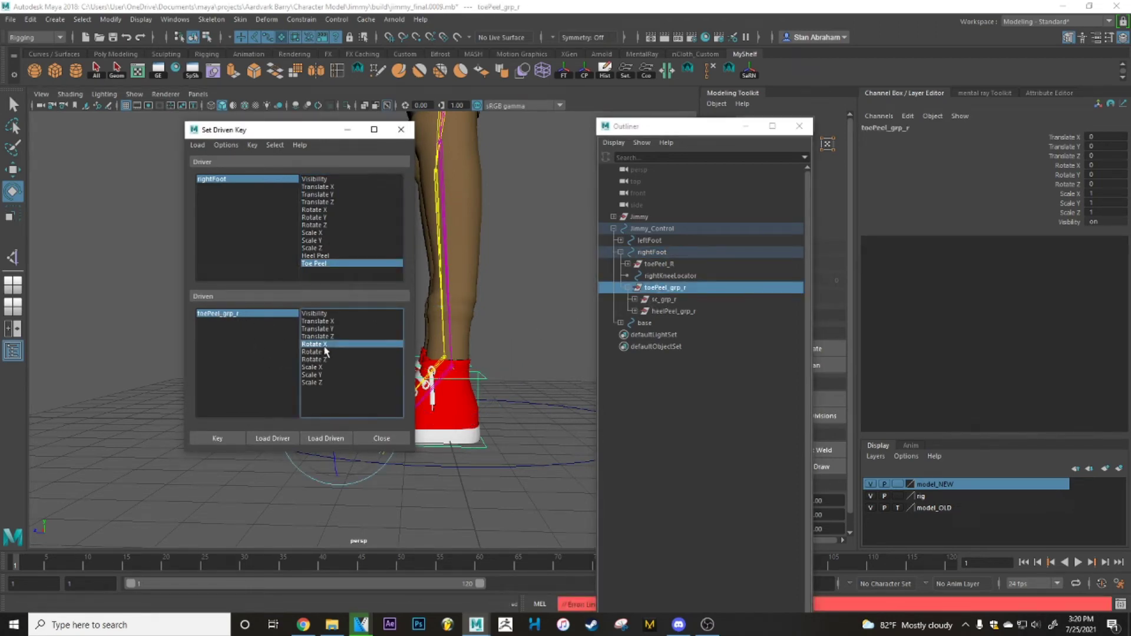
click(218, 439)
Step: Set the rightFoot control's Toe Peel to 15
click(222, 179)
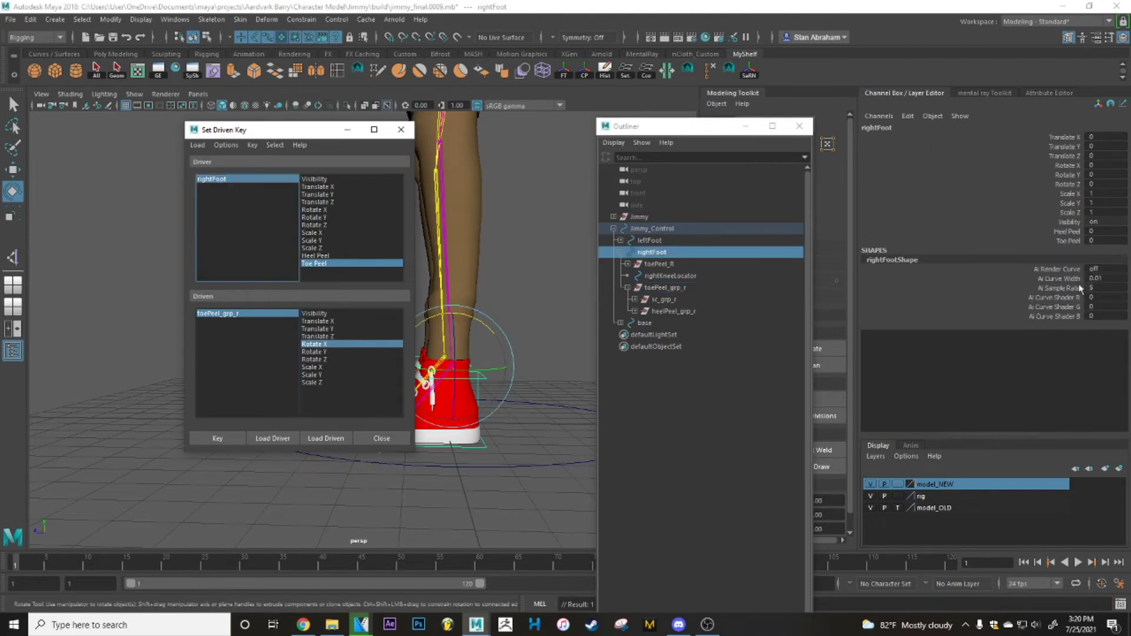
click(1099, 241)
text(15)
key(Return)
Step: Try Rotate X 25 on toePeel_grp_r, set it to 35, and key it against the rightFoot control's Toe Peel of 15
click(219, 313)
click(1103, 165)
click(1103, 165)
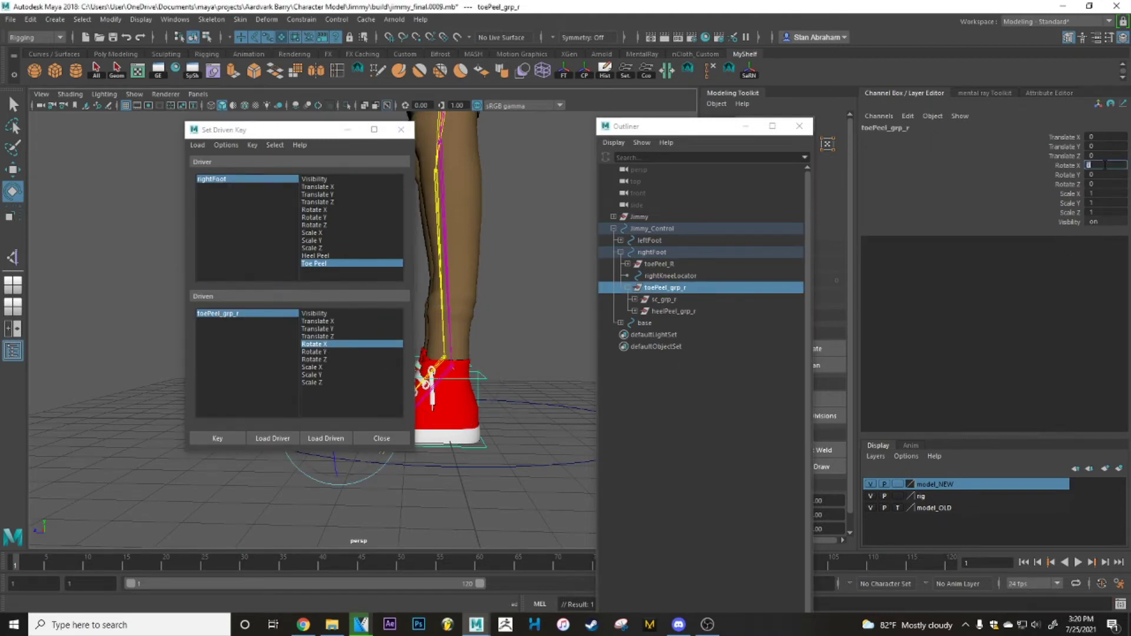
text(25)
key(Return)
drag(243, 137, 69, 137)
click(1096, 166)
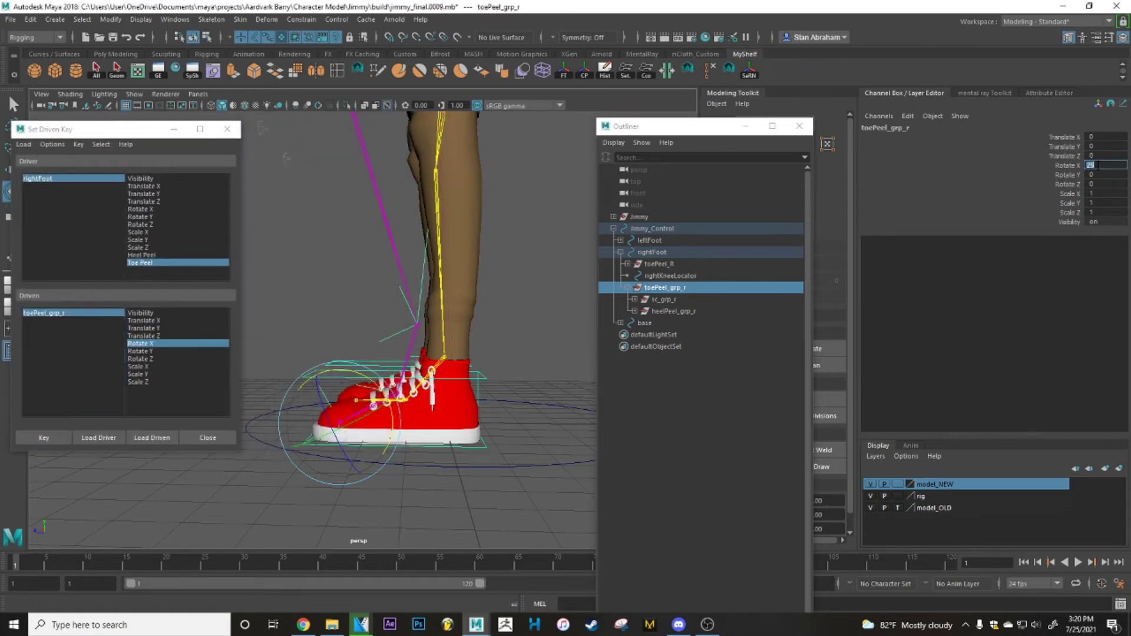
key(Return)
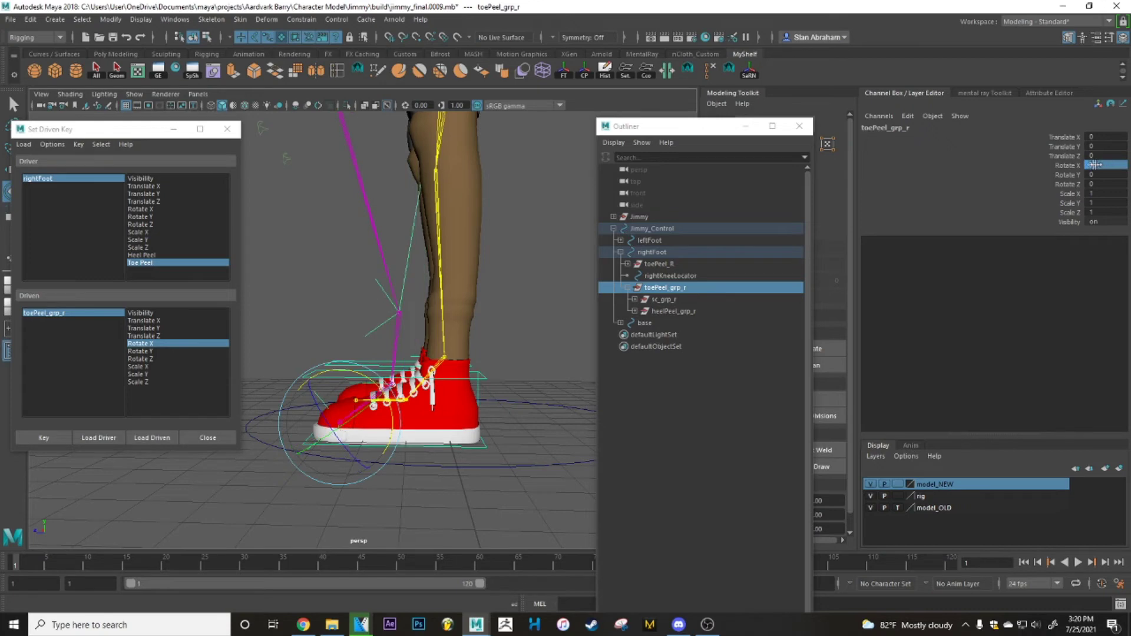
drag(105, 131, 122, 131)
click(82, 433)
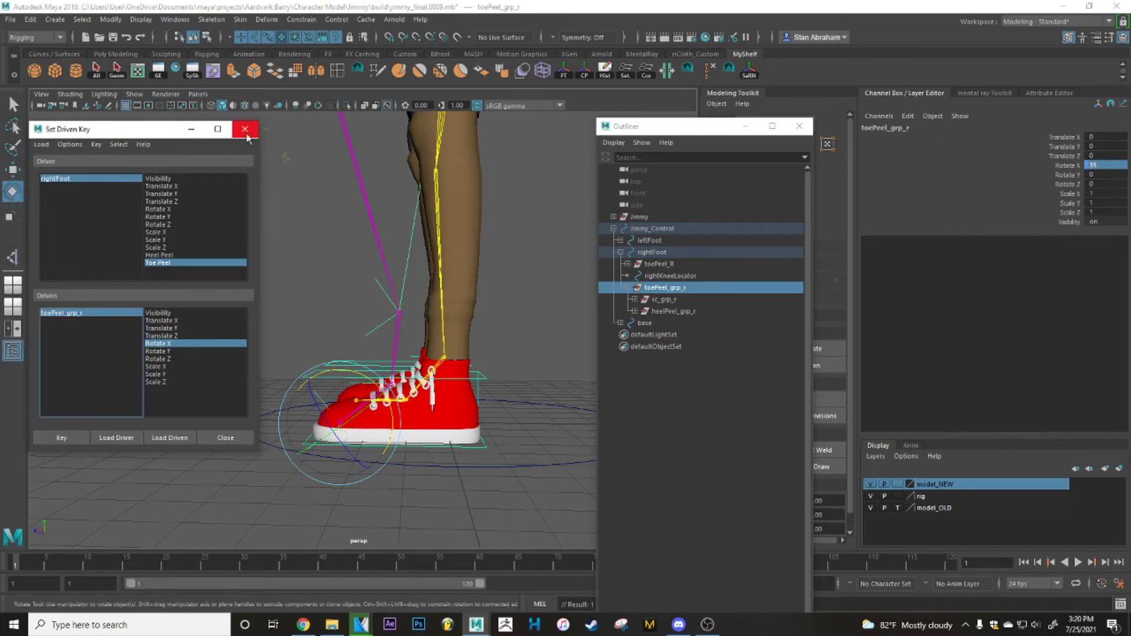
Step: Scrub the rightFoot control's Toe Peel to test it, return it to 0, and close the Set Driven Key window
click(56, 178)
mouse_move(1107, 240)
middle_down()
mouse_move(1094, 241)
mouse_move(1125, 231)
mouse_move(1096, 231)
middle_up()
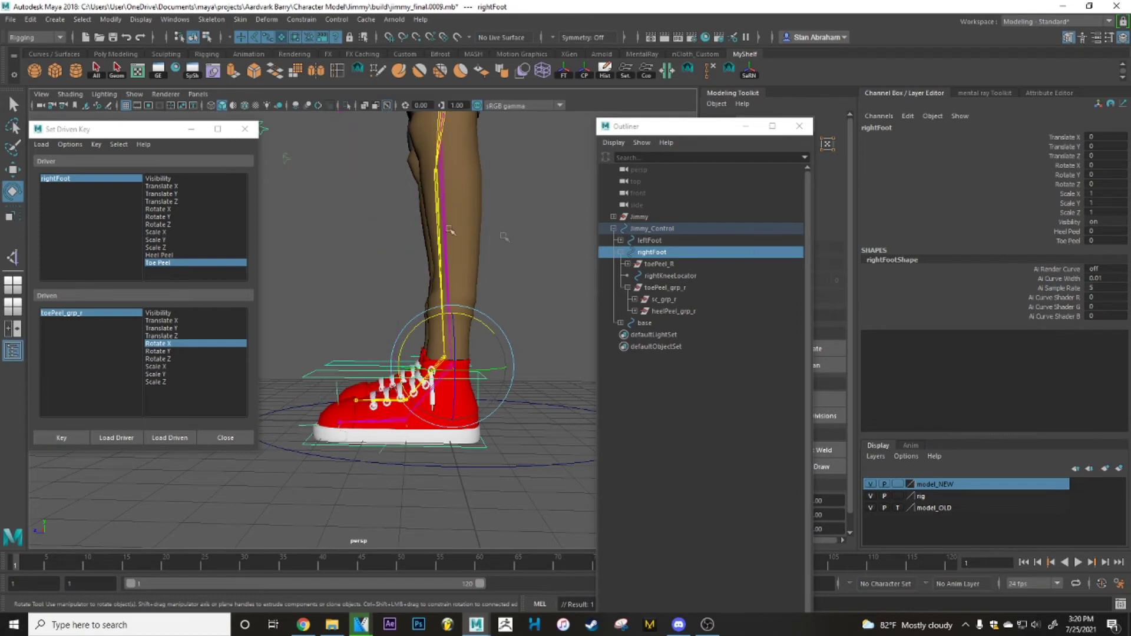
click(245, 128)
click(288, 227)
alt+drag(288, 228, 438, 332)
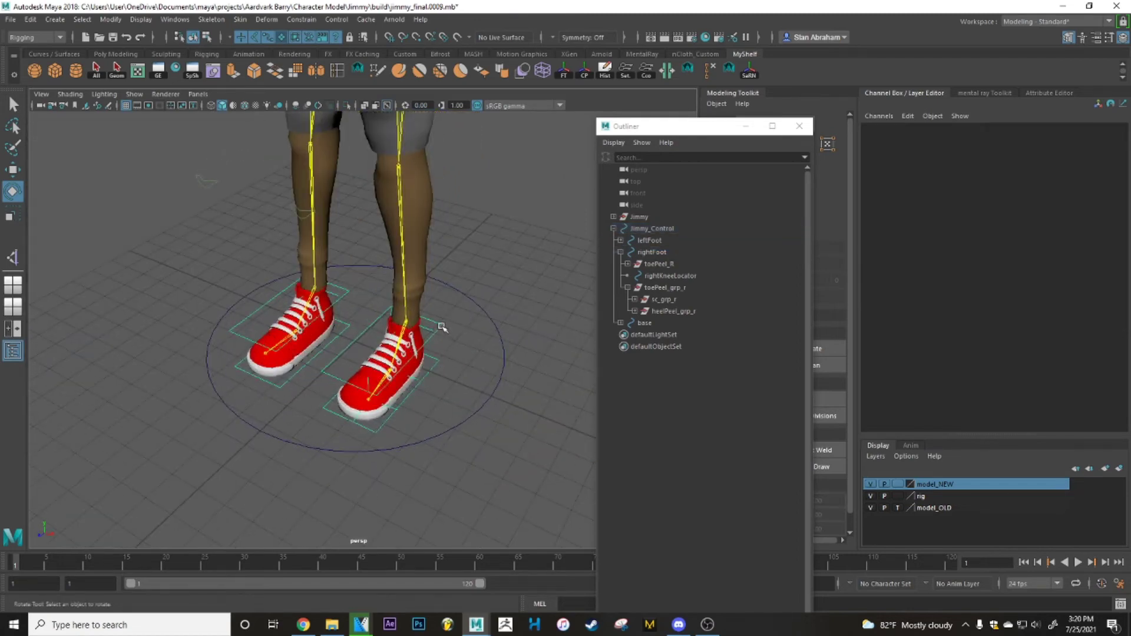
Step: Lift the rightFoot control to test how the leg follows
click(439, 332)
key(w)
drag(406, 278, 448, 179)
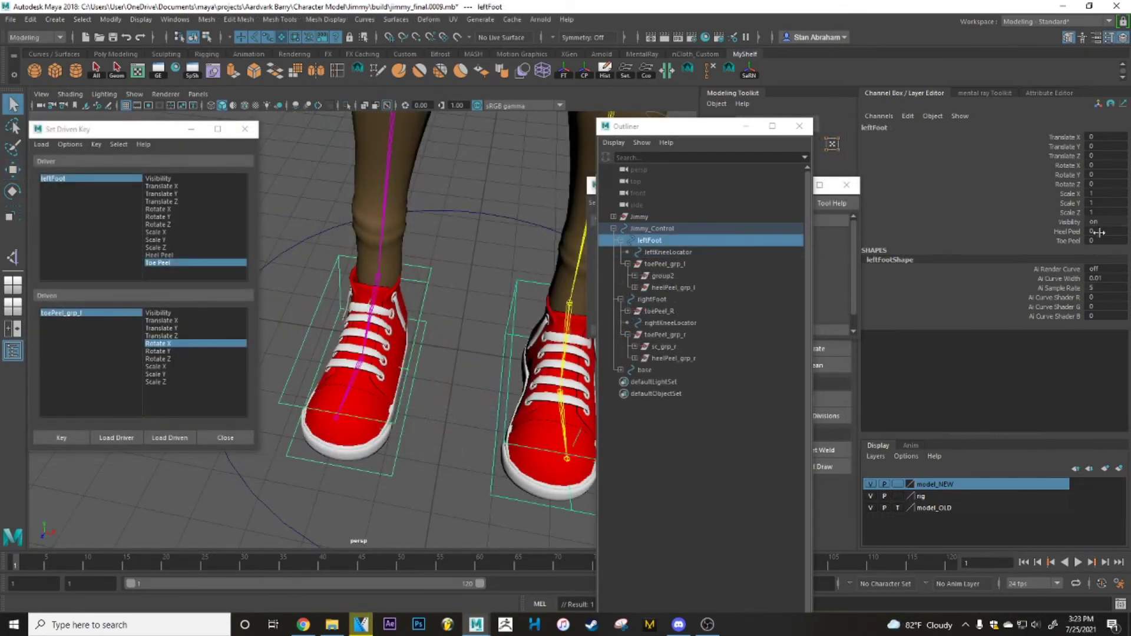
Step: Test the leftFoot control by scrubbing Heel Peel and setting Toe Peel to 10, undoing each change
middle_drag(1099, 232, 1125, 232)
key(ctrl+z)
click(1099, 240)
text(10)
key(Return)
key(ctrl+z)
Step: Test the rightFoot control's Toe Peel, undo it, and close the Outliner and Set Driven Key windows
click(724, 300)
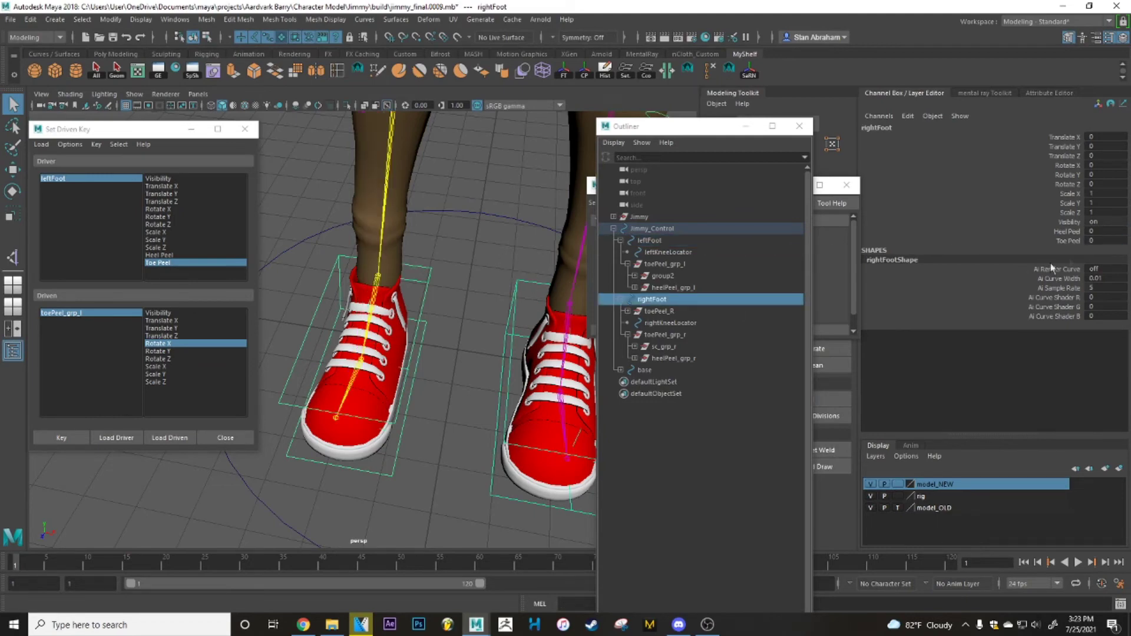
ctrl+drag(1096, 241, 1110, 241)
key(ctrl+z)
click(798, 126)
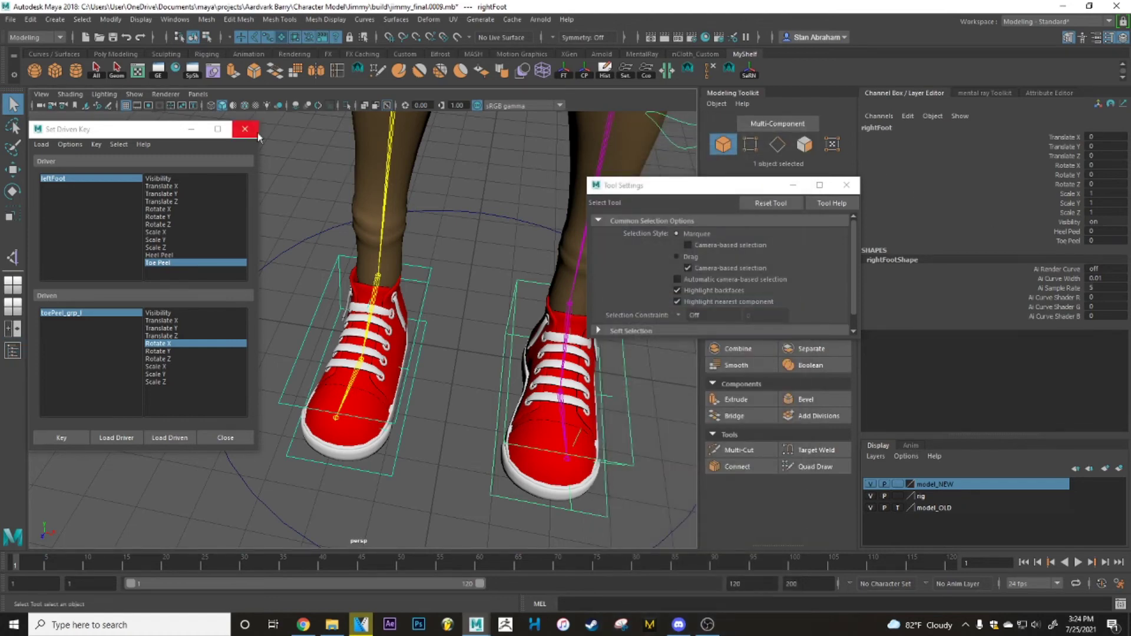
click(250, 130)
Step: Test the left leg by lifting the leftFoot control and moving leftKneeLocator, and undo all of these moves
scroll(263, 213, down, 2)
scroll(265, 214, down, 3)
alt+middle_drag(276, 214, 284, 266)
drag(254, 275, 300, 259)
key(w)
drag(342, 333, 303, 147)
click(309, 142)
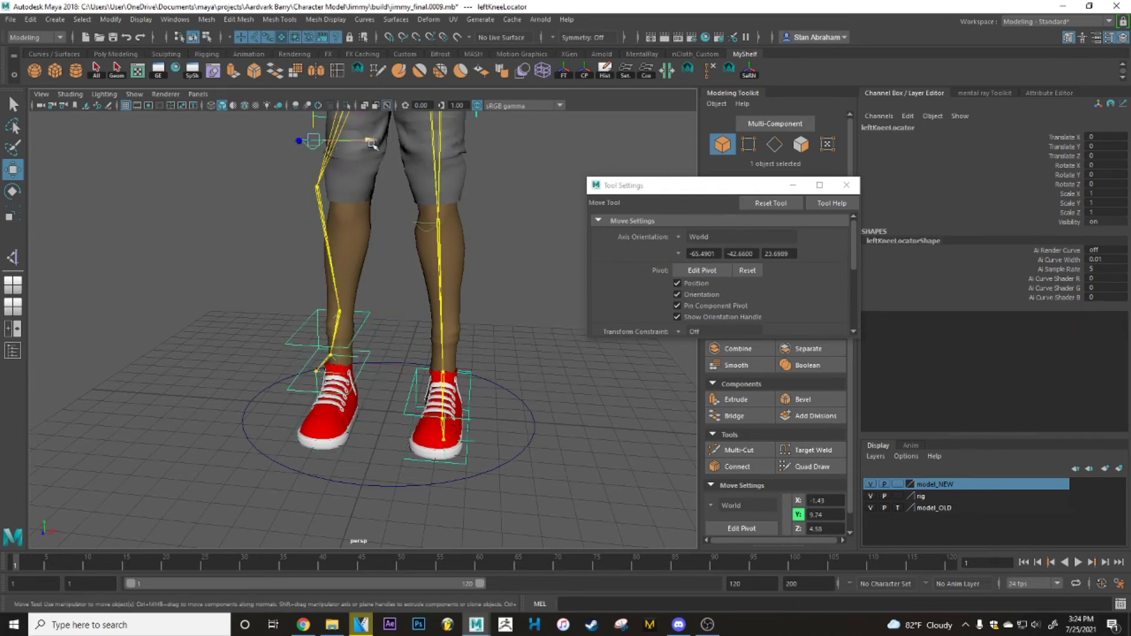
drag(360, 142, 275, 183)
key(ctrl+z)
key(ctrl+z)
key(ctrl+z)
key(ctrl+z)
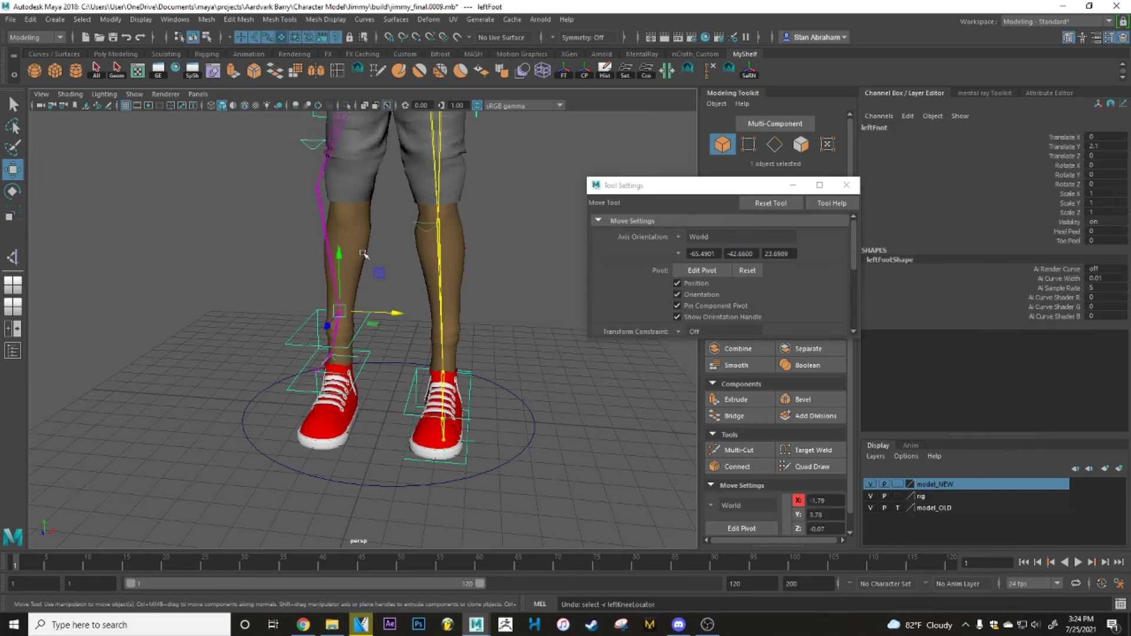
alt+drag(274, 315, 235, 314)
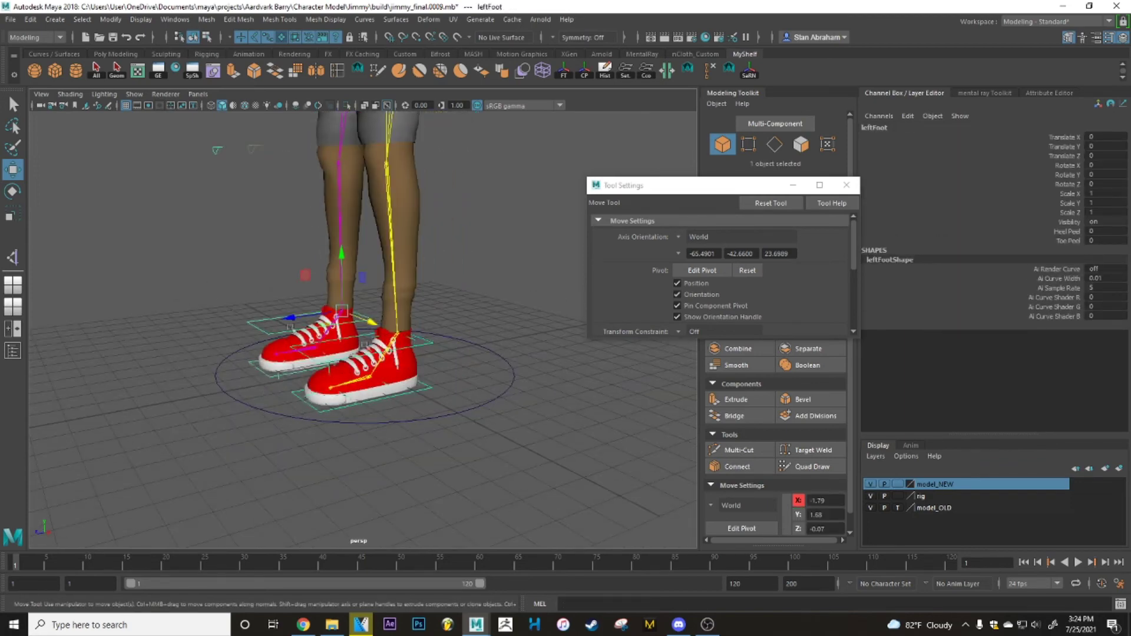
Step: Show the rightFoot control's attributes in the Attribute Editor and close the Tool Settings window
click(435, 342)
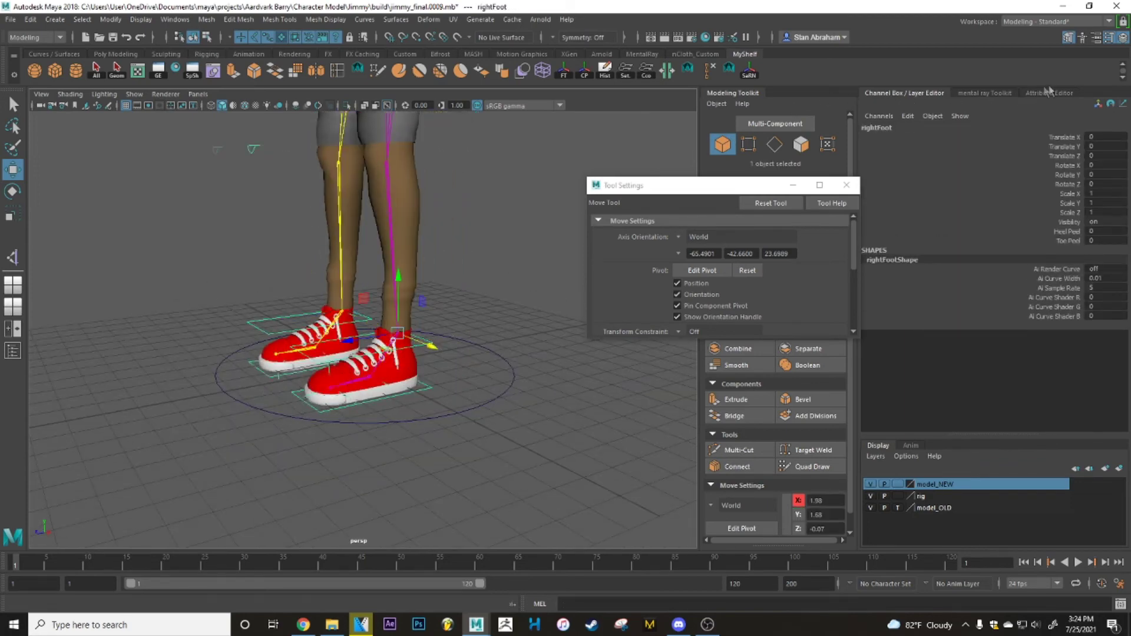
click(1060, 93)
click(846, 185)
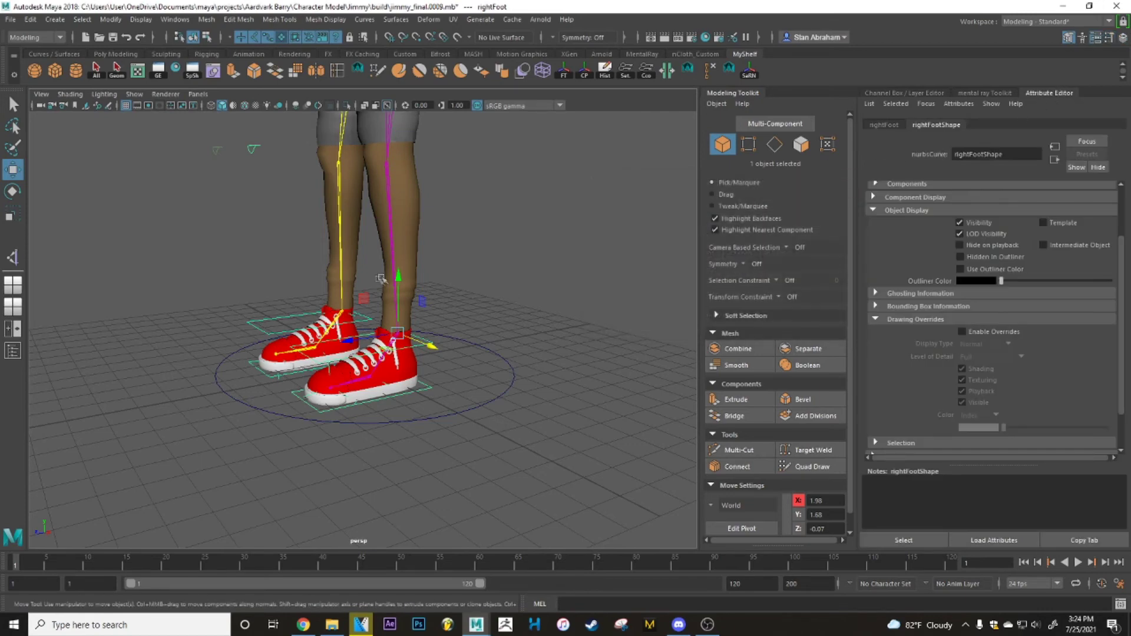
Step: Pull the rightFoot control down through the ground twice as a test, undoing each move
drag(399, 277, 396, 407)
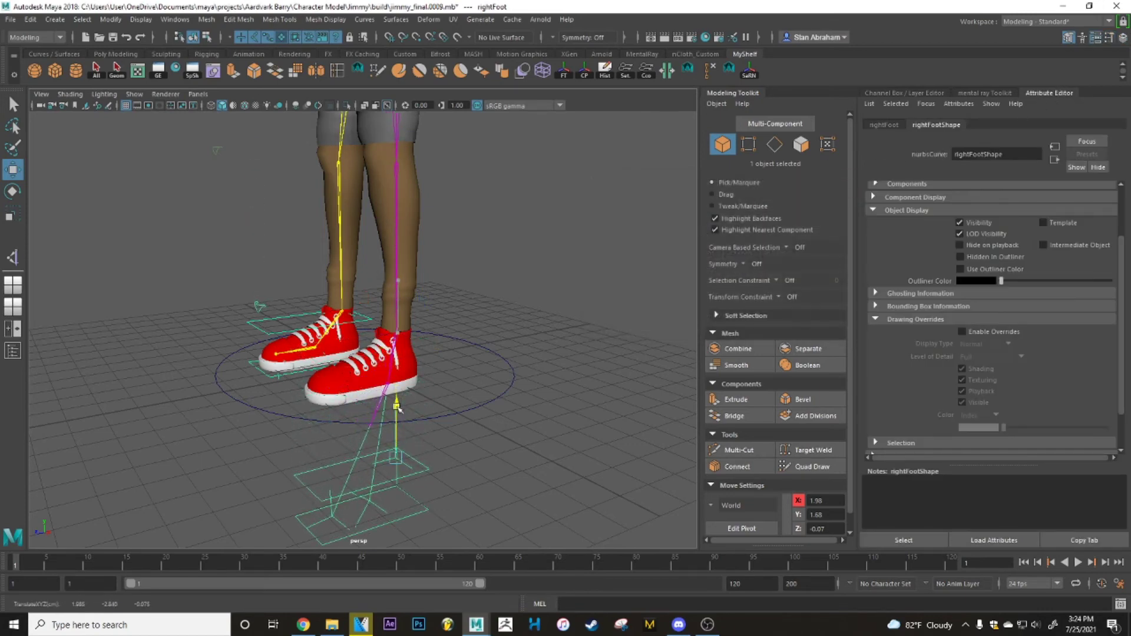
key(ctrl+z)
drag(399, 277, 398, 345)
key(ctrl+z)
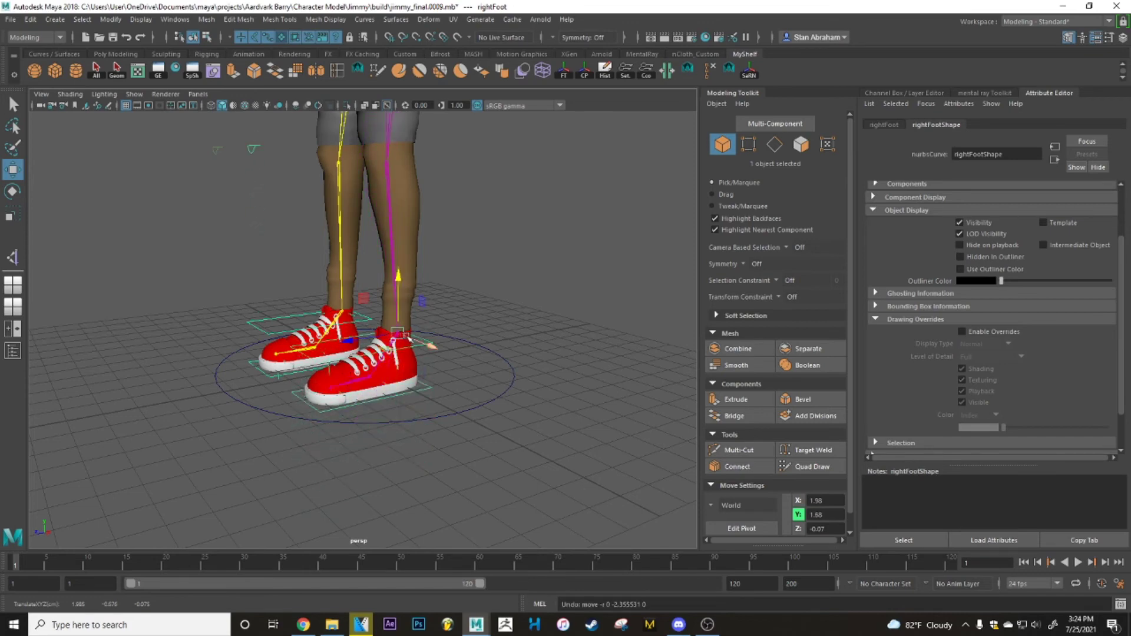
Step: Move the whole-body Jimmy_Control vertically as a test and undo the move
click(445, 339)
drag(363, 301, 379, 340)
key(ctrl+z)
alt+middle_drag(479, 306, 488, 353)
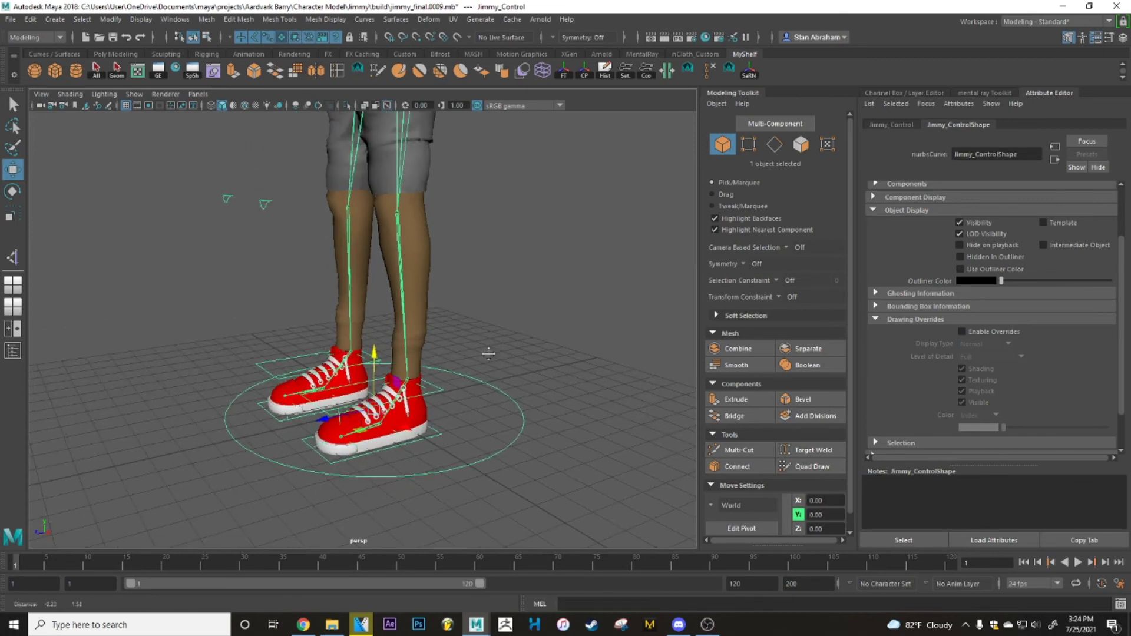
alt+drag(488, 354, 535, 331)
Step: Select the rightFoot control and expand the Limit Information of its transform node
click(535, 331)
click(451, 419)
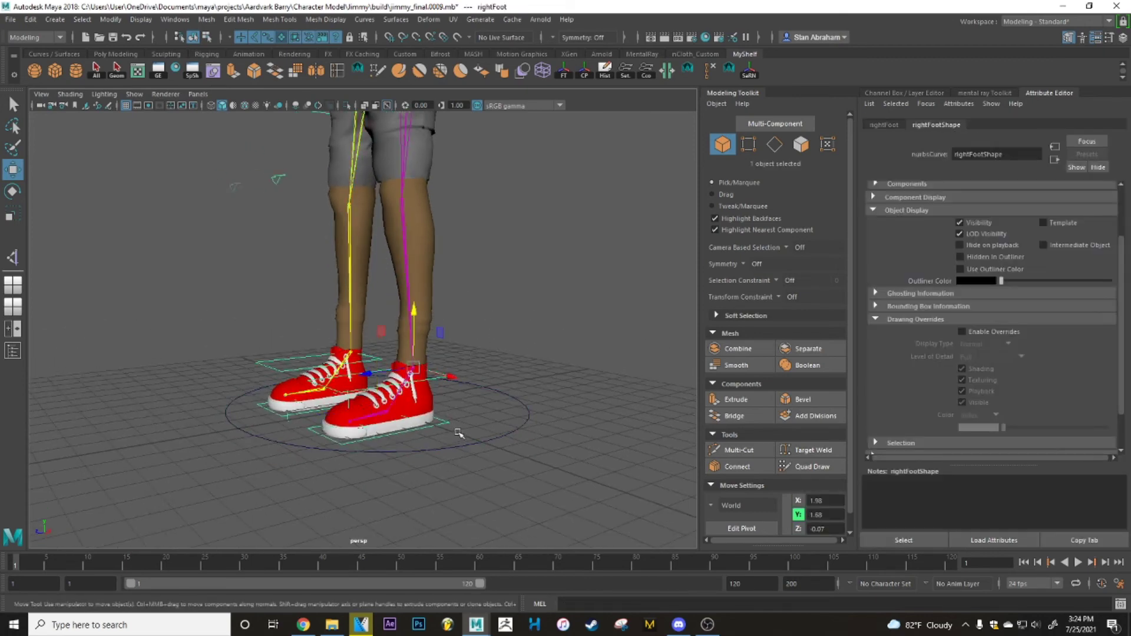
click(887, 125)
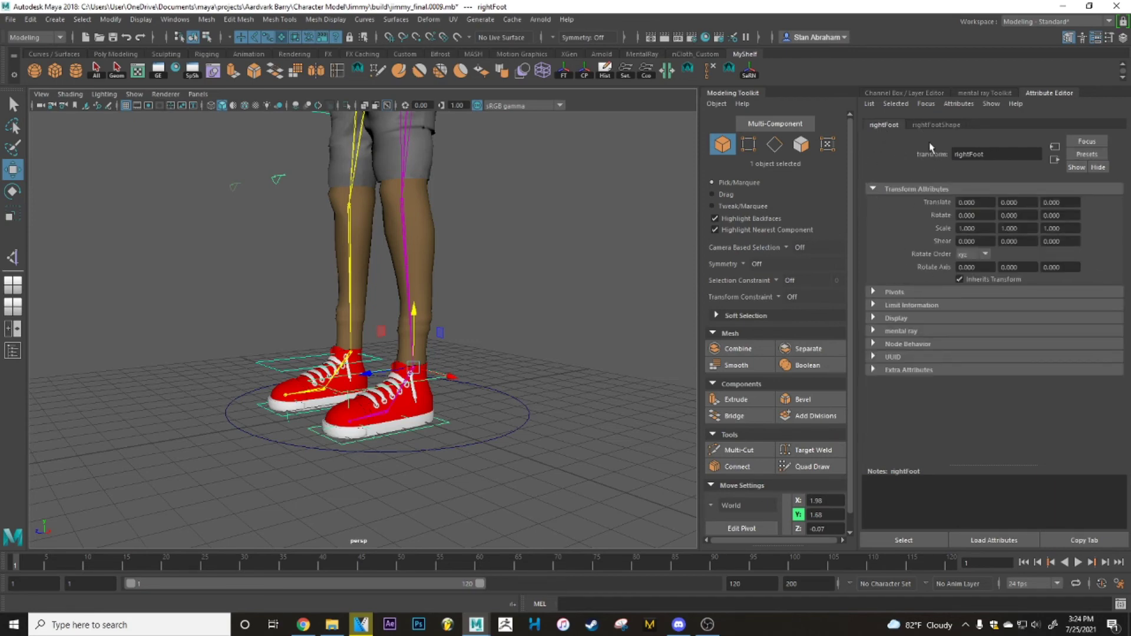
click(903, 305)
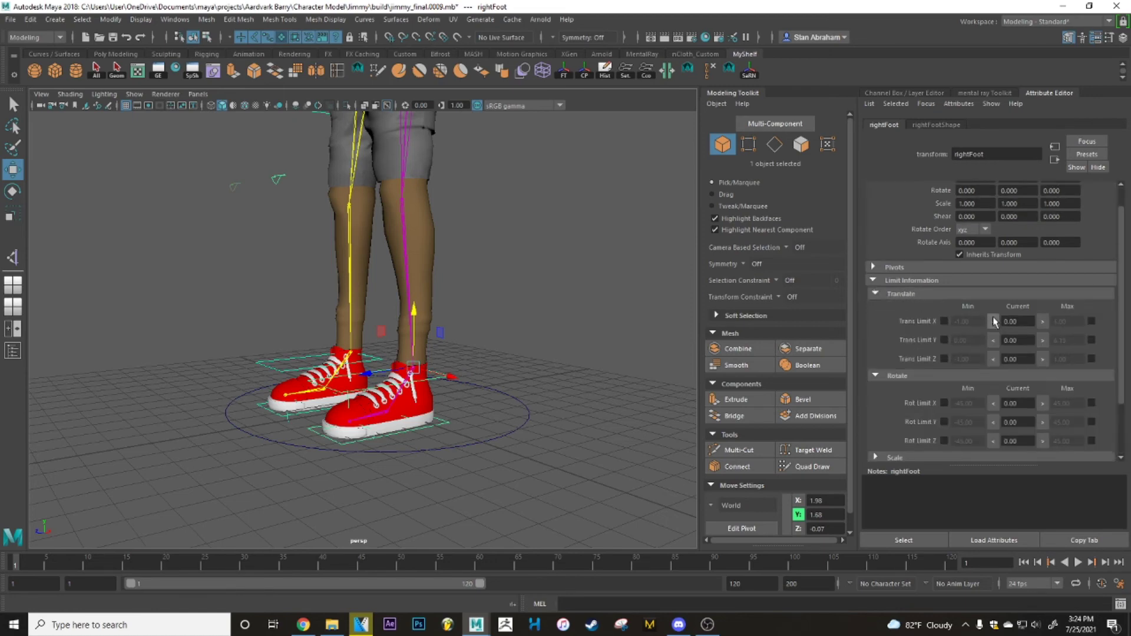
Step: Undo a test downward move and enable the rightFoot control's minimum Trans Limit Y at 0.00
drag(415, 312, 414, 353)
key(ctrl+z)
click(944, 340)
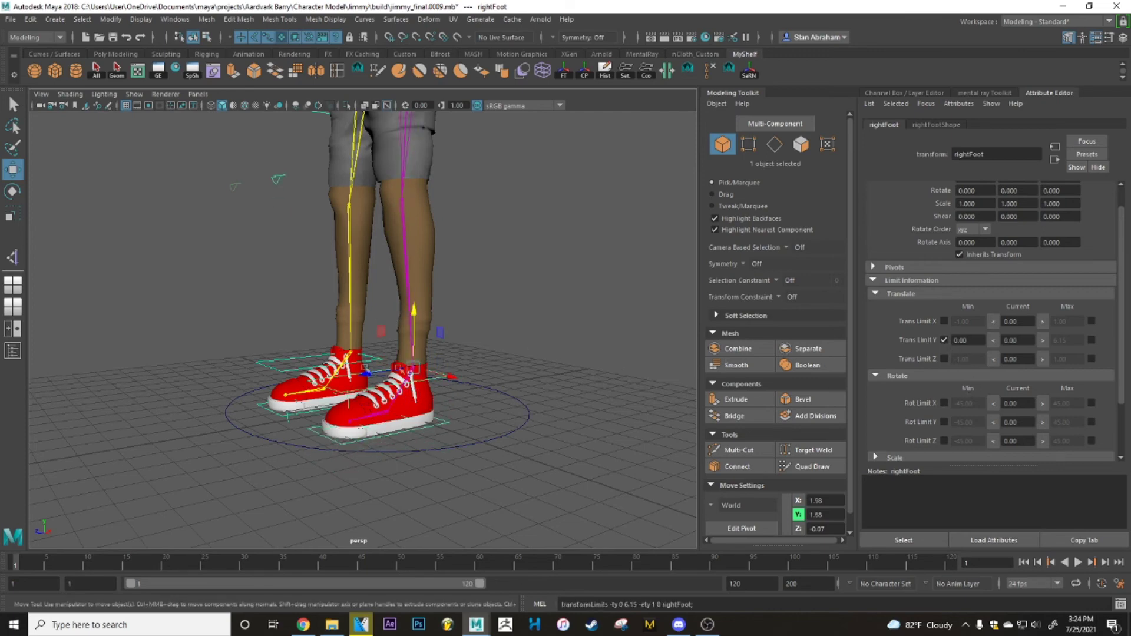
click(383, 357)
click(380, 360)
click(944, 340)
Step: Reselect the rightFoot control, try to pull it below the ground against its limit, and undo the attempt
click(476, 357)
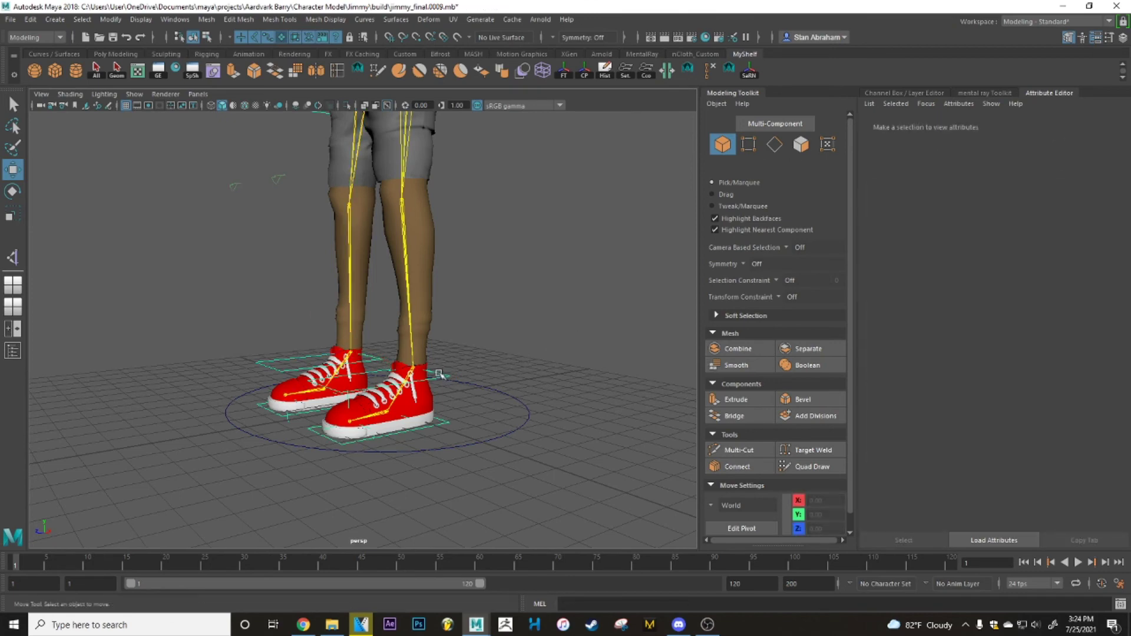
click(446, 423)
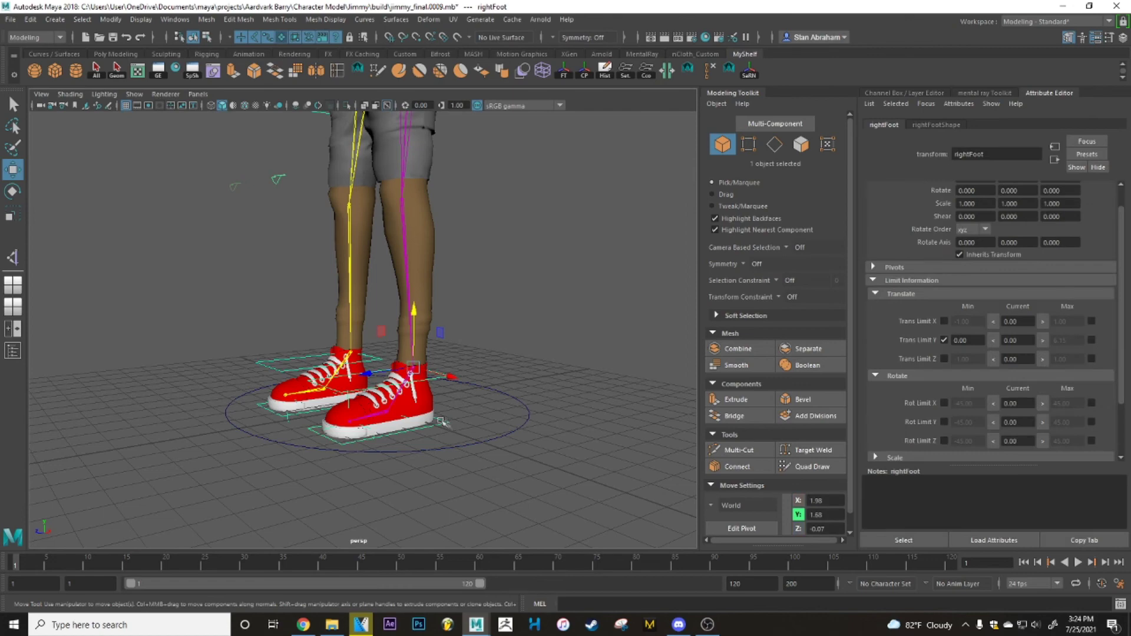
drag(410, 374, 396, 628)
key(ctrl+z)
Step: Raise the rightFoot control up and forward as a test pose, try rotating the foot, and undo the rotation
alt+drag(500, 358, 518, 313)
alt+middle_drag(518, 314, 522, 382)
click(520, 290)
scroll(520, 290, up, 1)
alt+middle_drag(520, 290, 535, 383)
alt+drag(535, 384, 485, 307)
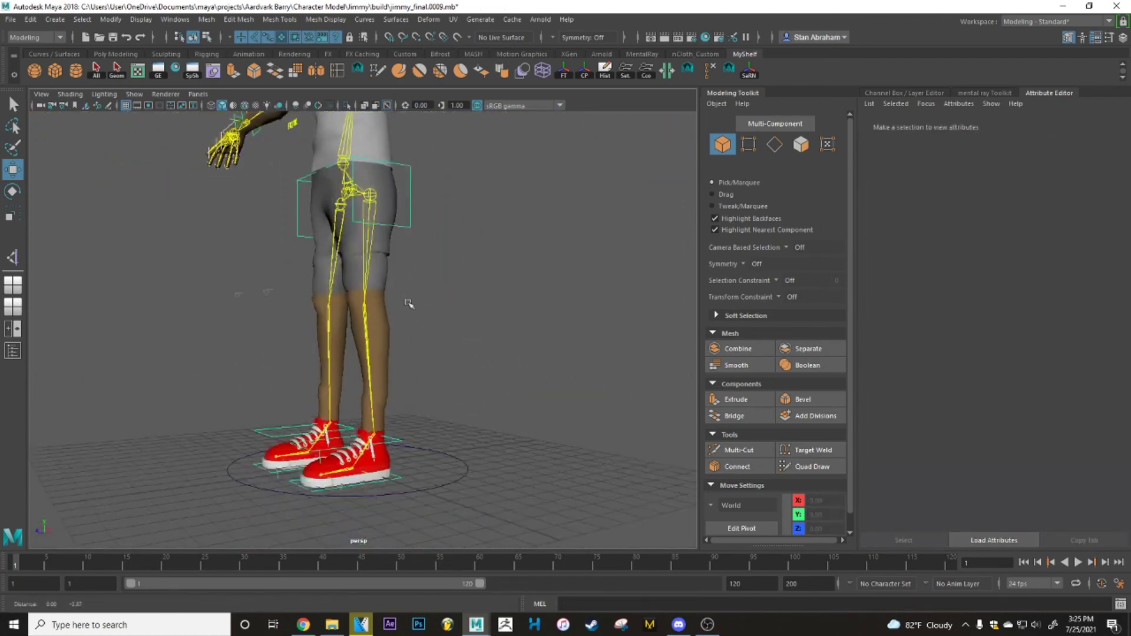
click(442, 430)
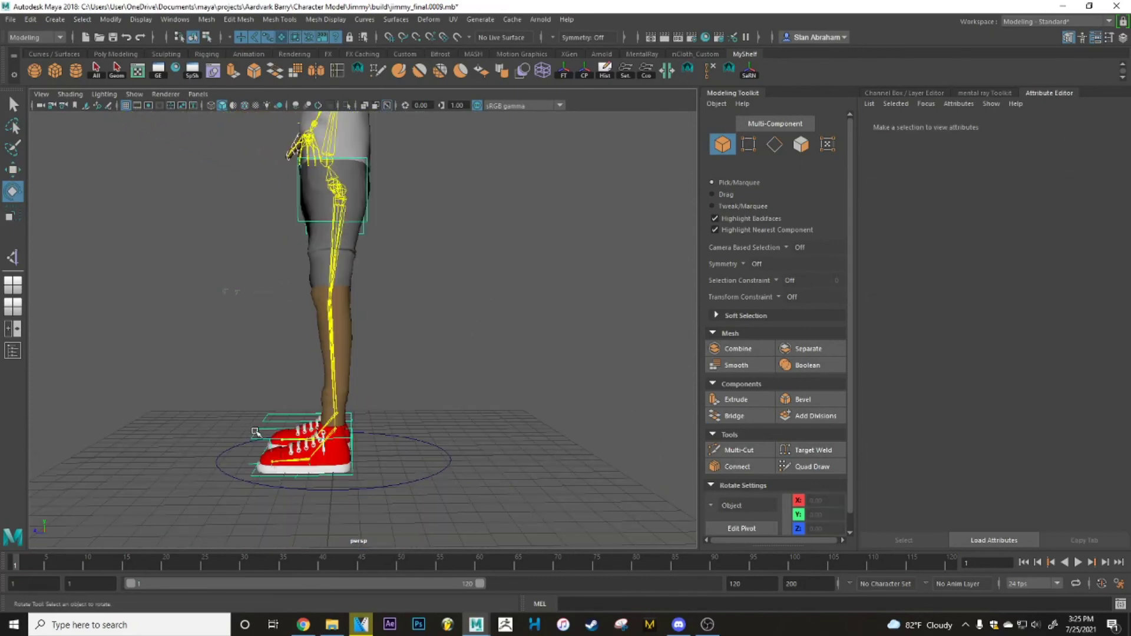
click(255, 432)
key(w)
drag(309, 437, 254, 330)
key(e)
drag(286, 293, 300, 349)
key(ctrl+z)
key(q)
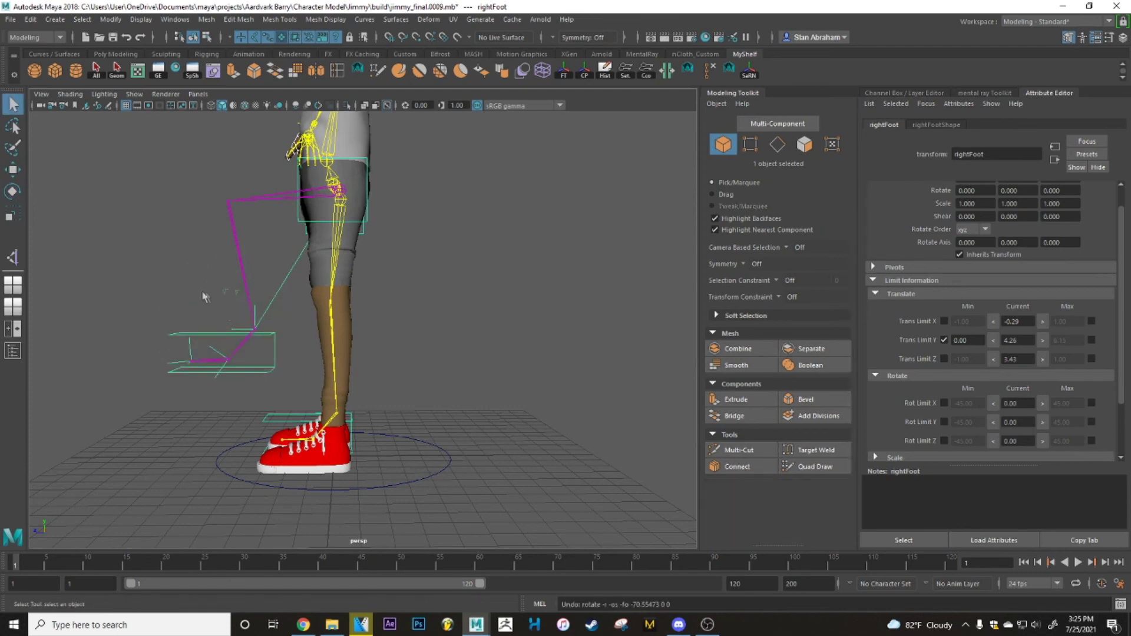
Step: Move rightKneeLocator sideways to test the knee direction and undo the move
click(234, 292)
key(e)
key(w)
alt+drag(265, 299, 157, 300)
key(ctrl+z)
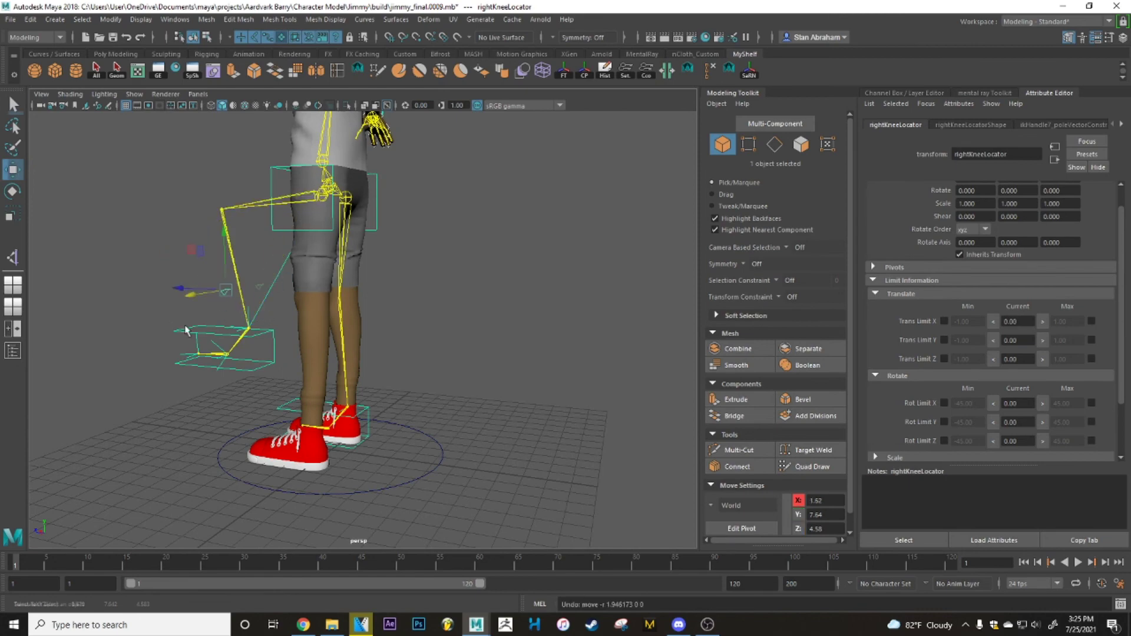
Step: Test Toe Peel on the raised rightFoot control from the Channel Box, restore its rest pose, and deselect it
key(q)
click(184, 327)
key(ctrl+a)
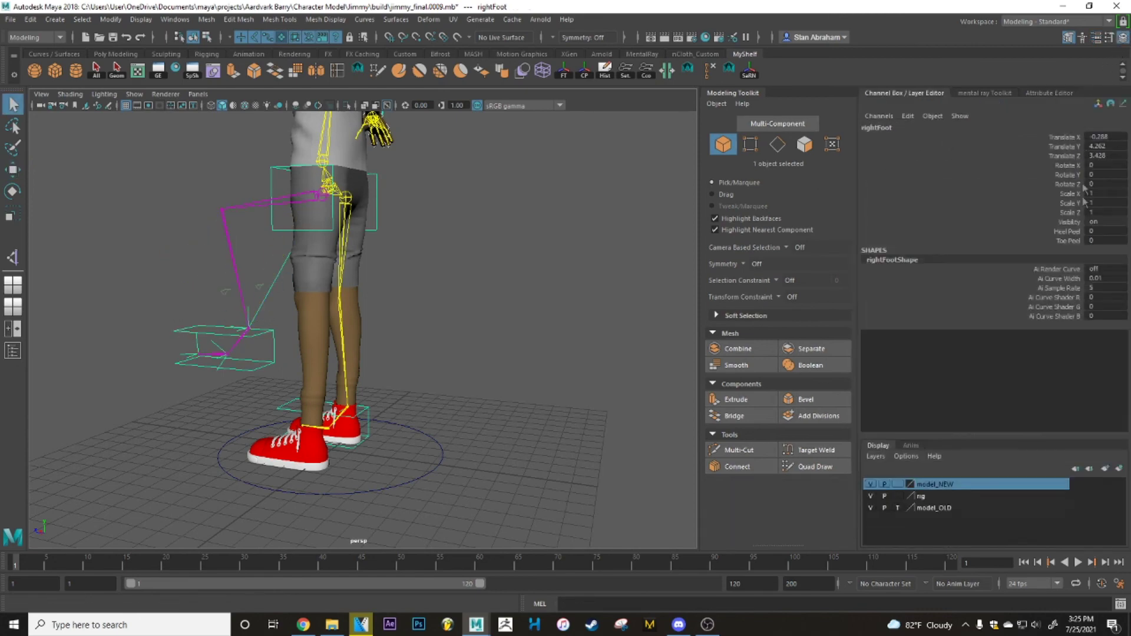
middle_drag(1118, 240, 1093, 240)
click(489, 239)
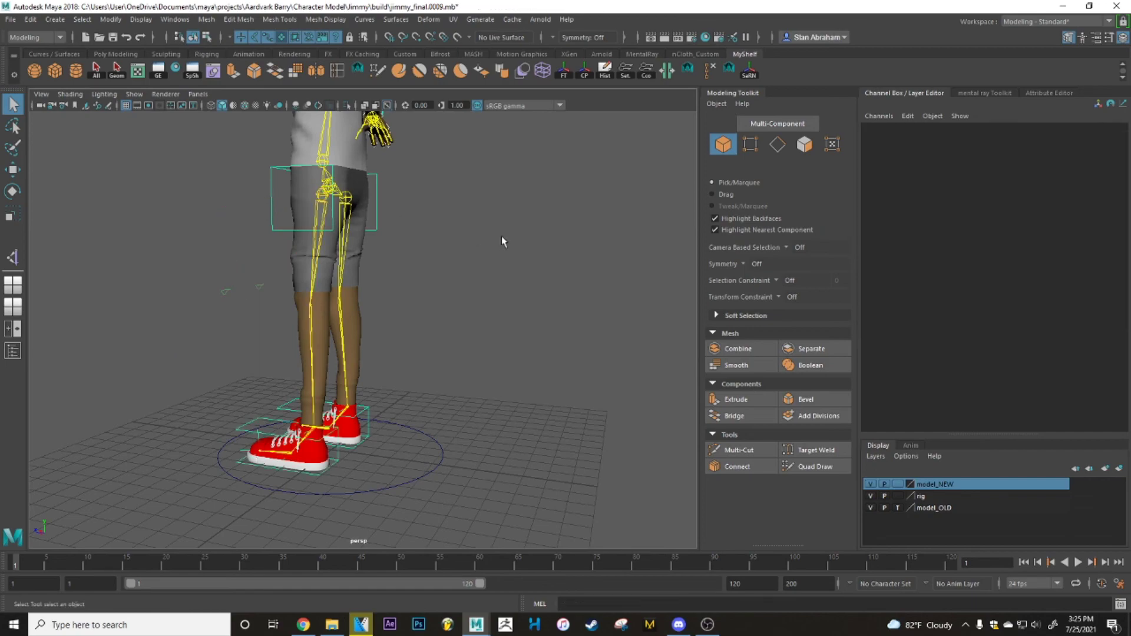